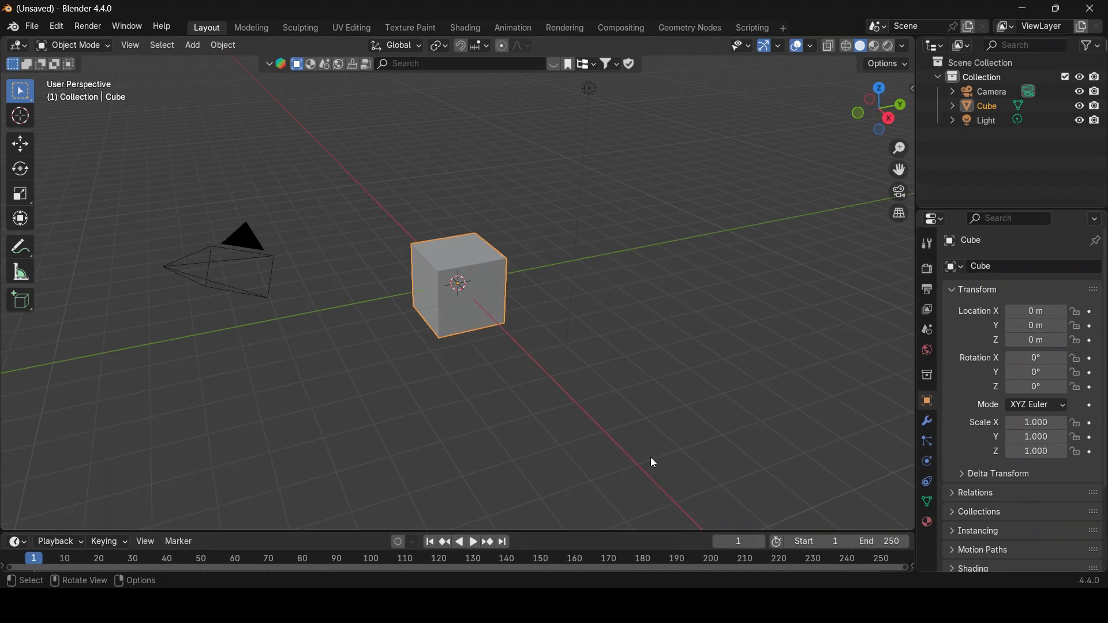
Delete the default cube and add a plane mesh at the world origin
{"action": "left_click", "coordinate": [473, 310]}
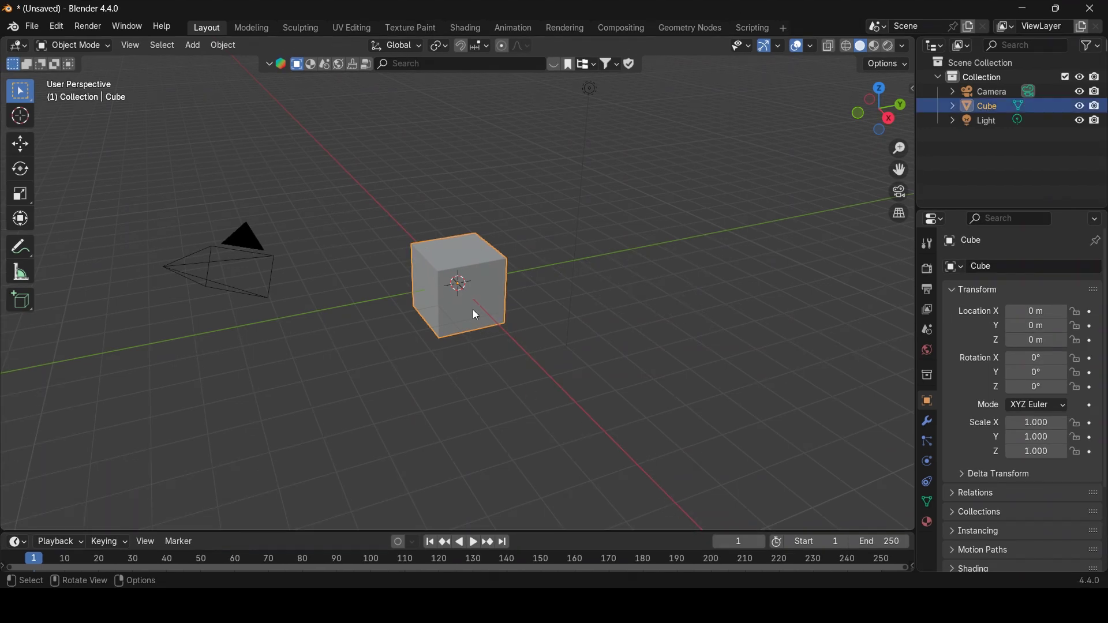
{"action": "key", "text": "x"}
{"action": "left_click", "coordinate": [473, 310]}
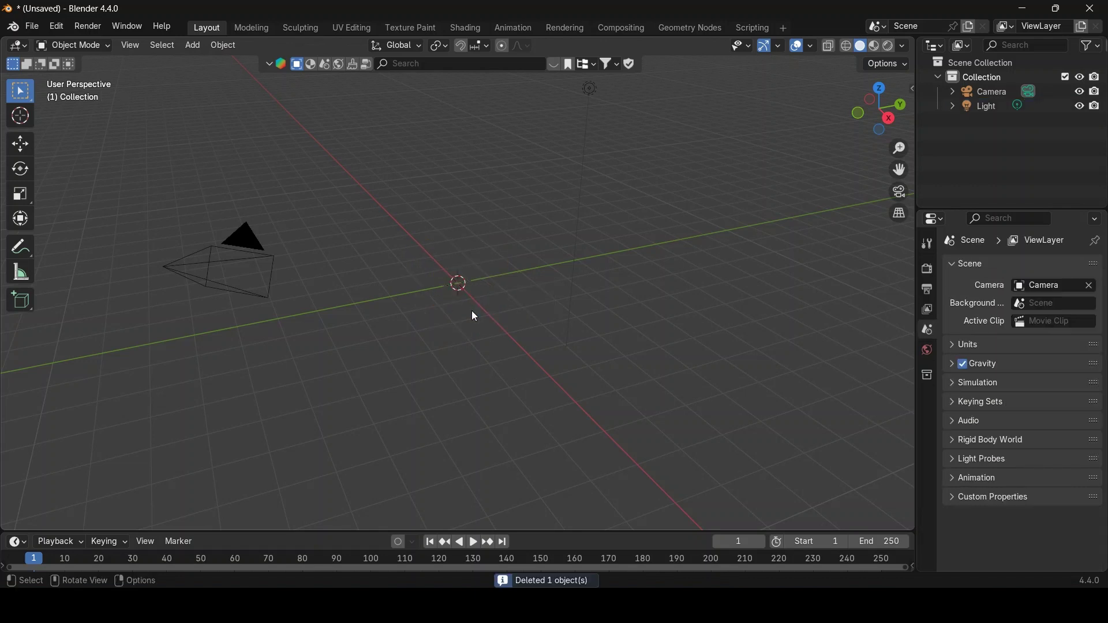
{"action": "key", "text": "shift+a"}
{"action": "left_click", "coordinate": [532, 315]}
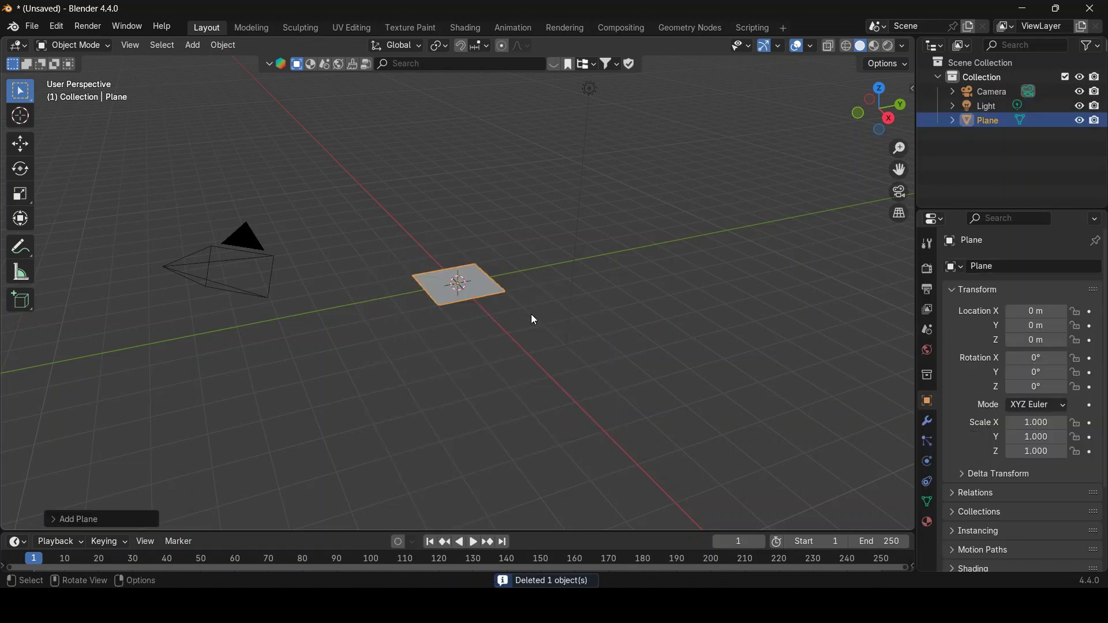
Scale the plane up uniformly to about 10.4 on all axes
{"action": "key", "text": "s"}
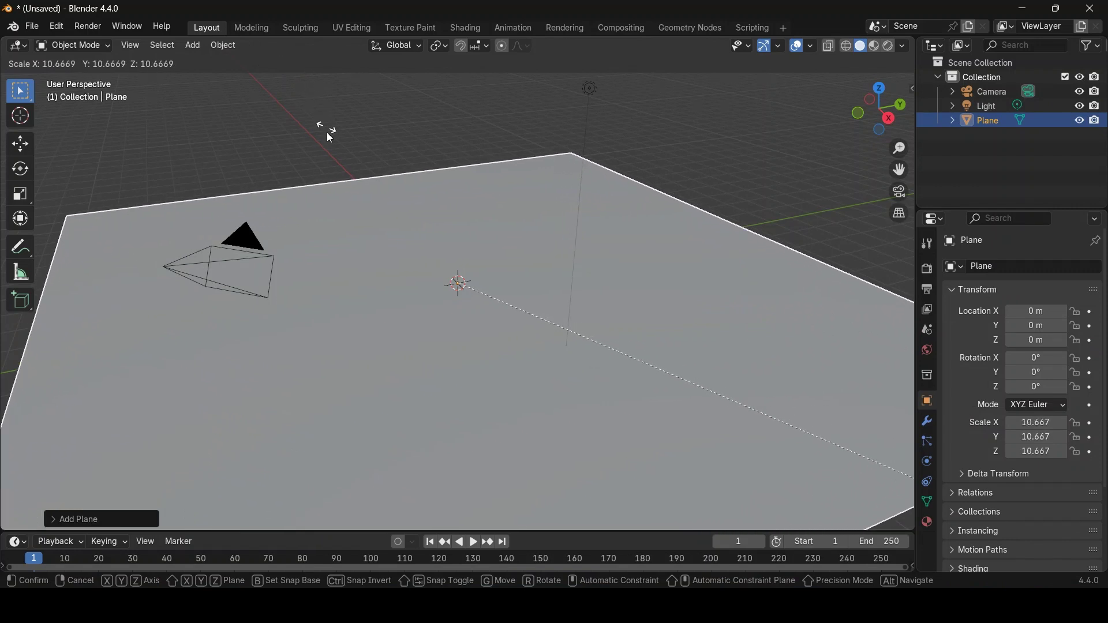
{"action": "left_click", "coordinate": [300, 137]}
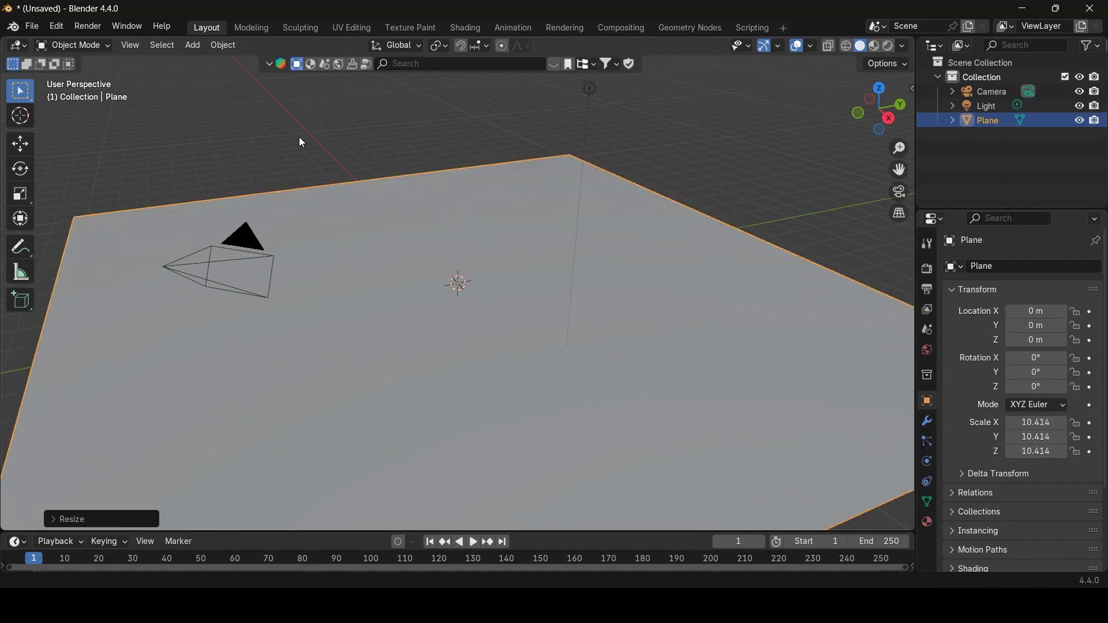
{"action": "scroll", "coordinate": [589, 185], "scroll_direction": "down", "scroll_amount": 4}
{"action": "middle_click_drag", "start_coordinate": [589, 185], "coordinate": [617, 192]}
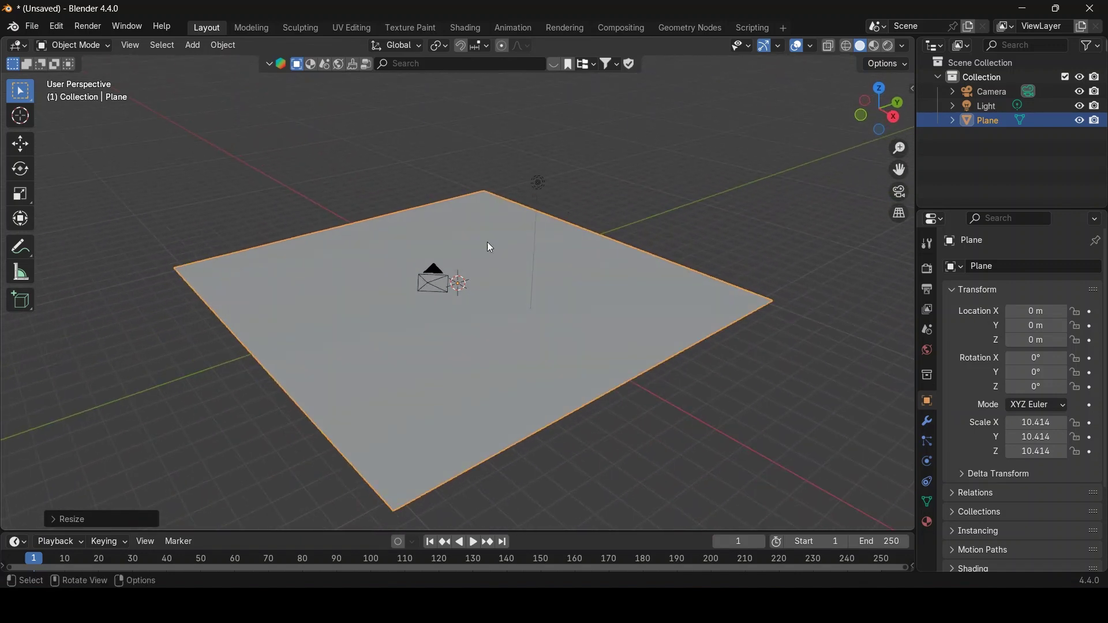
Subdivide the plane in Edit Mode with 100 cuts and return to Object Mode
{"action": "key", "text": "Tab"}
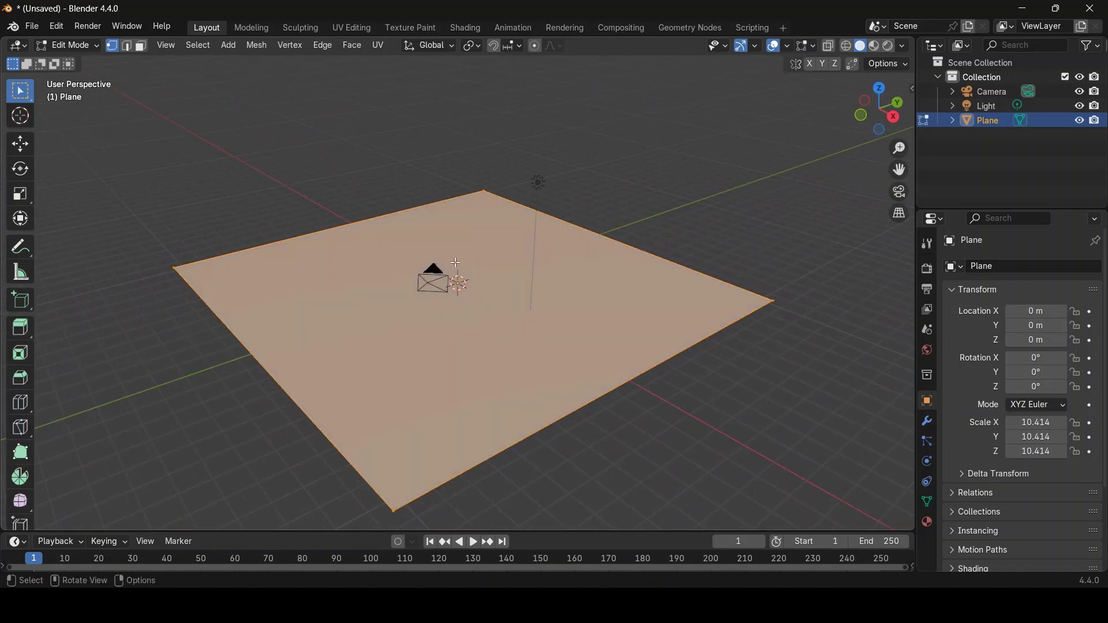
{"action": "right_click", "coordinate": [380, 345]}
{"action": "left_click", "coordinate": [338, 257]}
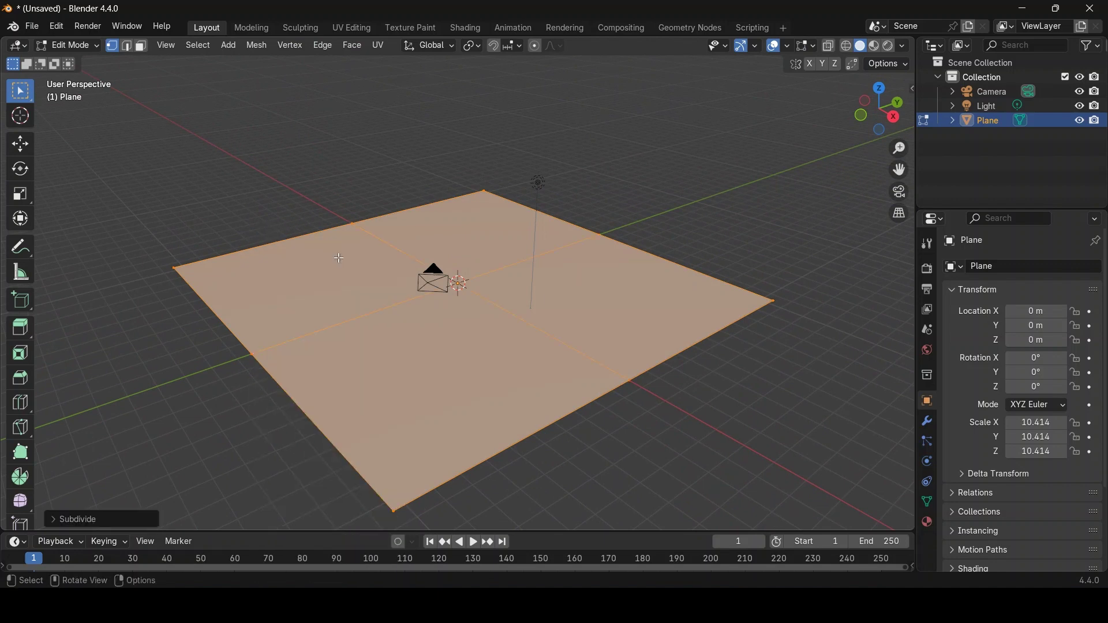
{"action": "left_click", "coordinate": [78, 519]}
{"action": "left_click", "coordinate": [197, 423]}
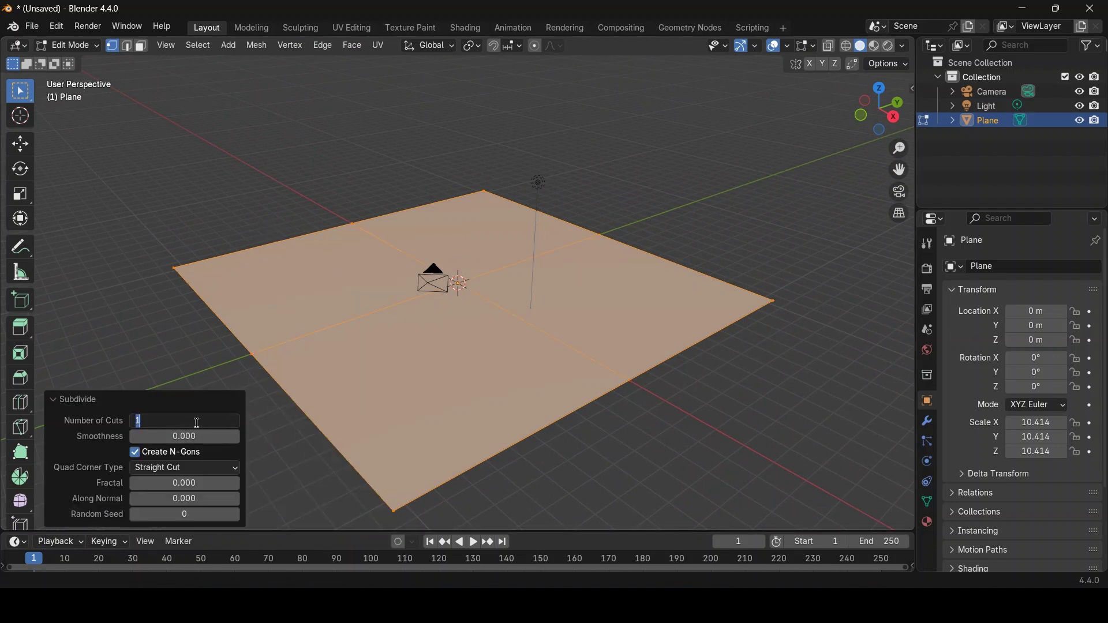
{"action": "type", "text": "100"}
{"action": "key", "text": "Return"}
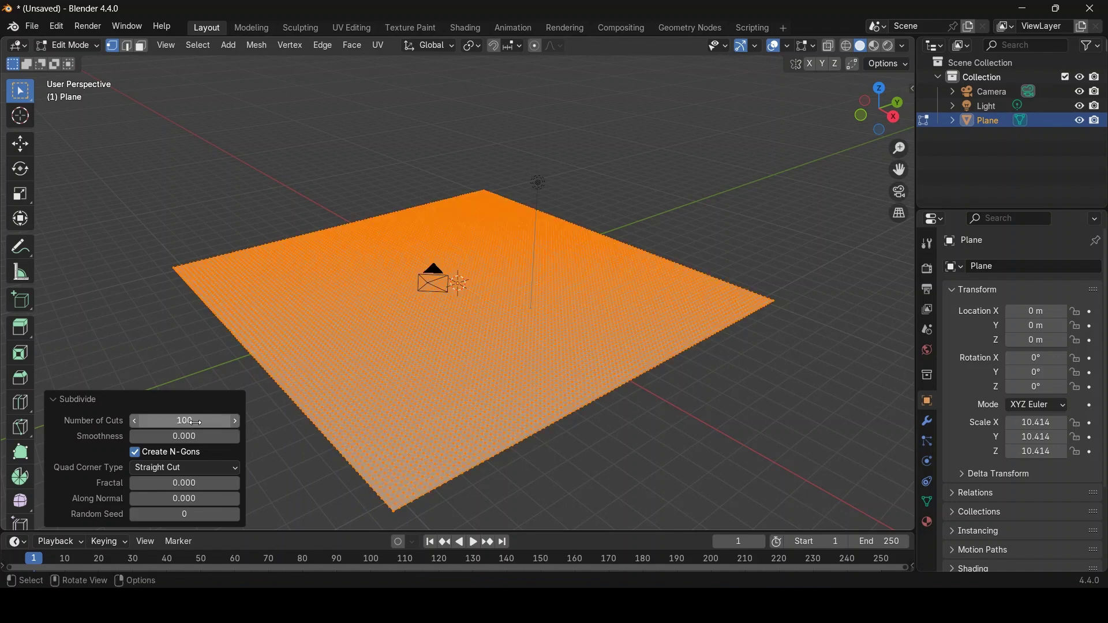
{"action": "left_click", "coordinate": [178, 311]}
{"action": "key", "text": "Tab"}
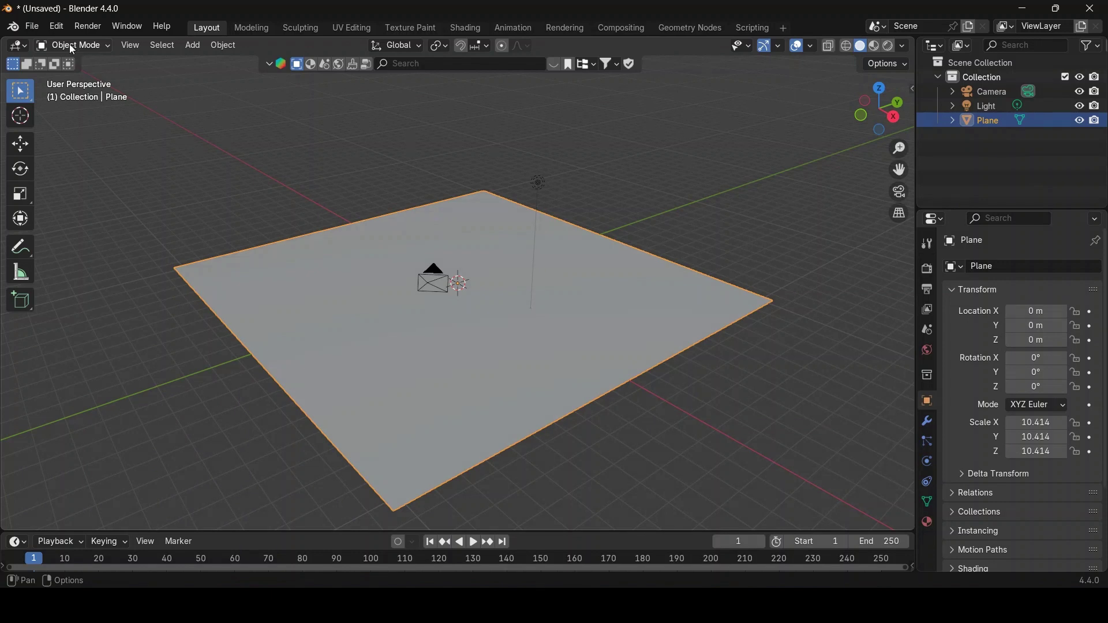
Search the online asset library for "grass" models and filter the results to show free assets first
{"action": "left_click", "coordinate": [408, 65]}
{"action": "type", "text": "grass"}
{"action": "key", "text": "Return"}
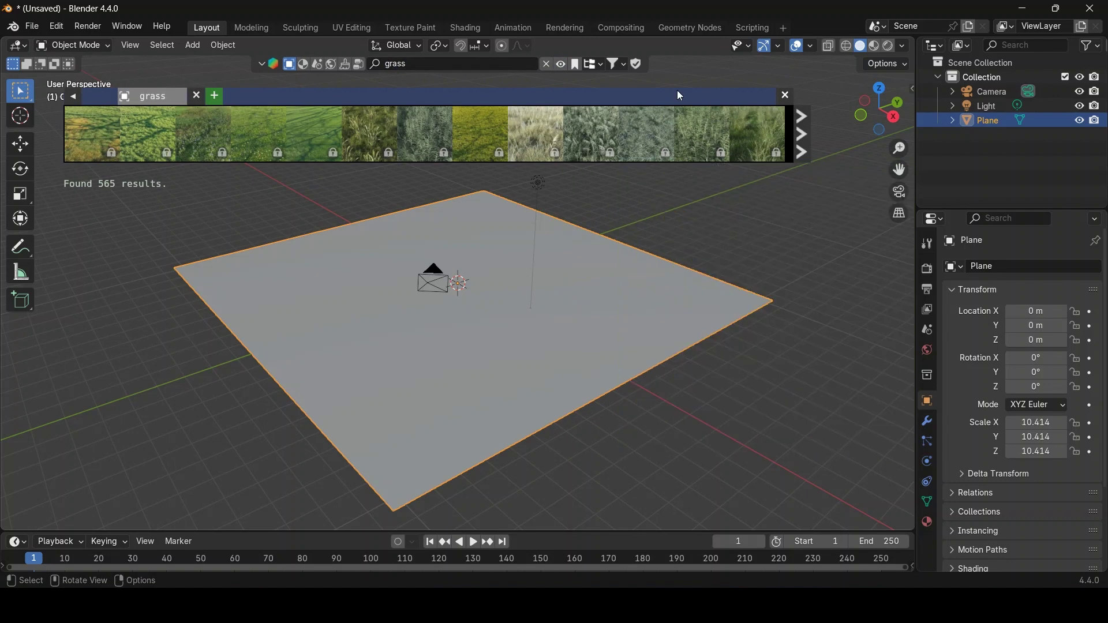
{"action": "mouse_move", "coordinate": [713, 107]}
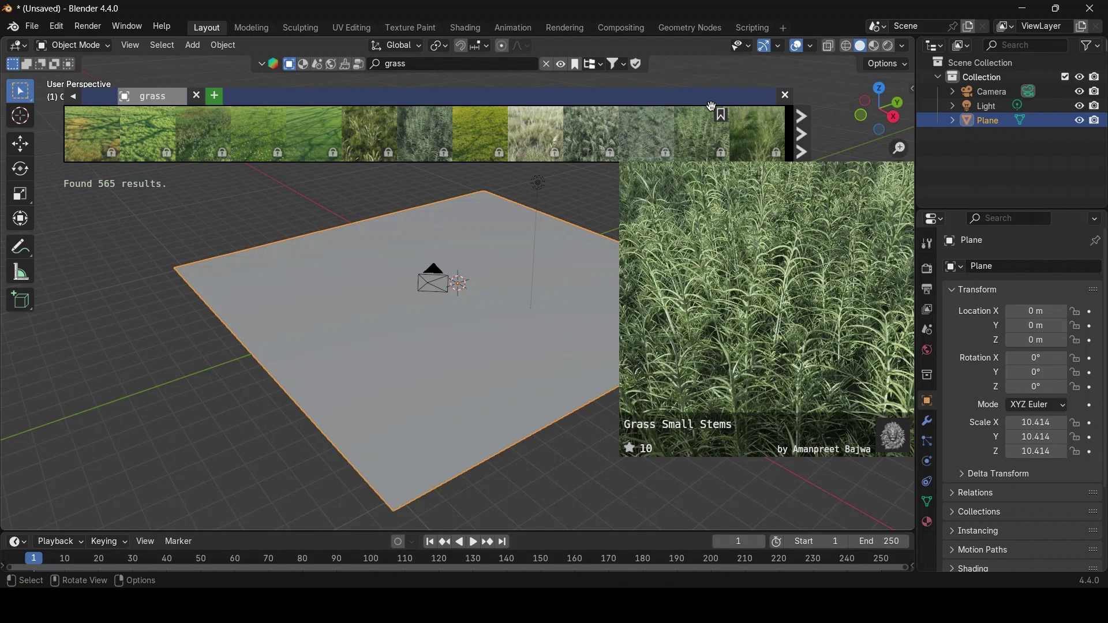
{"action": "left_click", "coordinate": [618, 64]}
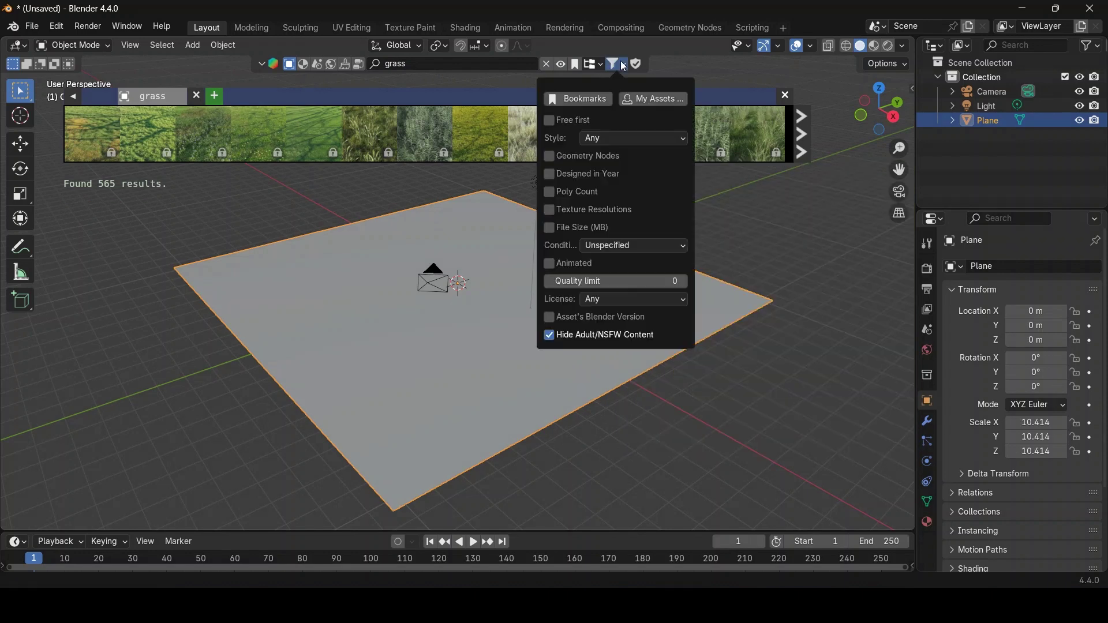
{"action": "left_click", "coordinate": [577, 119]}
Browse the grass assets and import Green Grass Leafs into the main Collection
{"action": "mouse_move", "coordinate": [406, 129]}
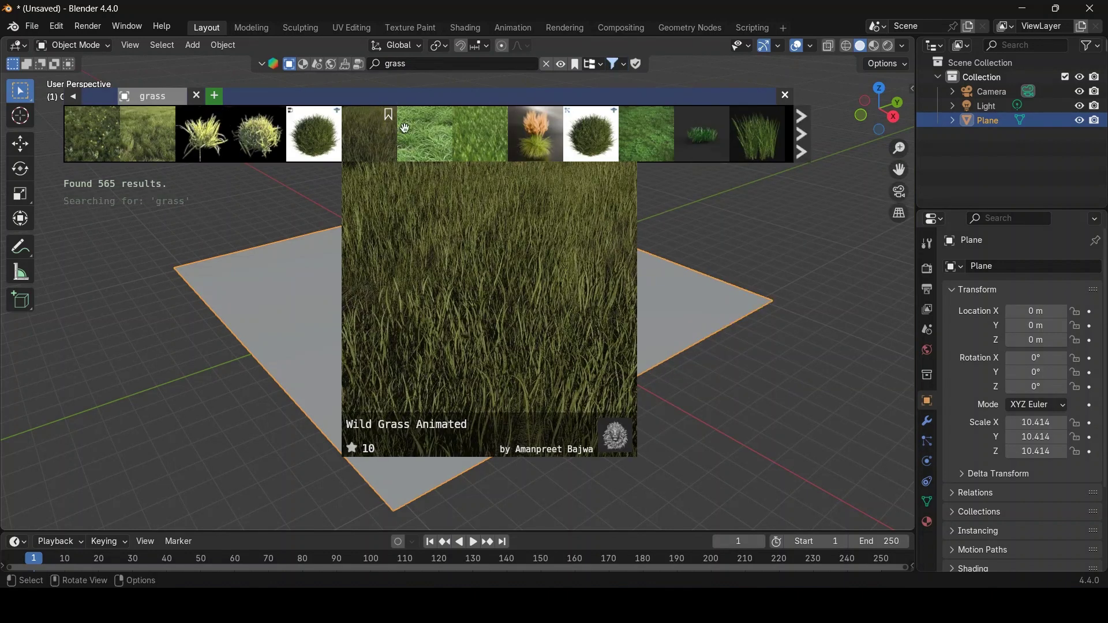
{"action": "mouse_move", "coordinate": [716, 147]}
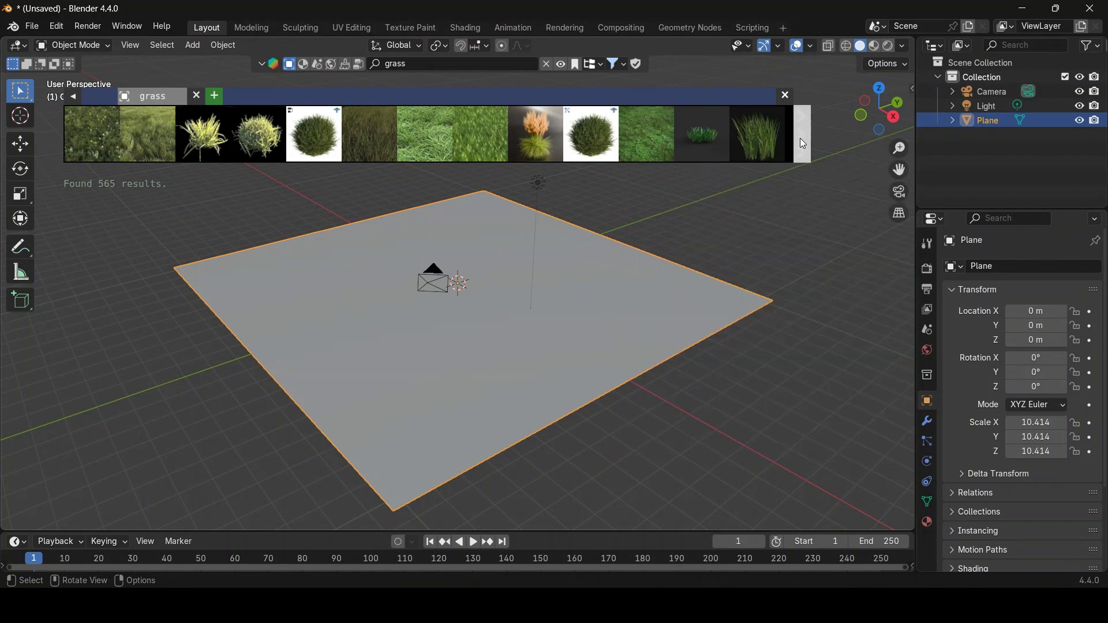
{"action": "left_click", "coordinate": [798, 140]}
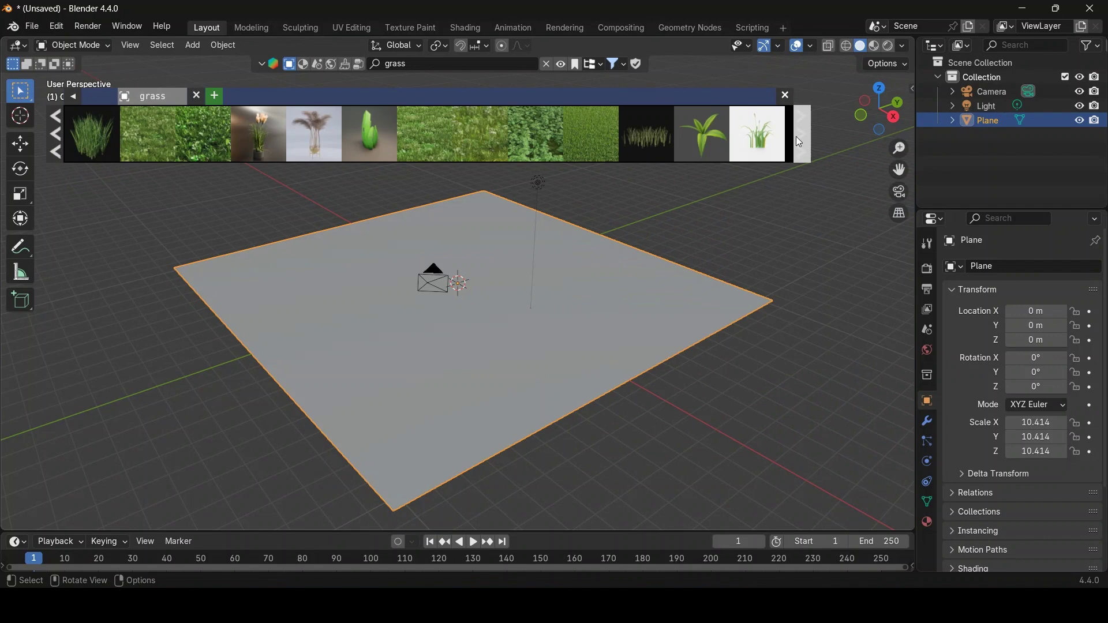
{"action": "mouse_move", "coordinate": [258, 141]}
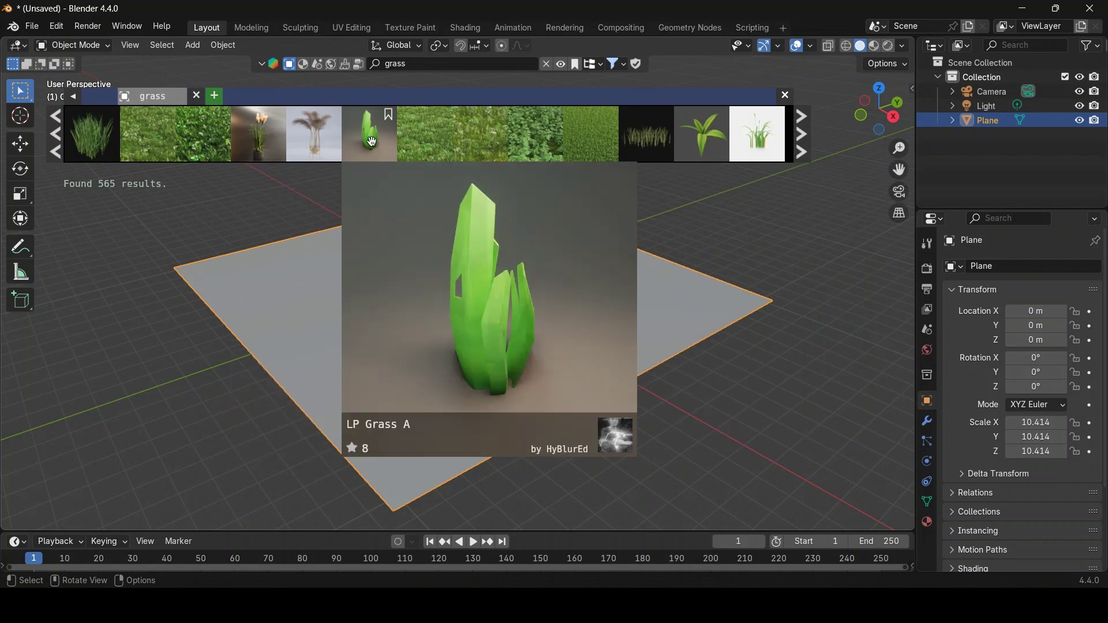
{"action": "mouse_move", "coordinate": [331, 143]}
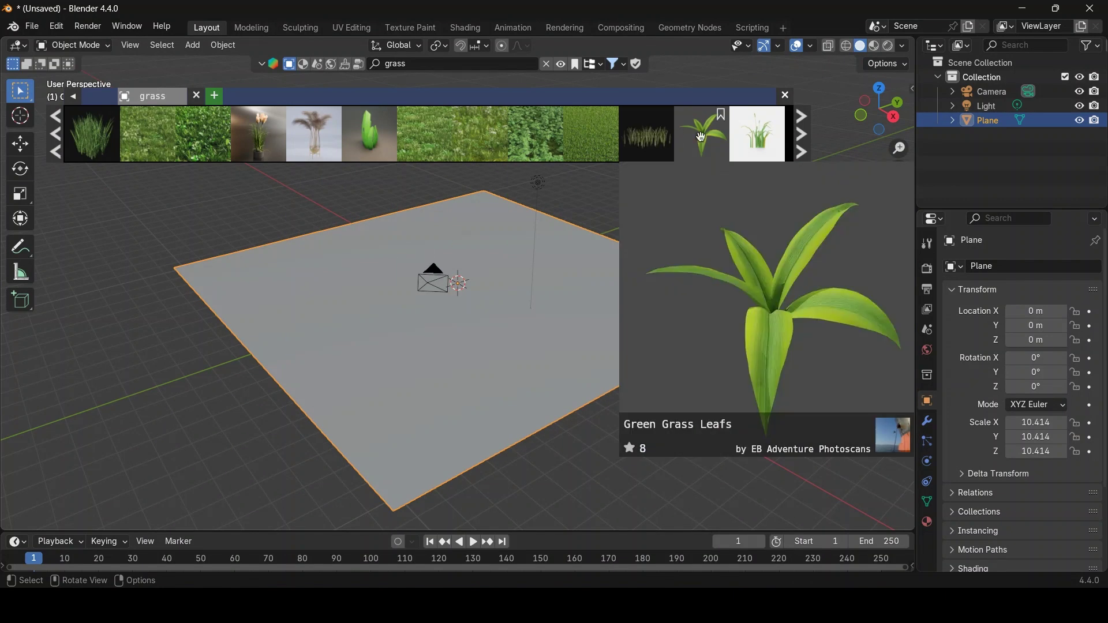
{"action": "mouse_move", "coordinate": [746, 143]}
{"action": "left_click", "coordinate": [979, 78]}
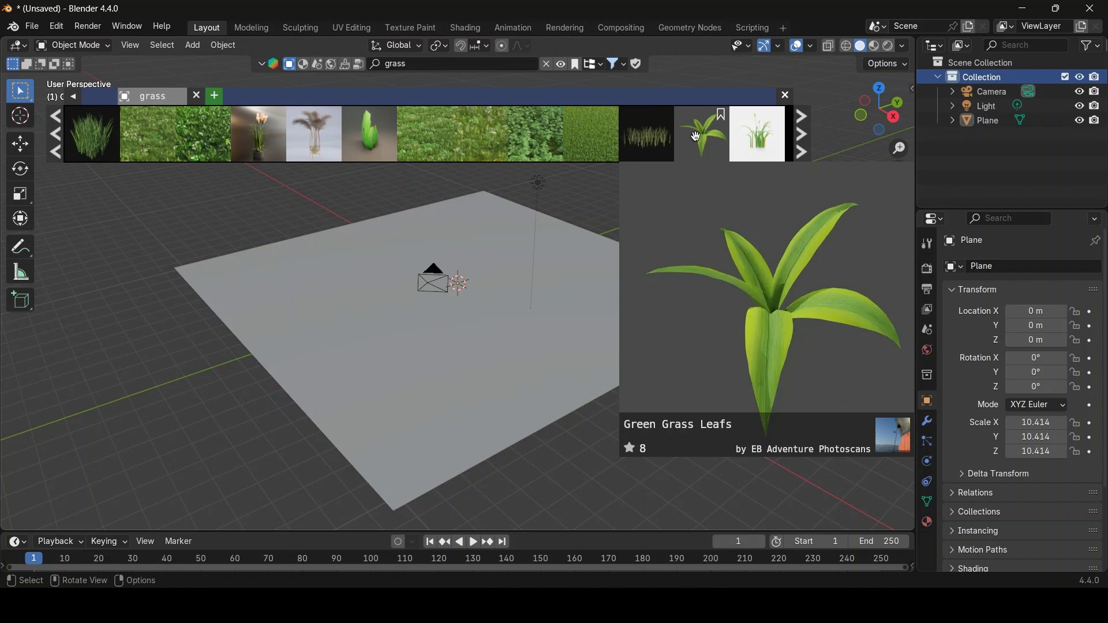
{"action": "left_click", "coordinate": [705, 139]}
Import the Low Poly Grass Mix 01 asset from further along the results, and clear and close the asset search
{"action": "left_click", "coordinate": [804, 138]}
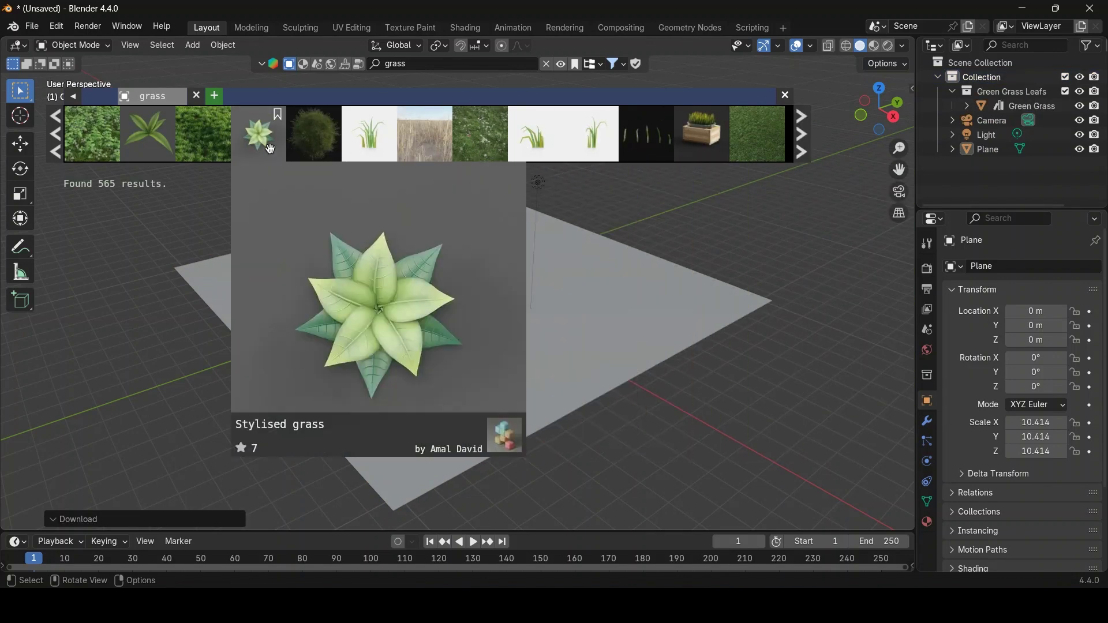
{"action": "left_click", "coordinate": [803, 138]}
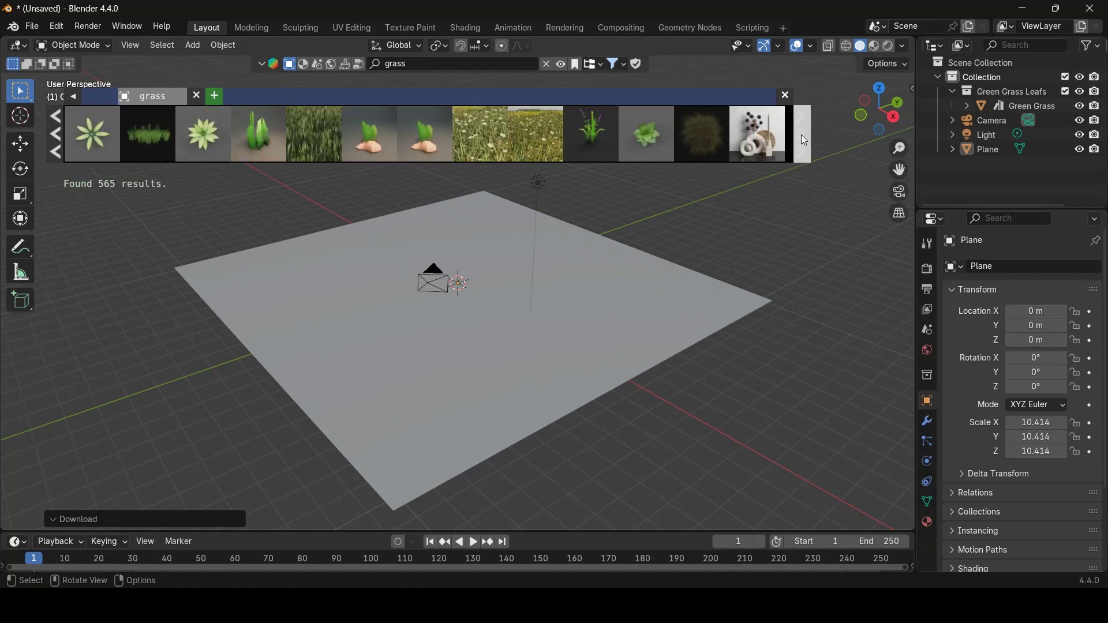
{"action": "mouse_move", "coordinate": [665, 138]}
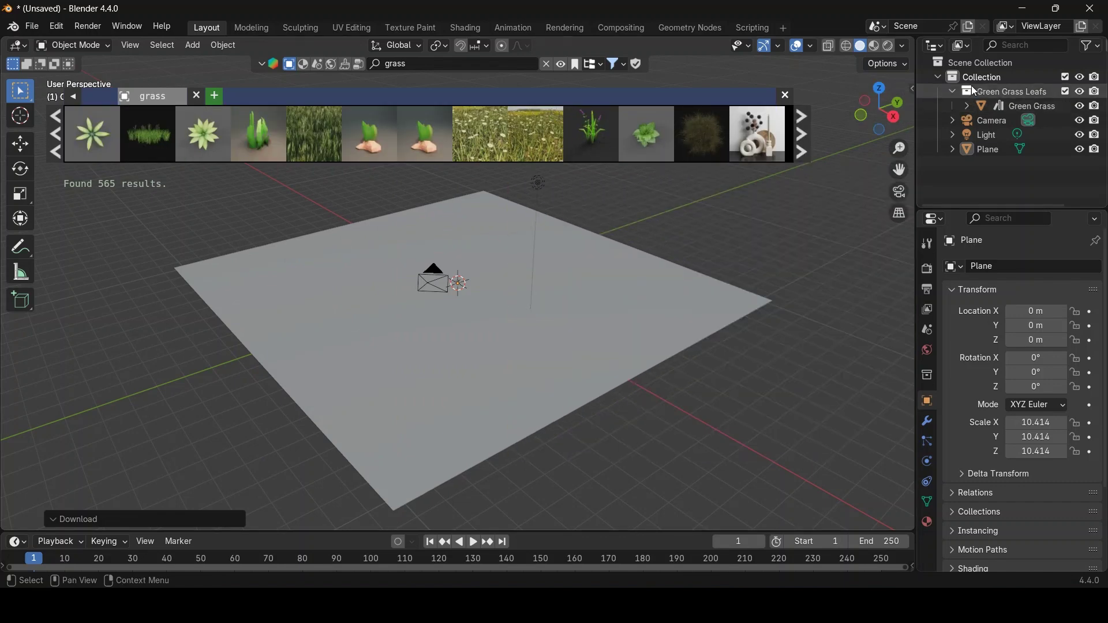
{"action": "left_click", "coordinate": [598, 136]}
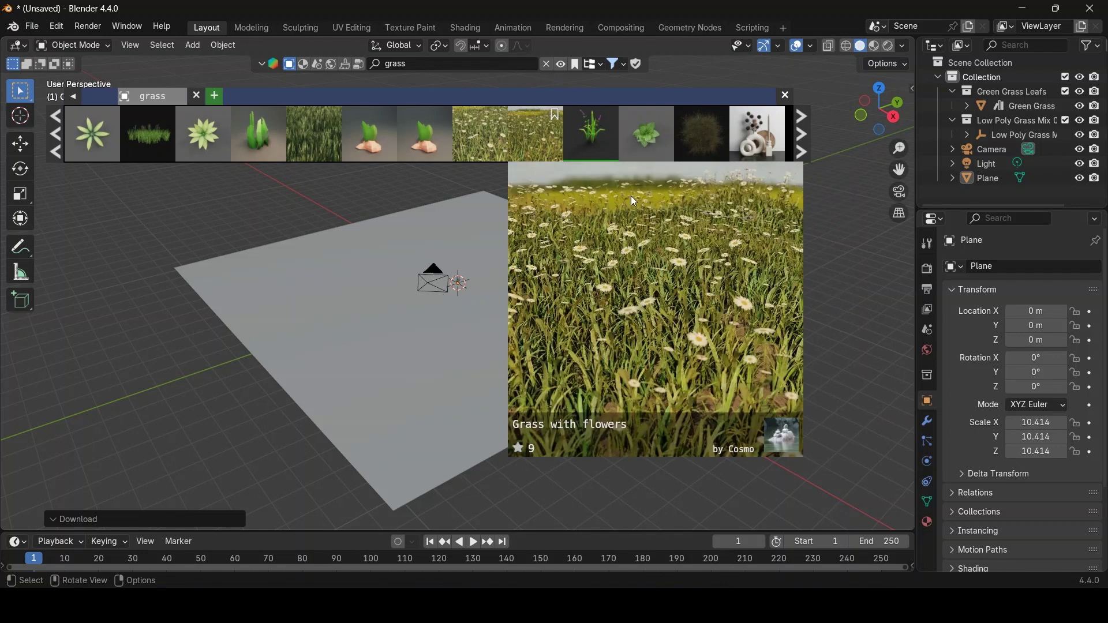
{"action": "left_click", "coordinate": [546, 65]}
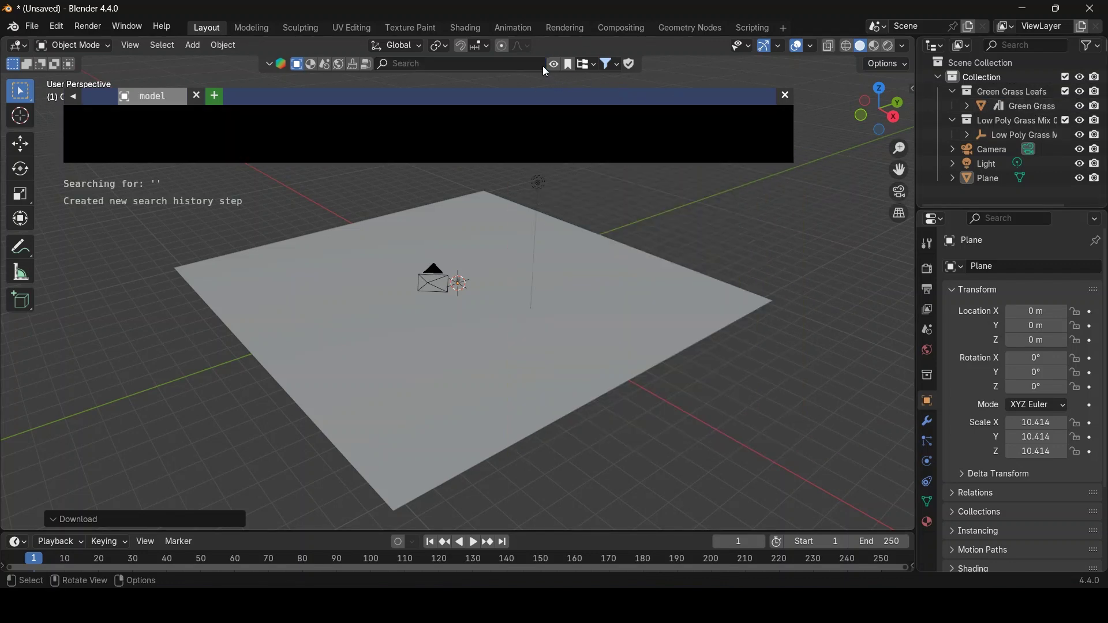
{"action": "left_click", "coordinate": [787, 95]}
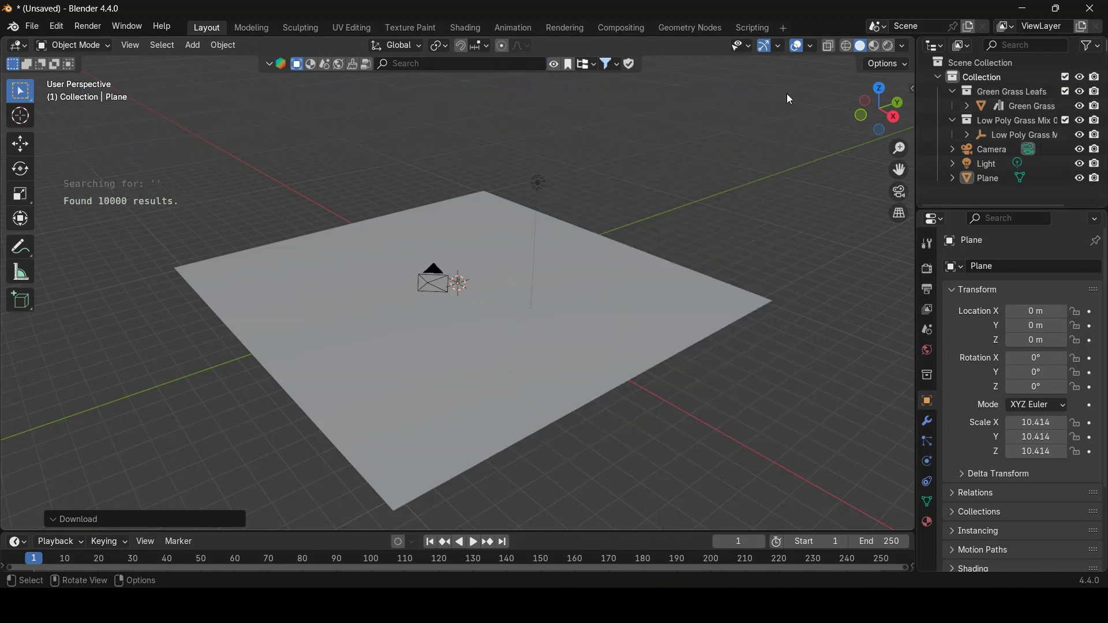
Examine the imported Green Grass Leafs and Low Poly Grass Mix 01 objects up close at the plane's centre to compare their sizes
{"action": "middle_click_drag", "start_coordinate": [663, 250], "coordinate": [564, 311]}
{"action": "scroll", "coordinate": [565, 309], "scroll_direction": "up", "scroll_amount": 1}
{"action": "middle_click_drag", "start_coordinate": [684, 244], "coordinate": [643, 261]}
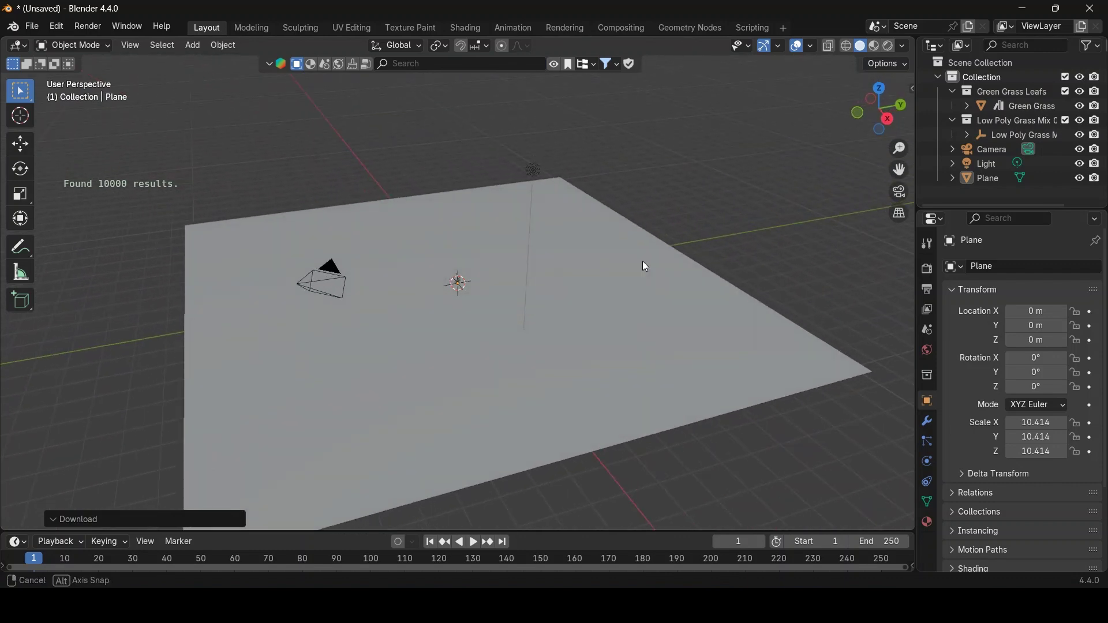
{"action": "scroll", "coordinate": [475, 280], "scroll_direction": "up", "scroll_amount": 4}
{"action": "scroll", "coordinate": [475, 280], "scroll_direction": "up", "scroll_amount": 1}
{"action": "middle_click_drag", "start_coordinate": [475, 279], "coordinate": [826, 195]}
{"action": "left_click", "coordinate": [1035, 106]}
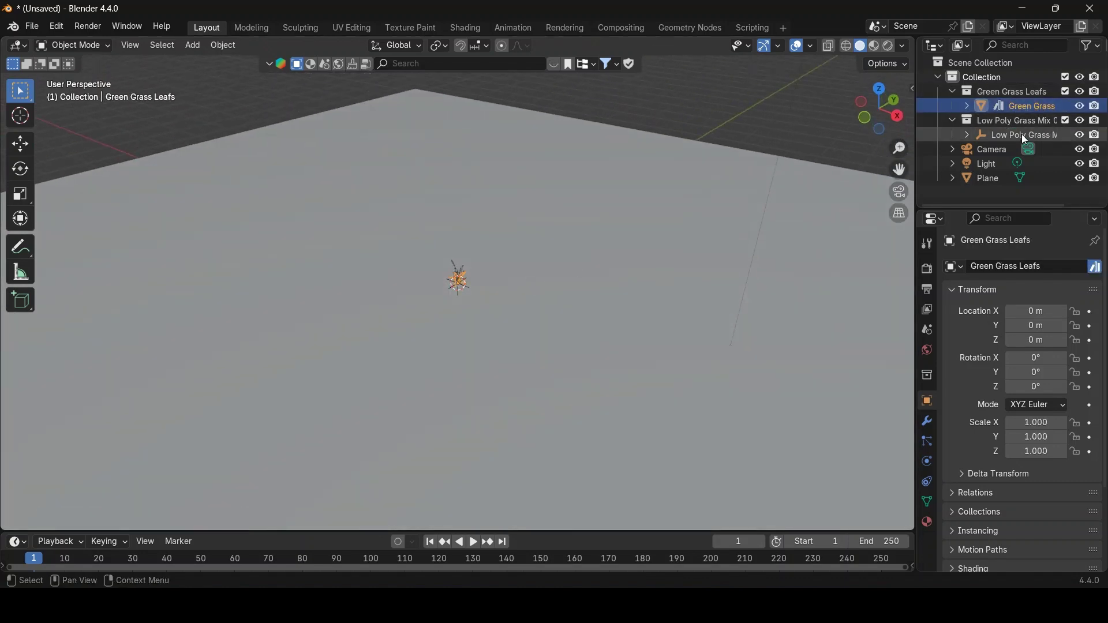
{"action": "left_click", "coordinate": [982, 138]}
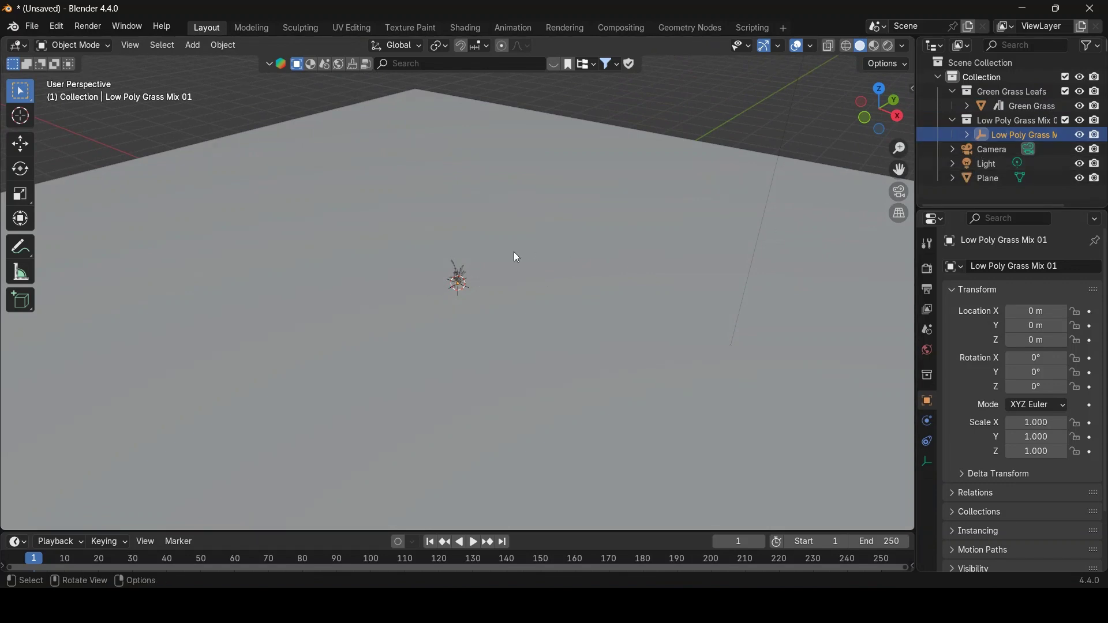
{"action": "scroll", "coordinate": [513, 251], "scroll_direction": "up", "scroll_amount": 2}
{"action": "scroll", "coordinate": [499, 254], "scroll_direction": "up", "scroll_amount": 4}
{"action": "middle_click_drag", "start_coordinate": [479, 257], "coordinate": [536, 258]}
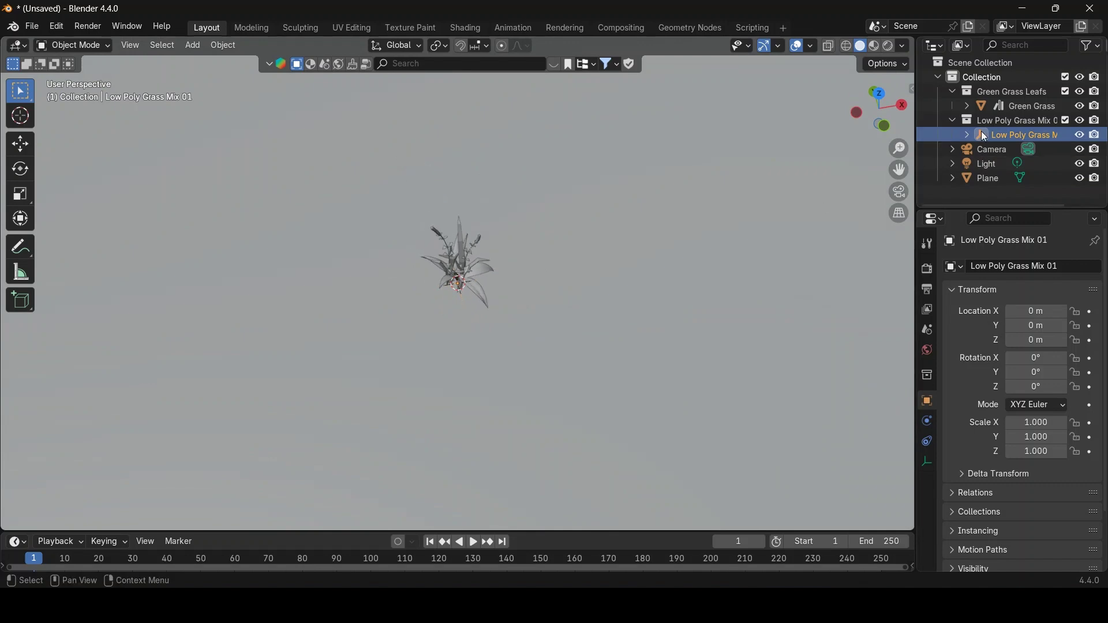
{"action": "left_click", "coordinate": [1016, 107]}
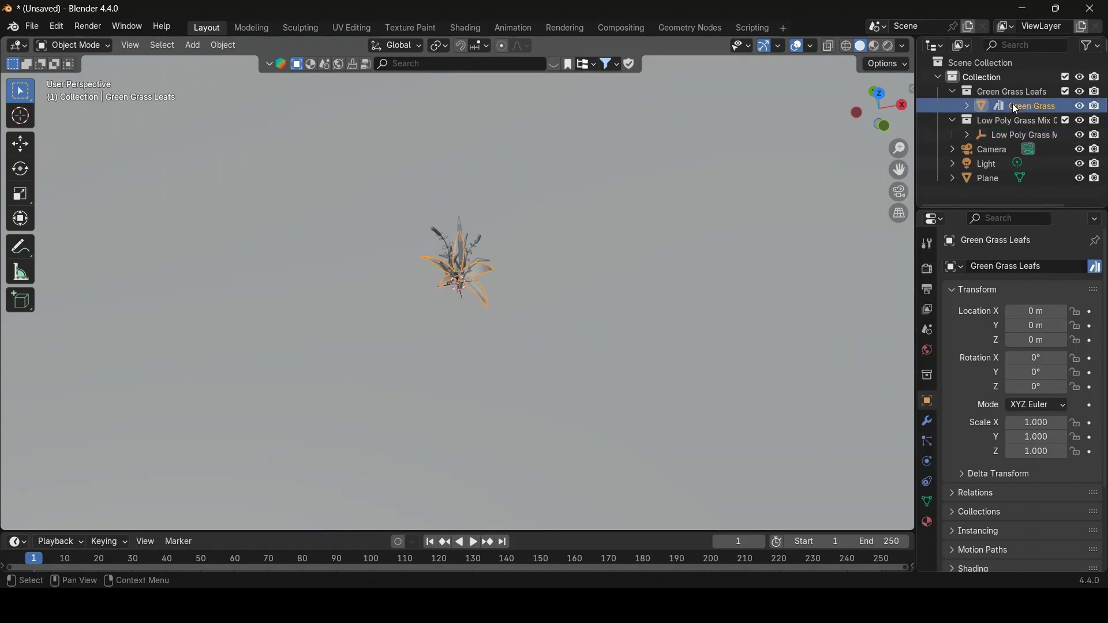
Scale the Low Poly Grass Mix 01 object up uniformly to about 1.4
{"action": "left_click", "coordinate": [1019, 135]}
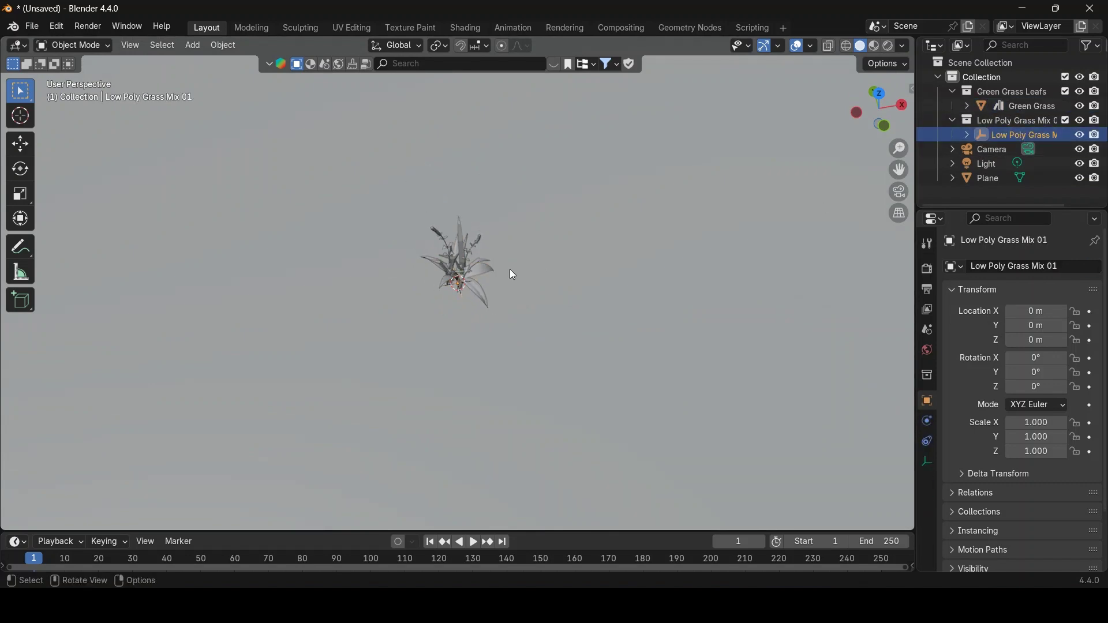
{"action": "key", "text": "s"}
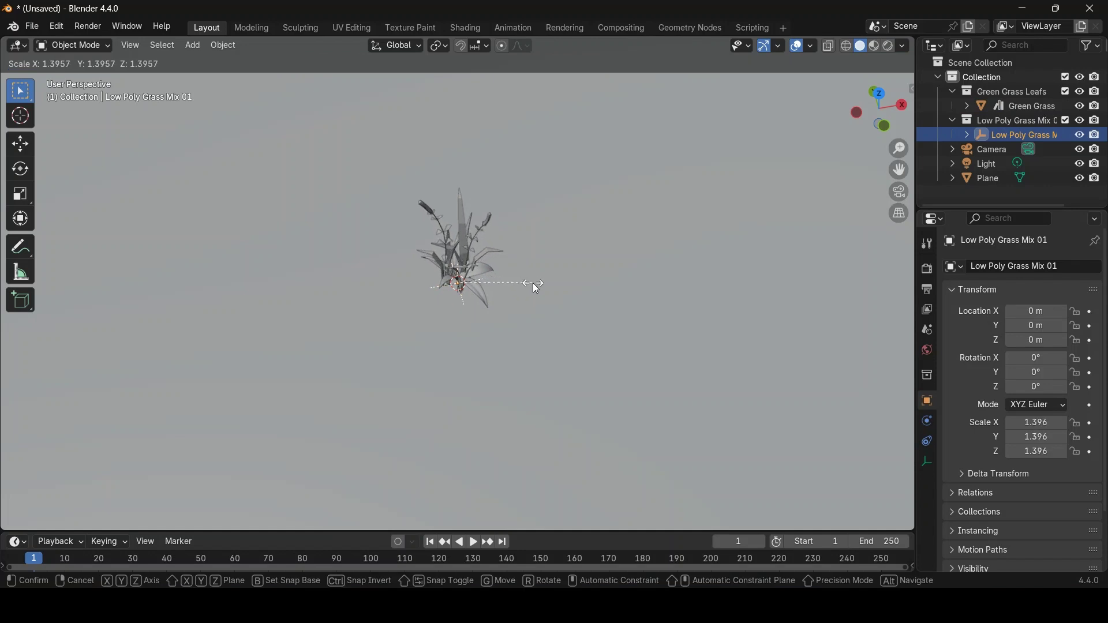
{"action": "left_click", "coordinate": [527, 285]}
Select the ground plane, switch to the Geometry Nodes workspace and merge the spreadsheet area into the 3D viewport
{"action": "middle_click_drag", "start_coordinate": [528, 262], "coordinate": [305, 363]}
{"action": "left_click", "coordinate": [144, 376]}
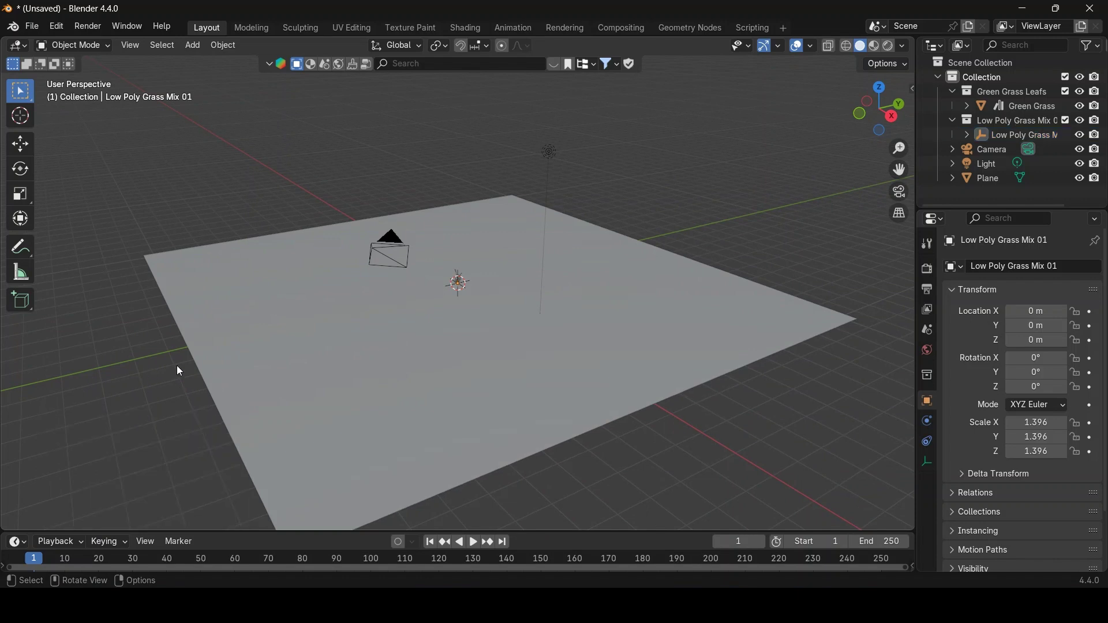
{"action": "left_click", "coordinate": [359, 381]}
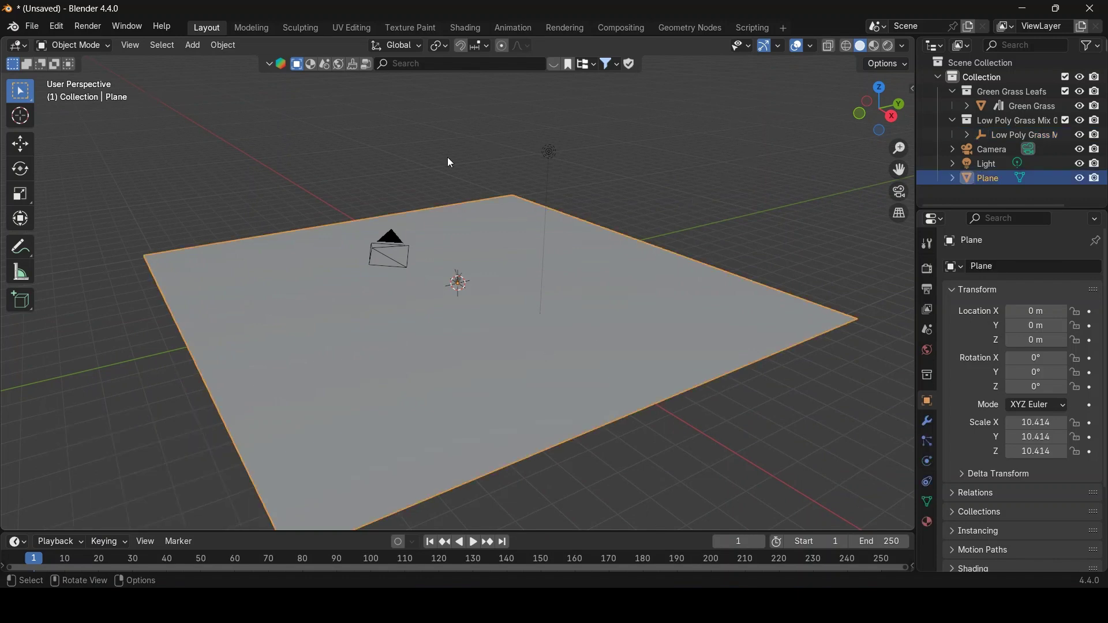
{"action": "left_click", "coordinate": [668, 31]}
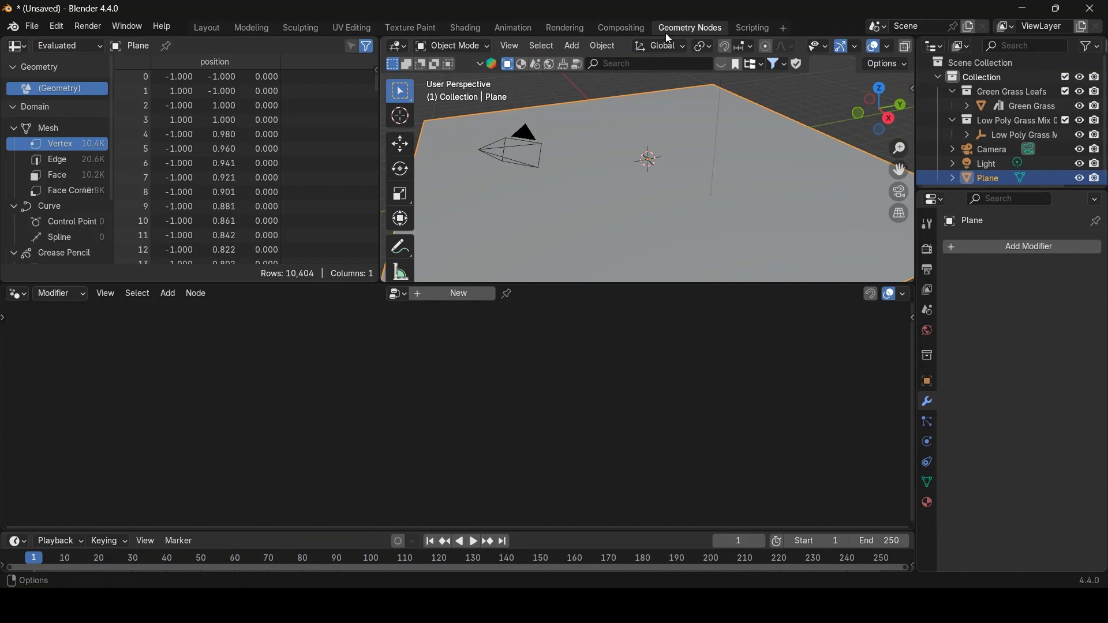
{"action": "right_click", "coordinate": [380, 143]}
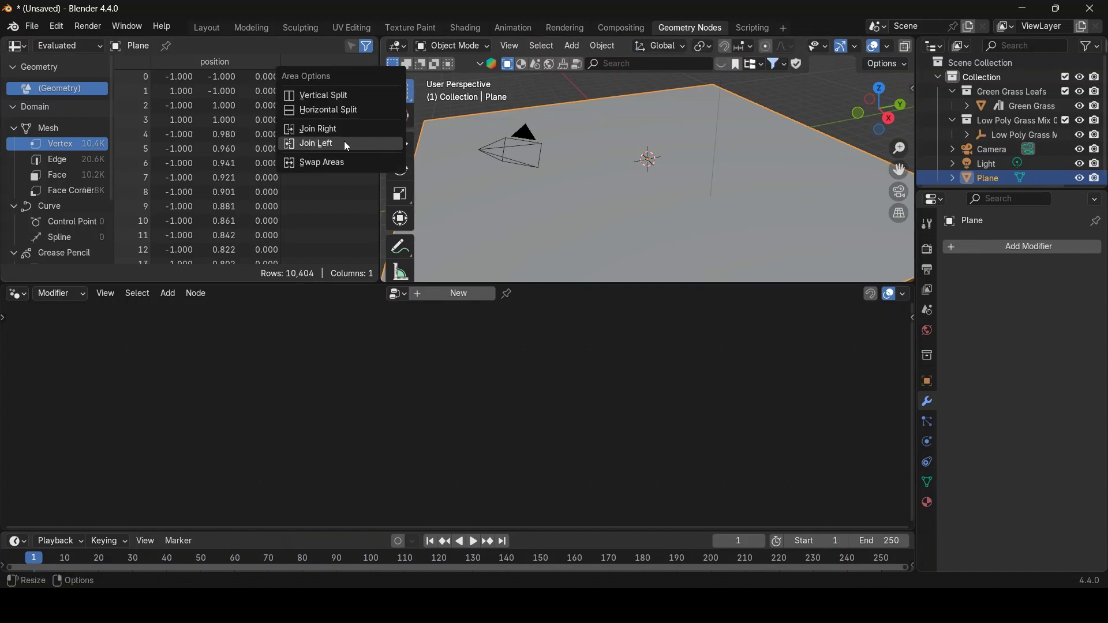
{"action": "left_click", "coordinate": [318, 143]}
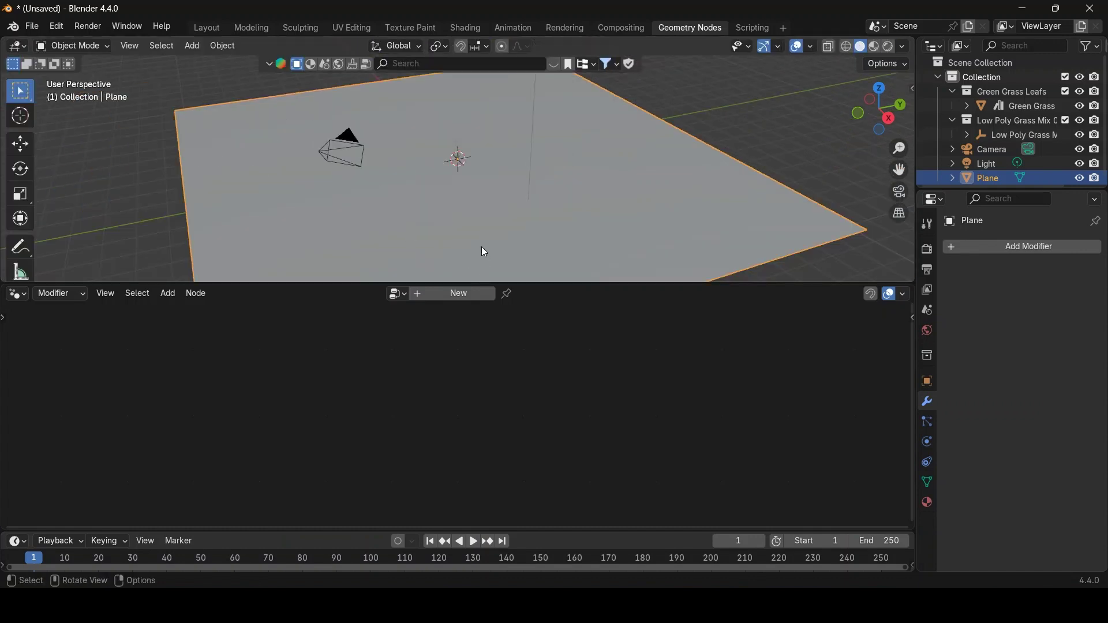
Create a new geometry node tree on the plane and spread the Group Input and Group Output nodes apart
{"action": "scroll", "coordinate": [481, 247], "scroll_direction": "down", "scroll_amount": 2}
{"action": "left_click", "coordinate": [432, 294]}
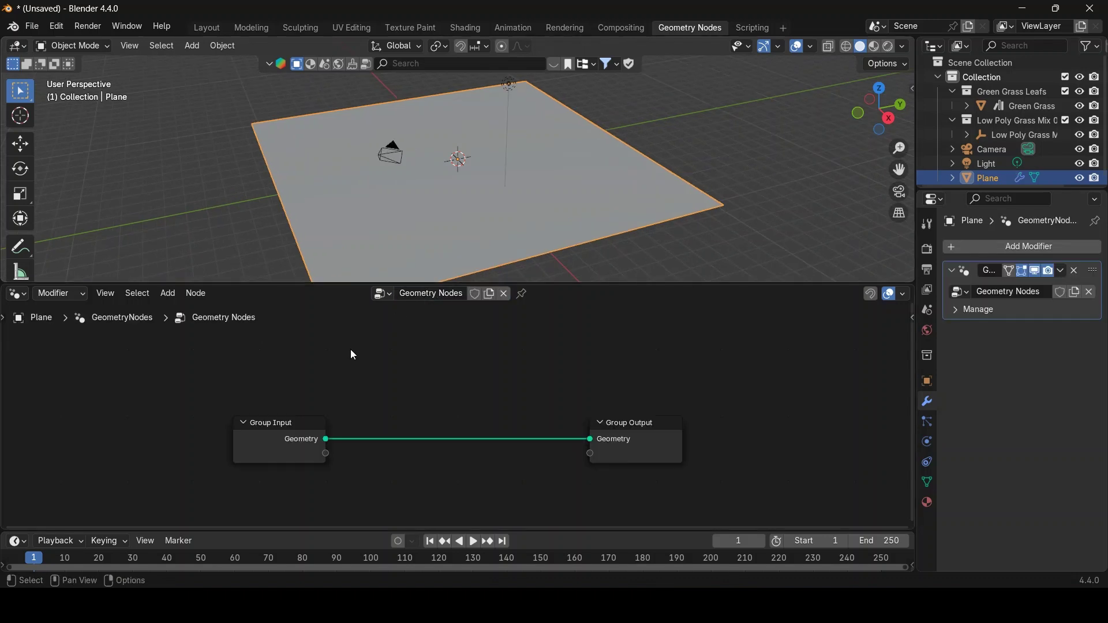
{"action": "left_click_drag", "start_coordinate": [285, 425], "coordinate": [180, 403]}
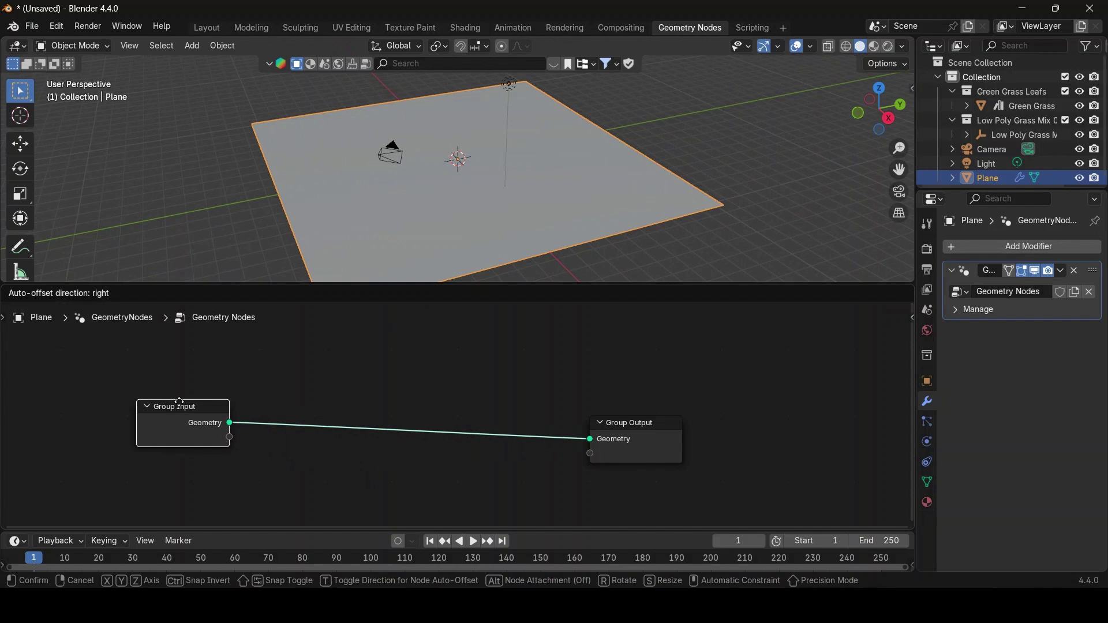
{"action": "left_click_drag", "start_coordinate": [180, 402], "coordinate": [171, 402]}
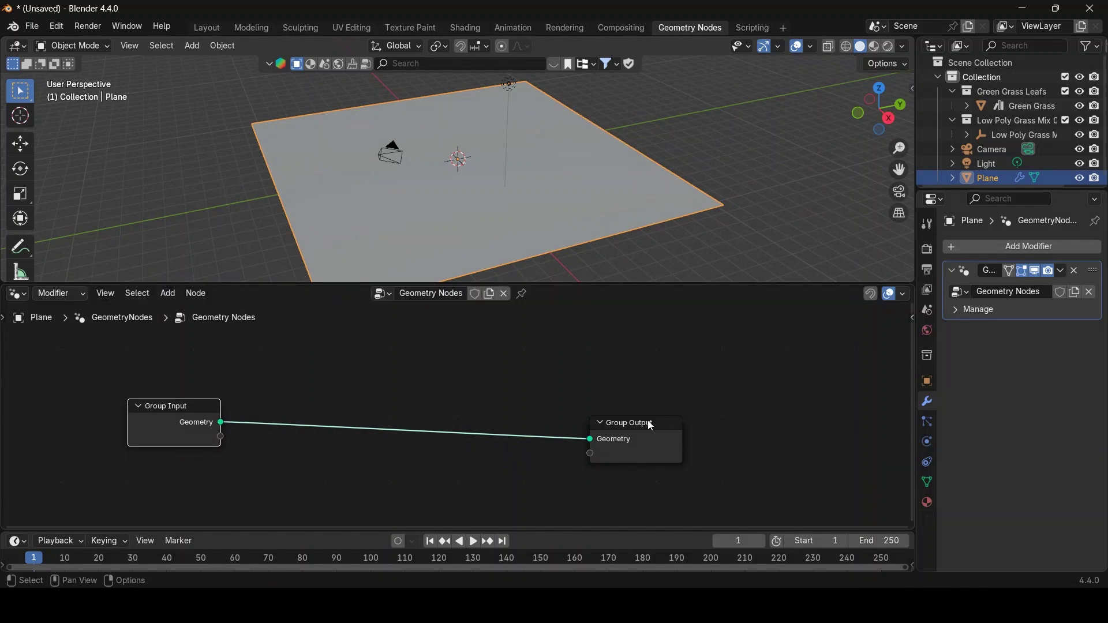
{"action": "left_click_drag", "start_coordinate": [647, 423], "coordinate": [697, 405]}
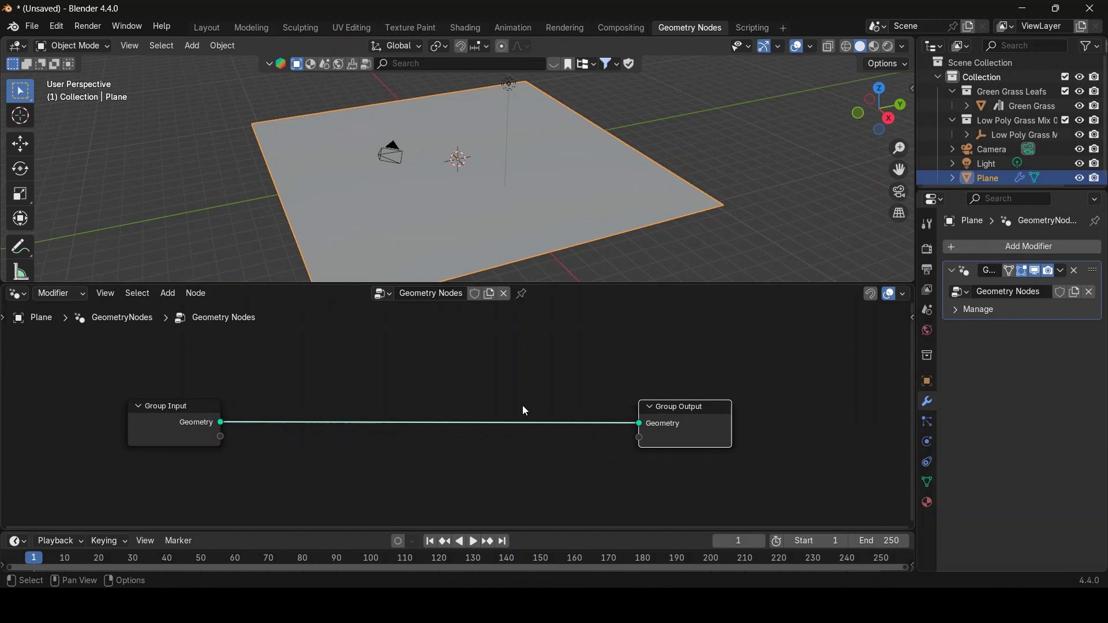
Insert a Distribute Points on Faces node into the link between Group Input and Group Output
{"action": "key", "text": "shift+a"}
{"action": "type", "text": "distr"}
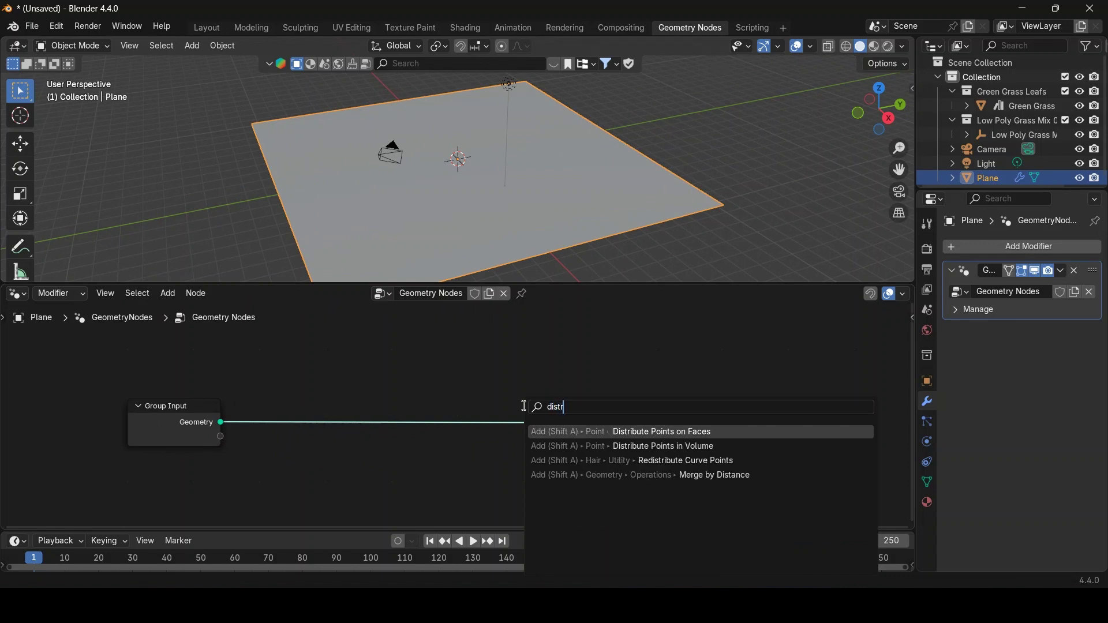
{"action": "key", "text": "Return"}
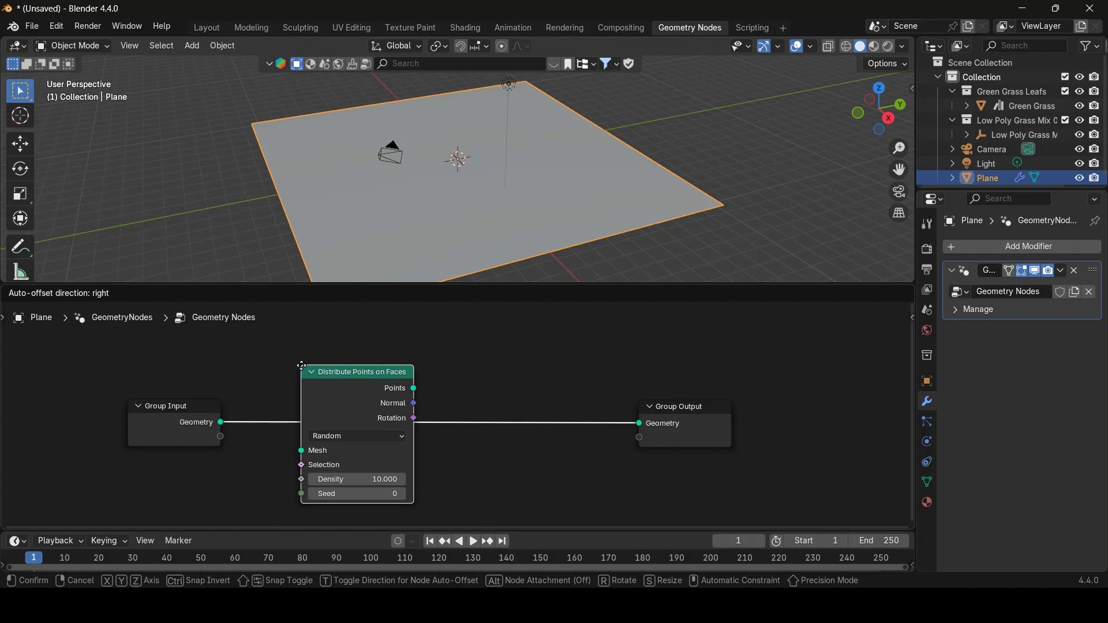
{"action": "left_click", "coordinate": [293, 363]}
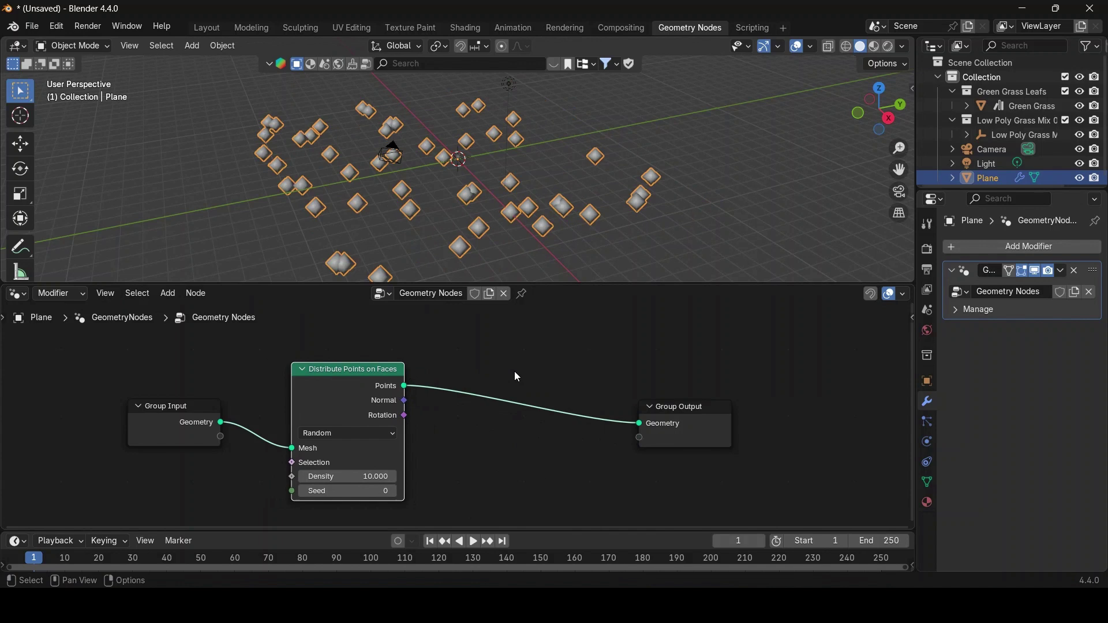
Insert an Instance on Points node between Distribute Points on Faces and Group Output
{"action": "key", "text": "F3"}
{"action": "type", "text": "instan"}
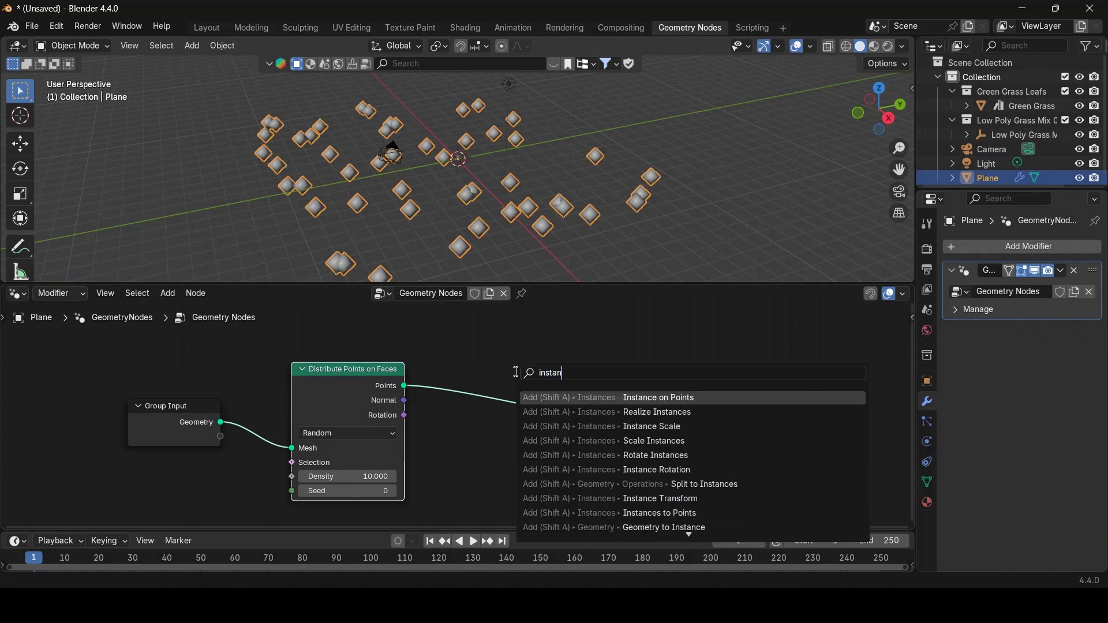
{"action": "key", "text": "Return"}
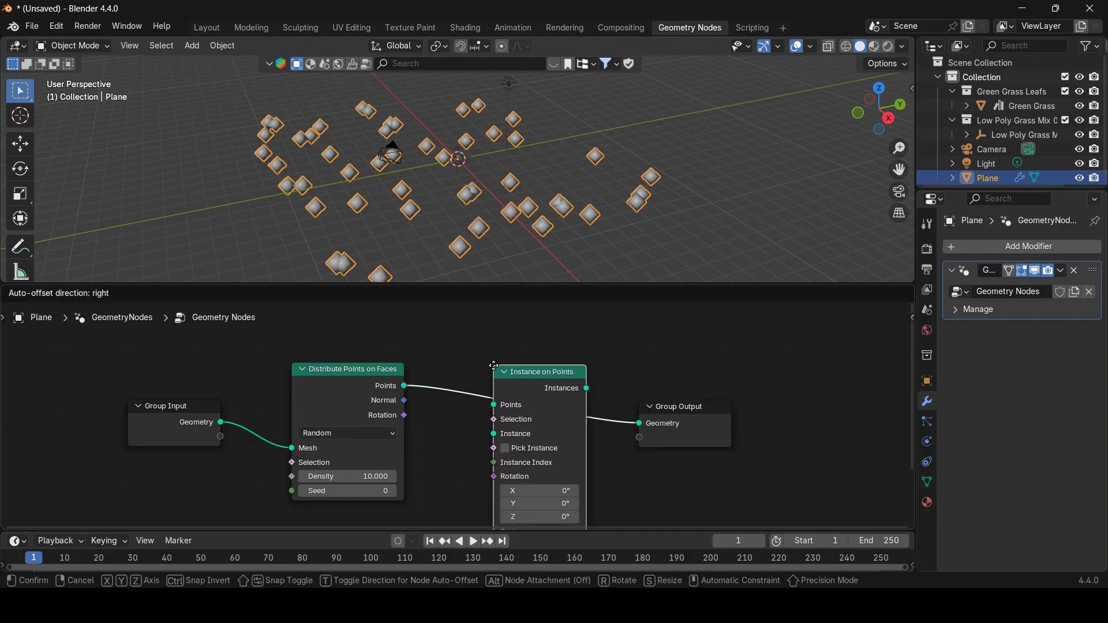
{"action": "left_click", "coordinate": [495, 360]}
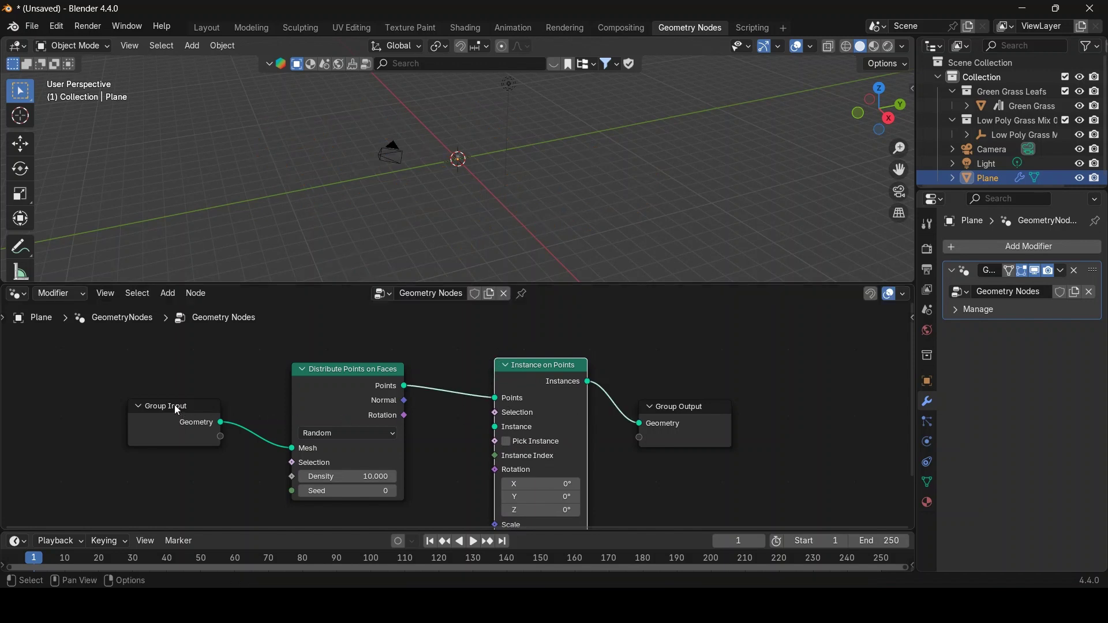
Space the nodes further apart and enable Pick Instance on the Instance on Points node
{"action": "left_click_drag", "start_coordinate": [176, 407], "coordinate": [112, 398]}
{"action": "left_click_drag", "start_coordinate": [669, 405], "coordinate": [742, 400]}
{"action": "left_click_drag", "start_coordinate": [526, 366], "coordinate": [541, 358]}
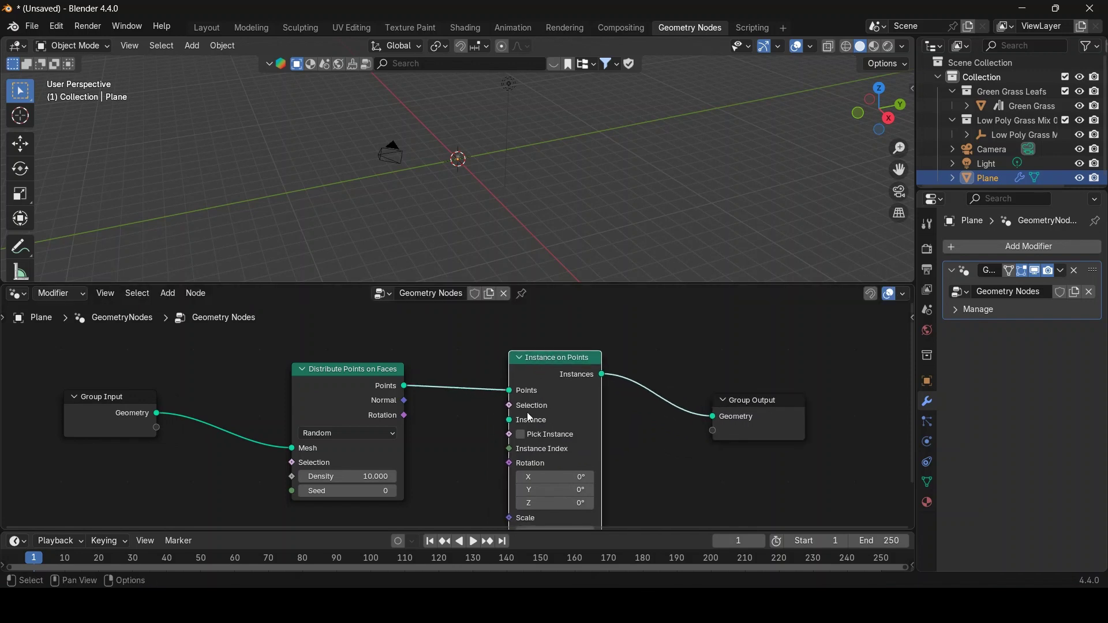
{"action": "left_click", "coordinate": [521, 435]}
{"action": "scroll", "coordinate": [393, 384], "scroll_direction": "down", "scroll_amount": 2}
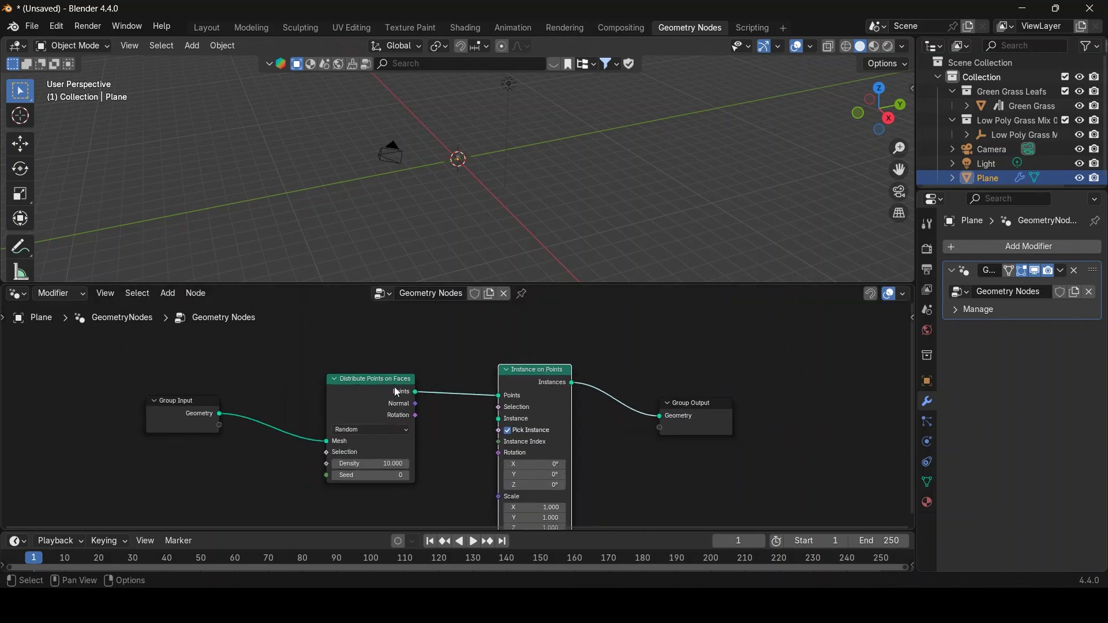
{"action": "left_click", "coordinate": [455, 355]}
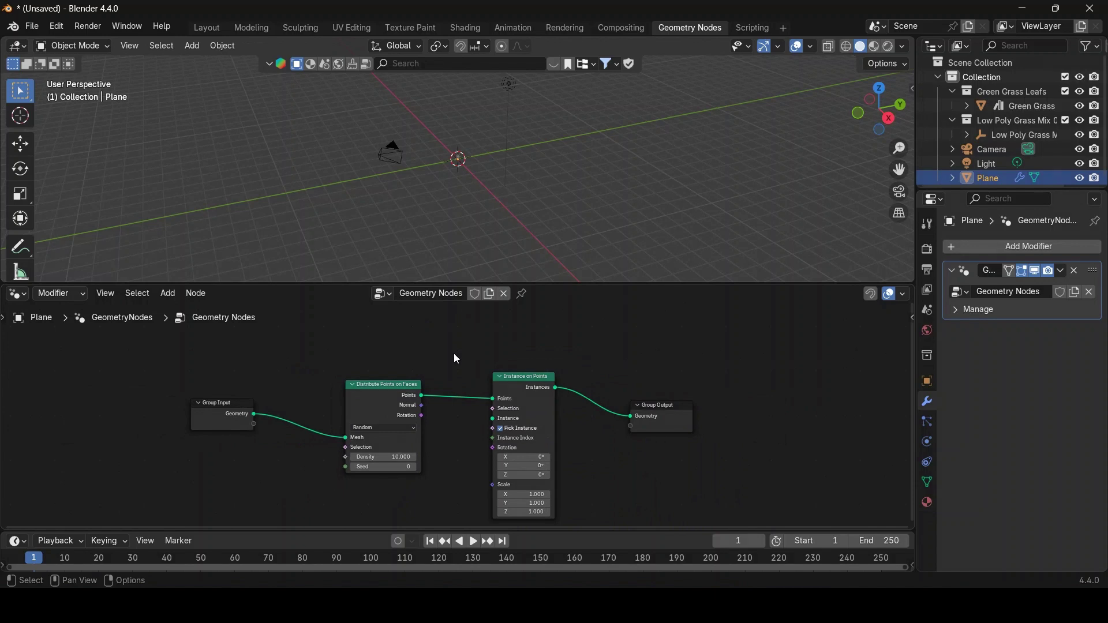
Insert a Join Geometry node after Instance on Points and link Group Input's geometry into it as well
{"action": "key", "text": "F3"}
{"action": "type", "text": "join"}
{"action": "key", "text": "Return"}
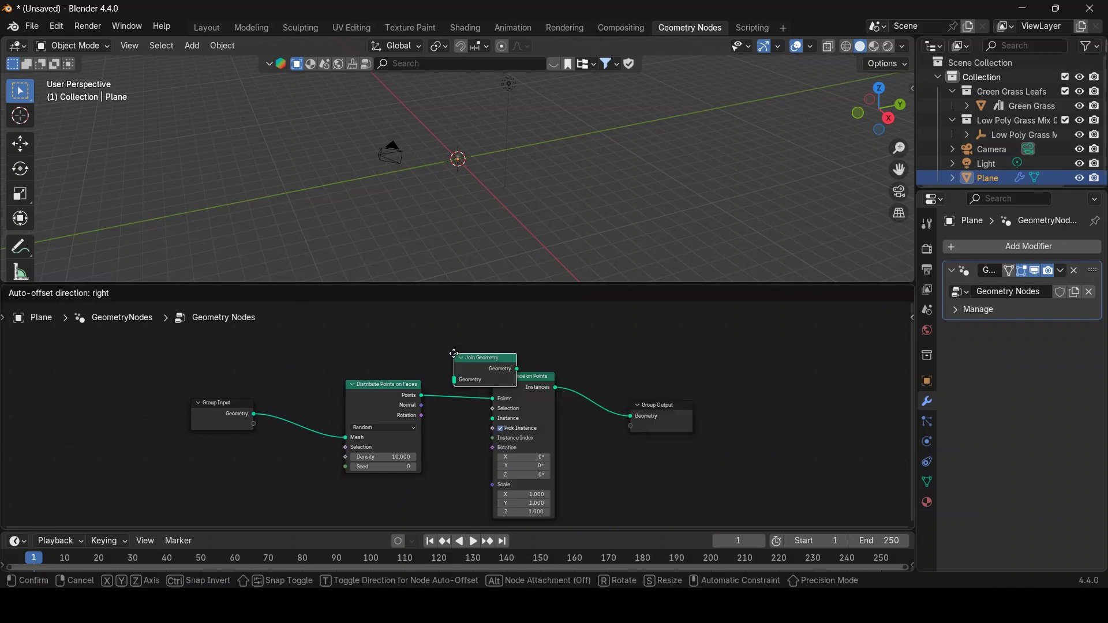
{"action": "left_click", "coordinate": [574, 369]}
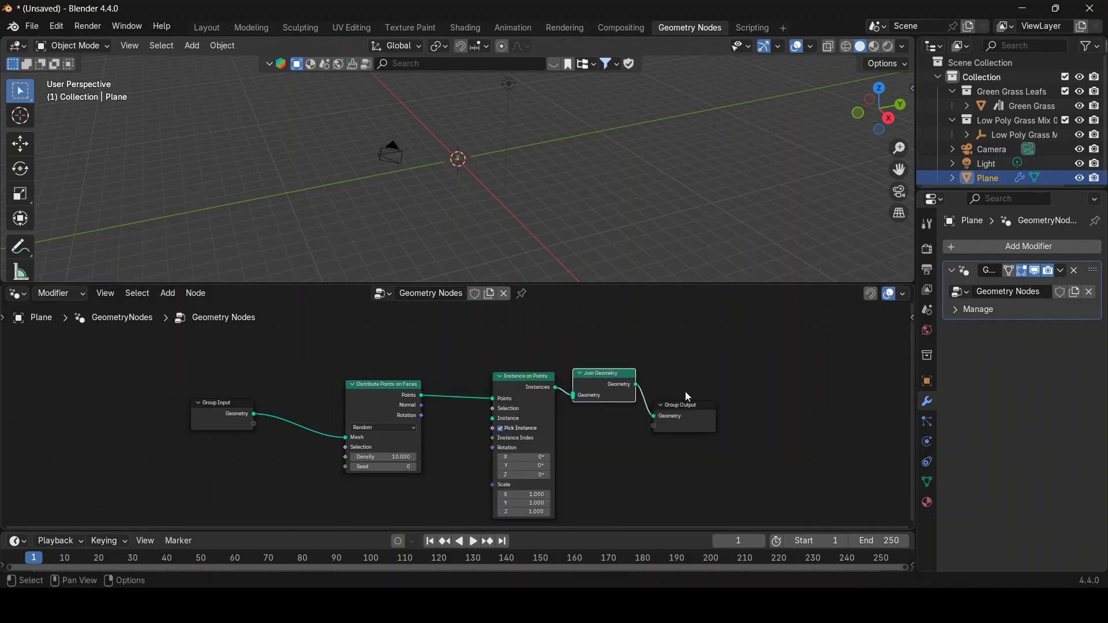
{"action": "left_click_drag", "start_coordinate": [692, 403], "coordinate": [813, 390]}
{"action": "left_click_drag", "start_coordinate": [602, 377], "coordinate": [631, 378]}
{"action": "left_click_drag", "start_coordinate": [548, 284], "coordinate": [547, 264]}
{"action": "left_click_drag", "start_coordinate": [254, 405], "coordinate": [626, 389]}
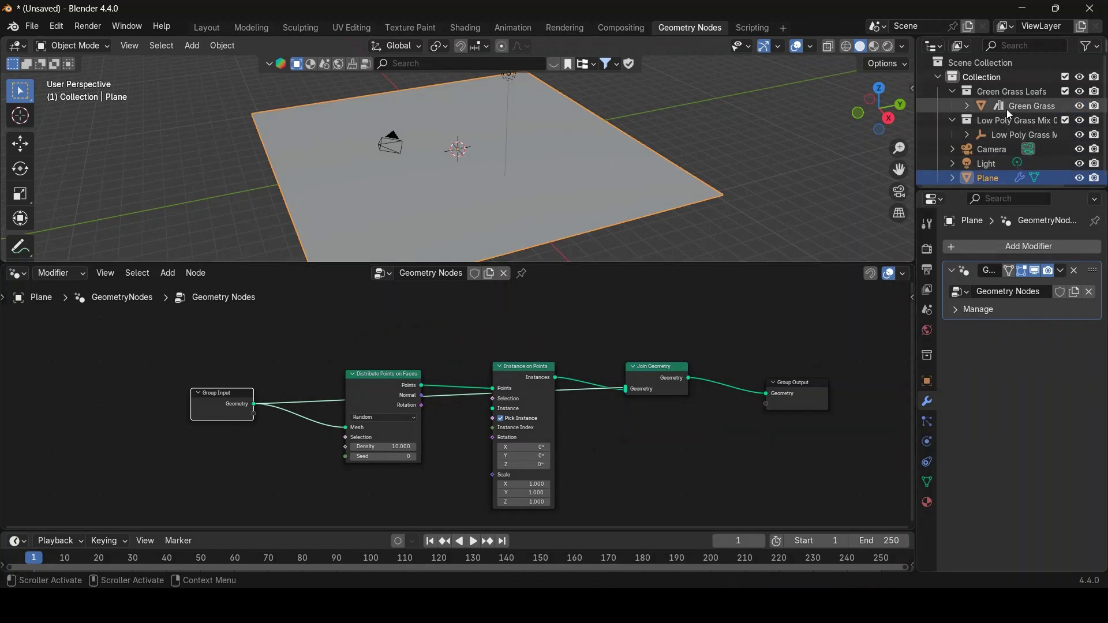
Feed the Green Grass Leafs collection into the Instance input of Instance on Points and set the point distribution density to 9.4
{"action": "left_click_drag", "start_coordinate": [1009, 92], "coordinate": [493, 424]}
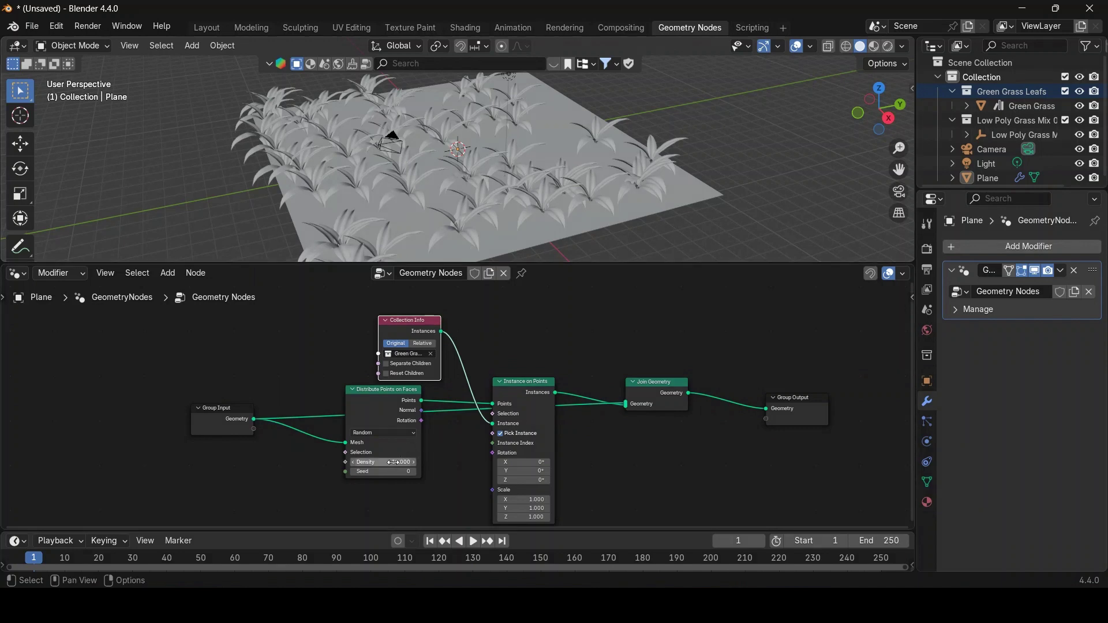
{"action": "left_click_drag", "start_coordinate": [358, 463], "coordinate": [385, 465]}
{"action": "scroll", "coordinate": [489, 427], "scroll_direction": "down", "scroll_amount": 2}
{"action": "middle_click_drag", "start_coordinate": [564, 468], "coordinate": [581, 399]}
{"action": "scroll", "coordinate": [581, 399], "scroll_direction": "up", "scroll_amount": 4}
{"action": "middle_click_drag", "start_coordinate": [732, 399], "coordinate": [707, 434]}
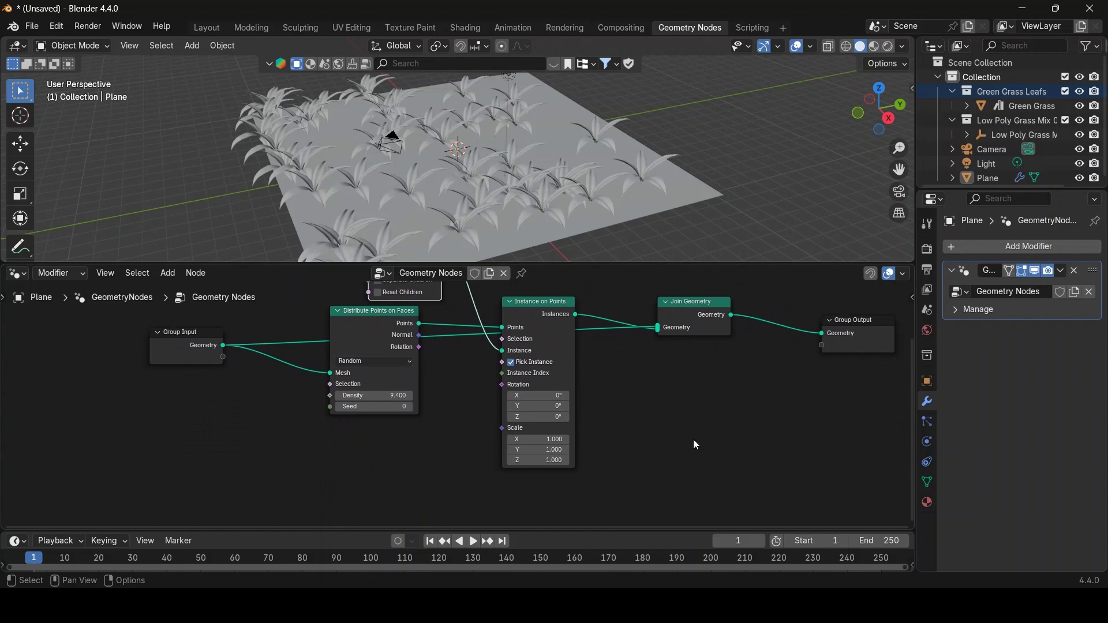
Make room beside Distribute Points on Faces and add a Random Value node in front of Instance on Points
{"action": "scroll", "coordinate": [675, 445], "scroll_direction": "up", "scroll_amount": 3}
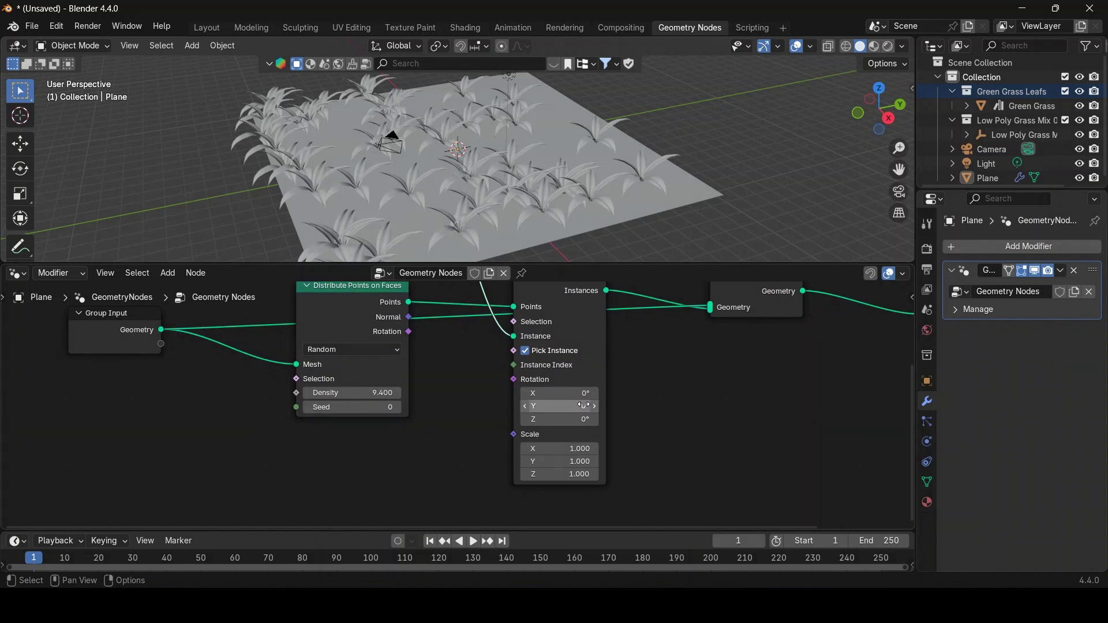
{"action": "left_click_drag", "start_coordinate": [350, 285], "coordinate": [314, 287]}
{"action": "left_click", "coordinate": [661, 413]}
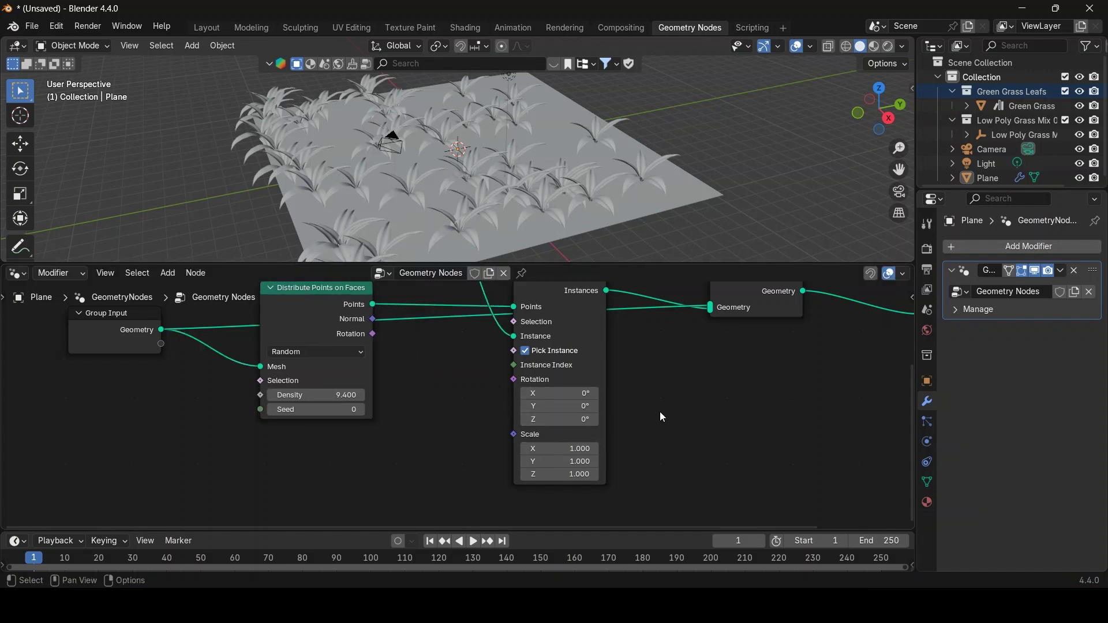
{"action": "key", "text": "F3"}
{"action": "type", "text": "random"}
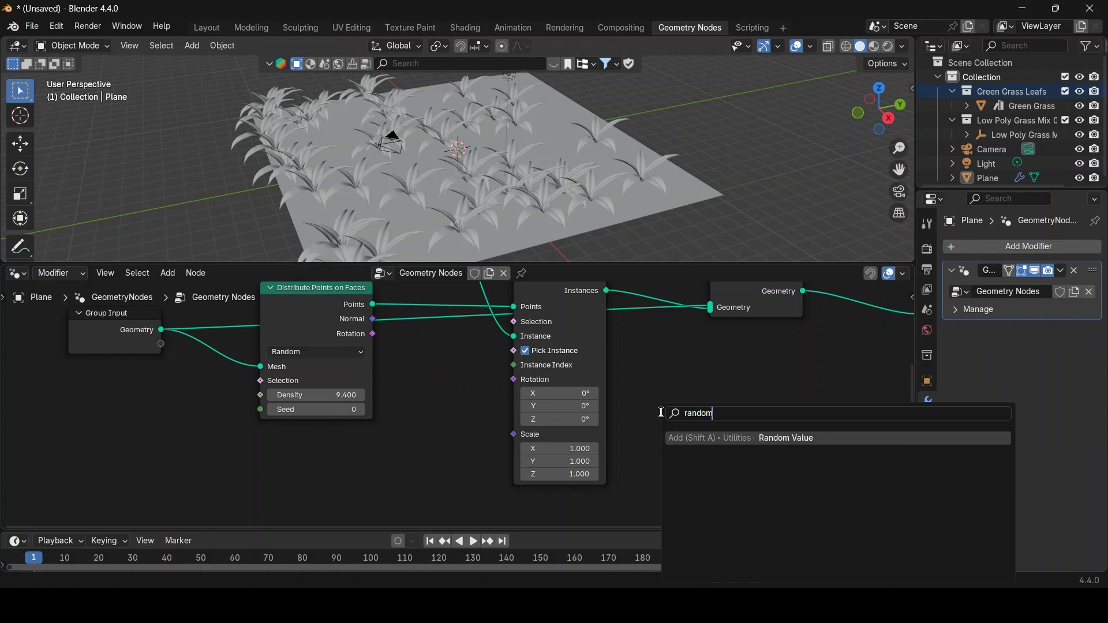
{"action": "key", "text": "Return"}
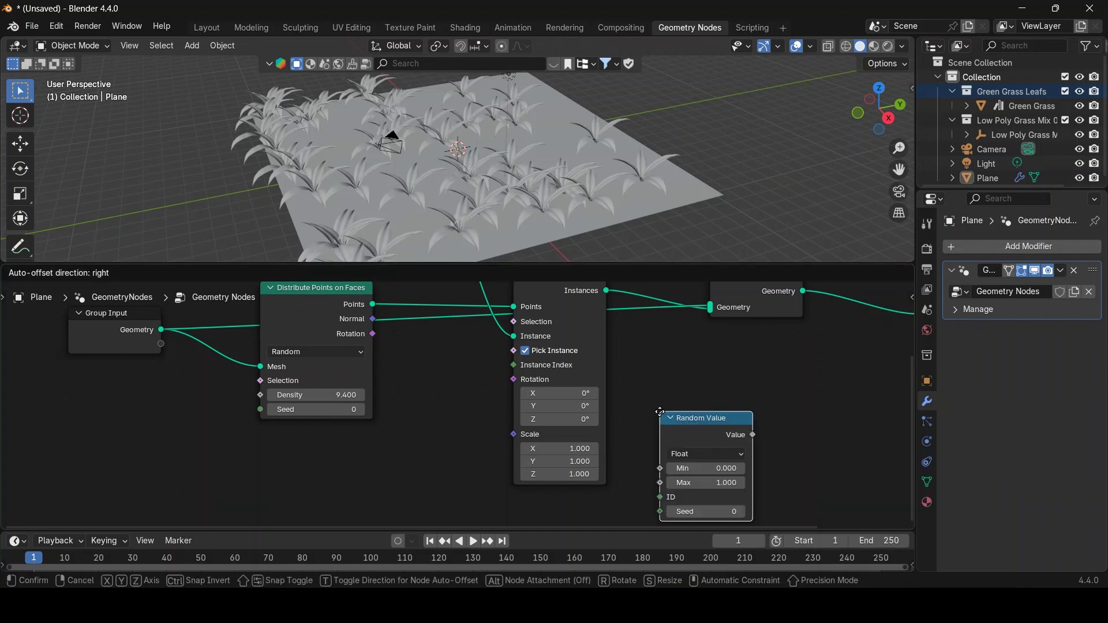
{"action": "left_click", "coordinate": [384, 363]}
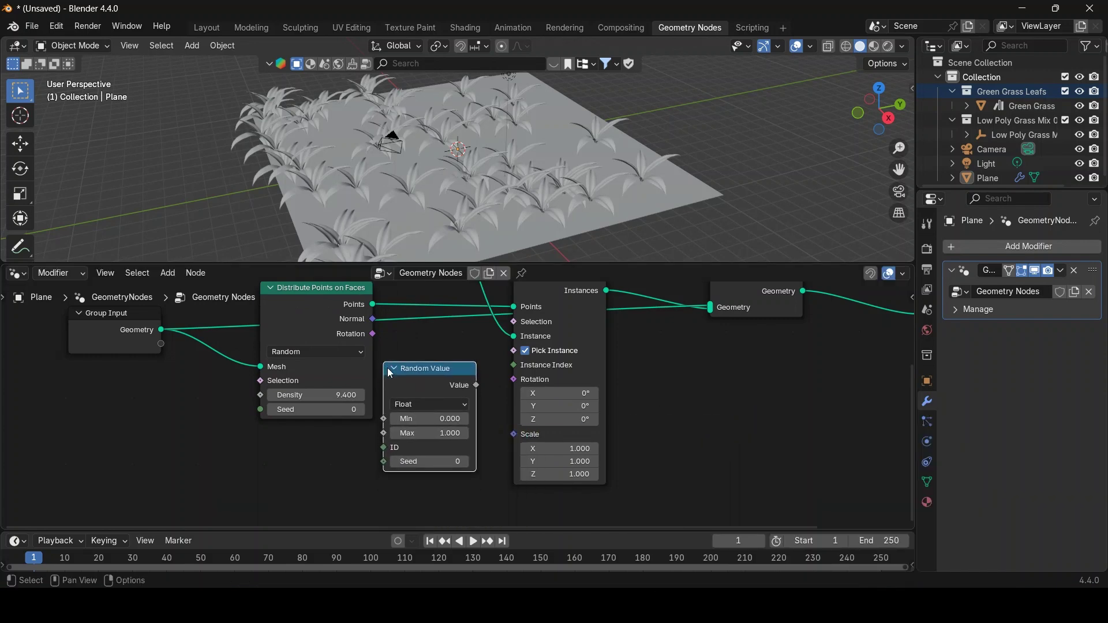
Switch the Random Value node to Vector and connect its value to the Rotation input of Instance on Points
{"action": "left_click", "coordinate": [411, 406]}
{"action": "left_click", "coordinate": [414, 467]}
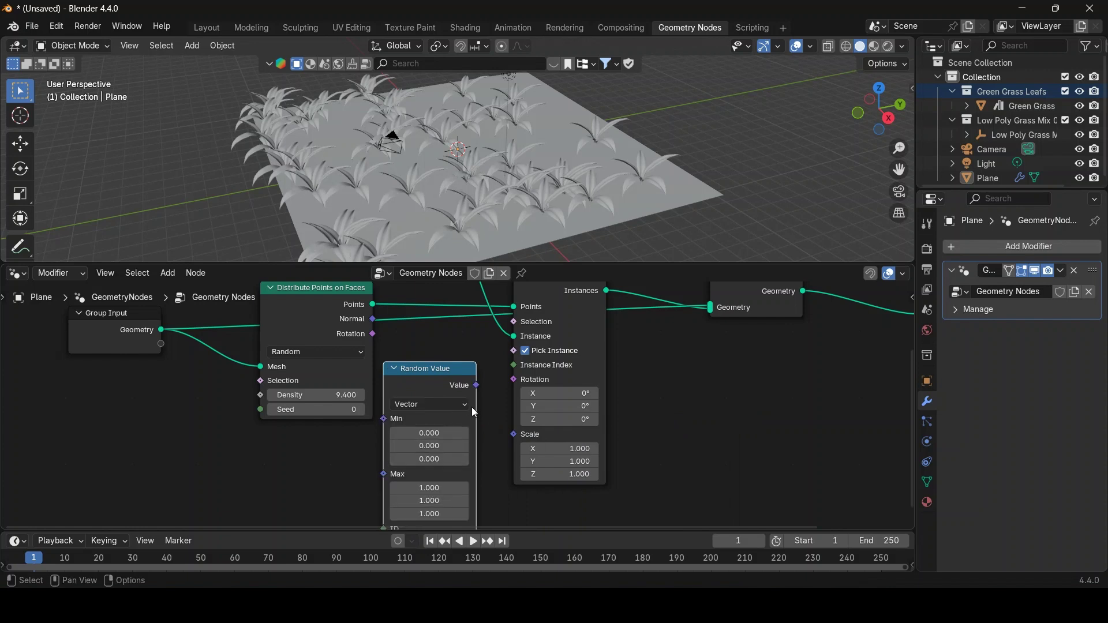
{"action": "left_click_drag", "start_coordinate": [477, 386], "coordinate": [512, 382]}
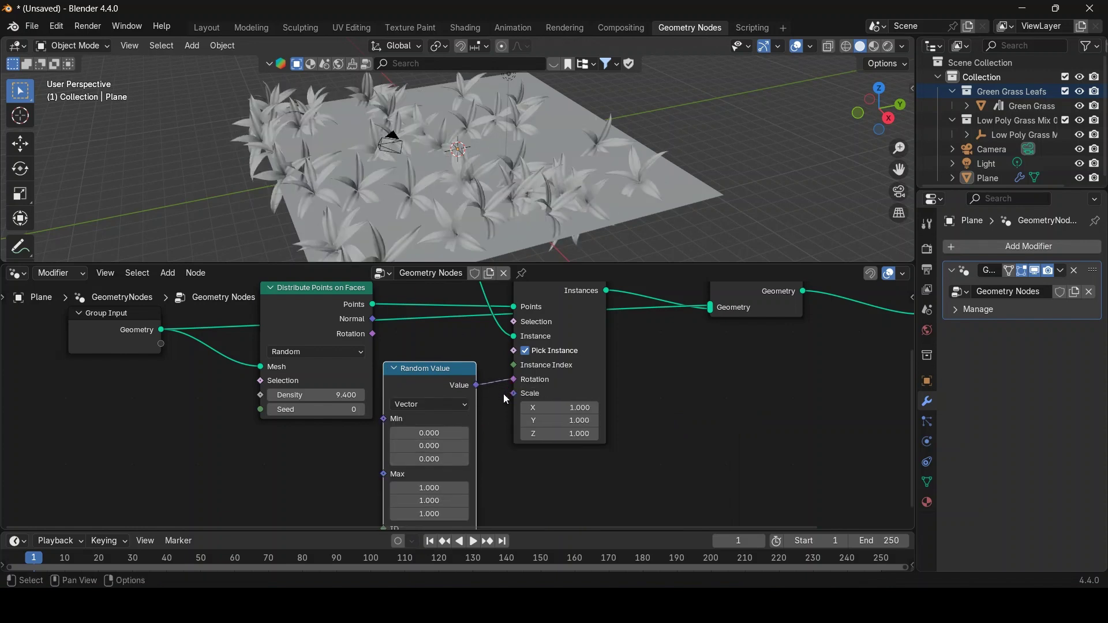
Set the Random Value node's Max vector to 0 on X, 0 on Y and 3.7 on Z
{"action": "scroll", "coordinate": [449, 413], "scroll_direction": "down", "scroll_amount": 1}
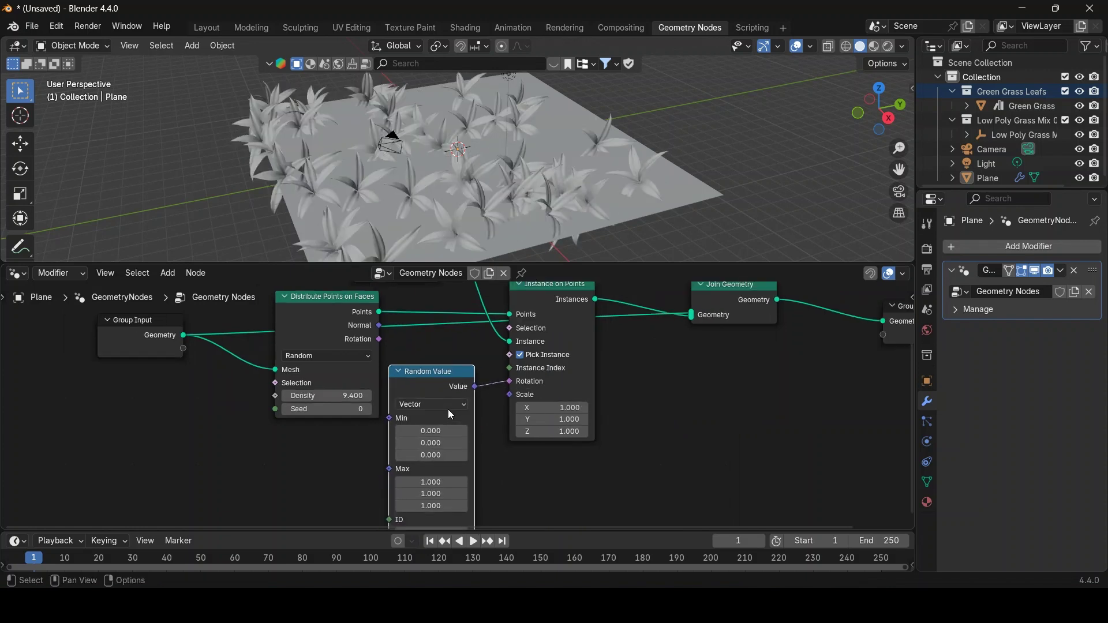
{"action": "left_click", "coordinate": [422, 483]}
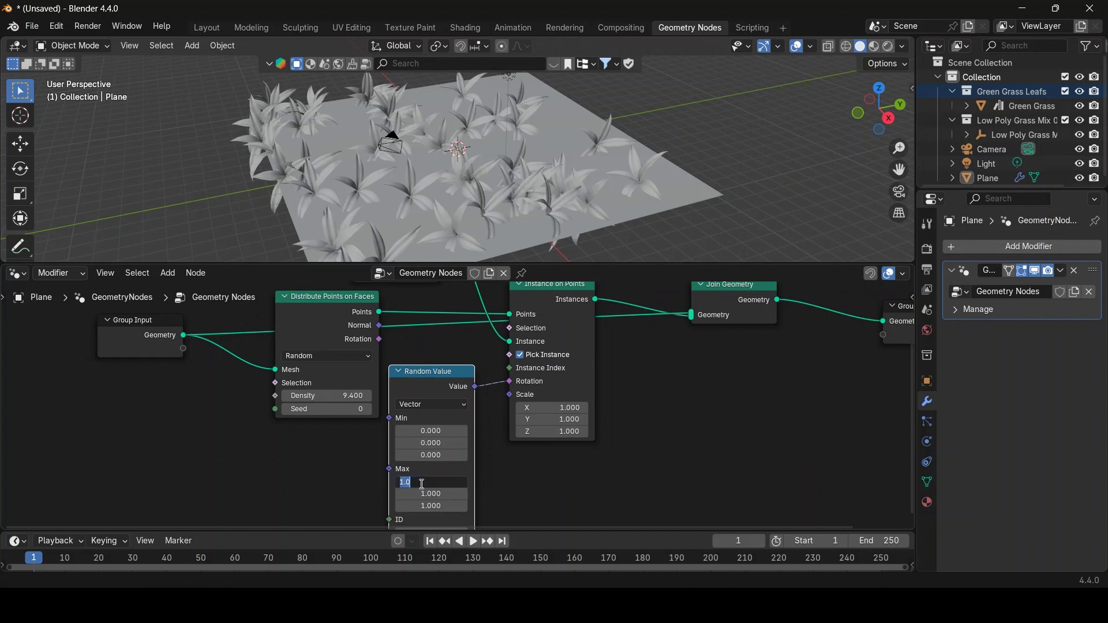
{"action": "type", "text": "0"}
{"action": "key", "text": "Return"}
{"action": "left_click", "coordinate": [426, 493]}
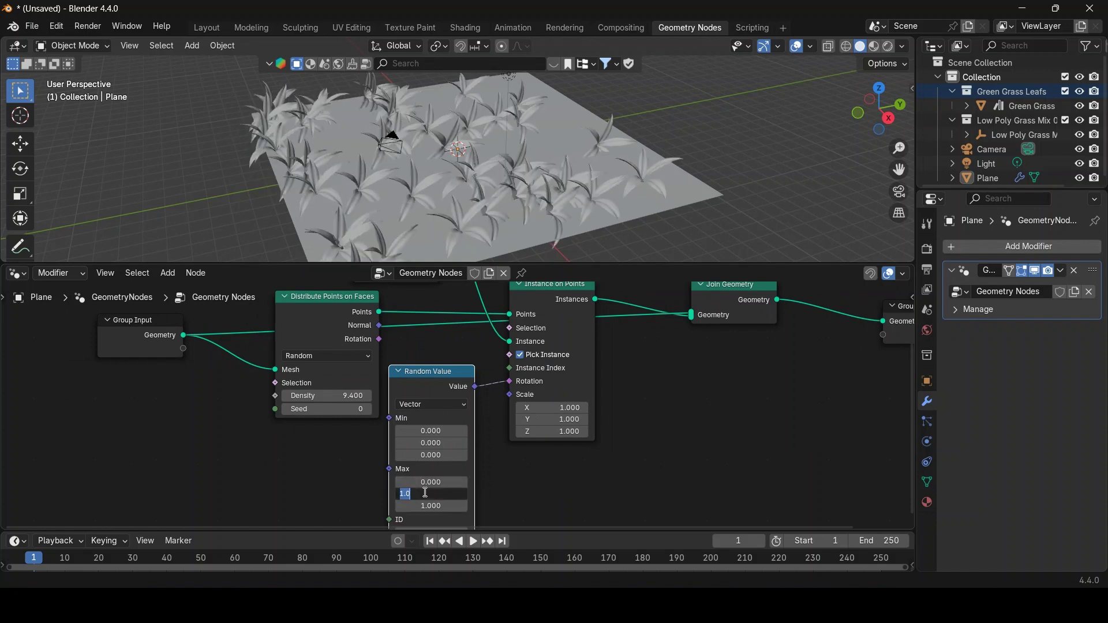
{"action": "type", "text": "0"}
{"action": "key", "text": "Return"}
{"action": "left_click", "coordinate": [425, 507]}
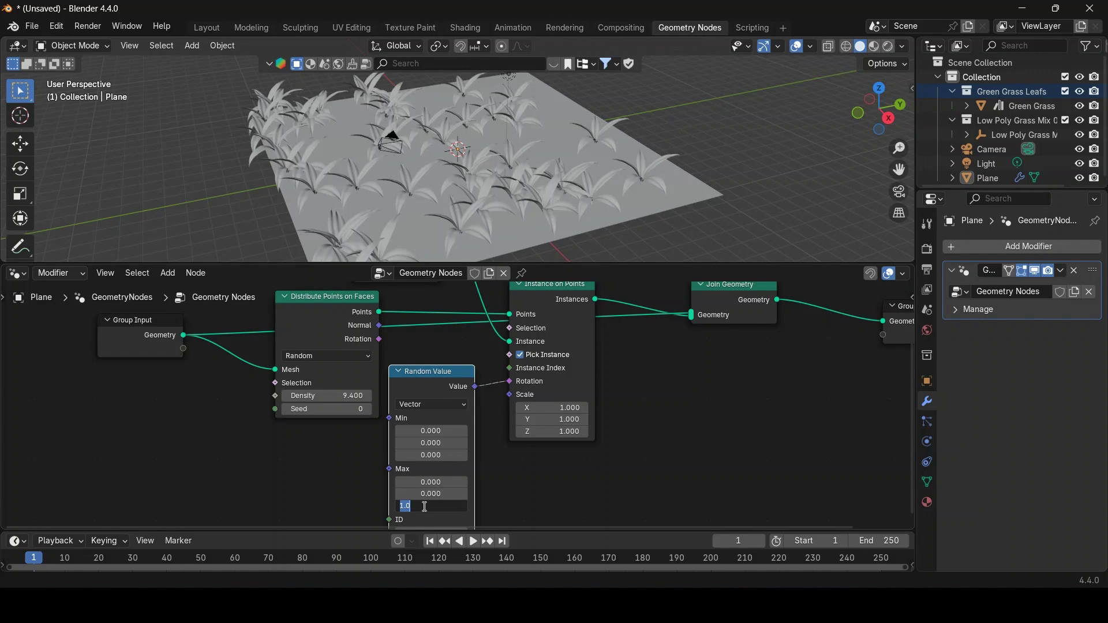
{"action": "type", "text": "3.7"}
{"action": "key", "text": "Return"}
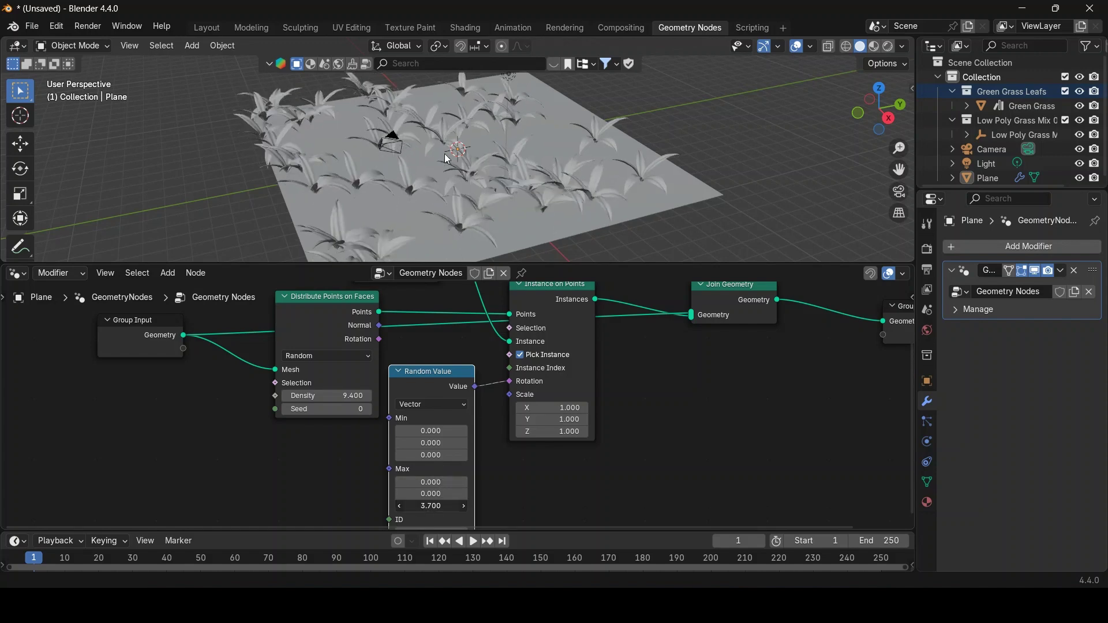
Set the rotation Random Value node's Max Z to 45 and park the collapsed node beneath Distribute Points on Faces
{"action": "left_click_drag", "start_coordinate": [445, 154], "coordinate": [404, 157]}
{"action": "left_click", "coordinate": [432, 507]}
{"action": "type", "text": "4"}
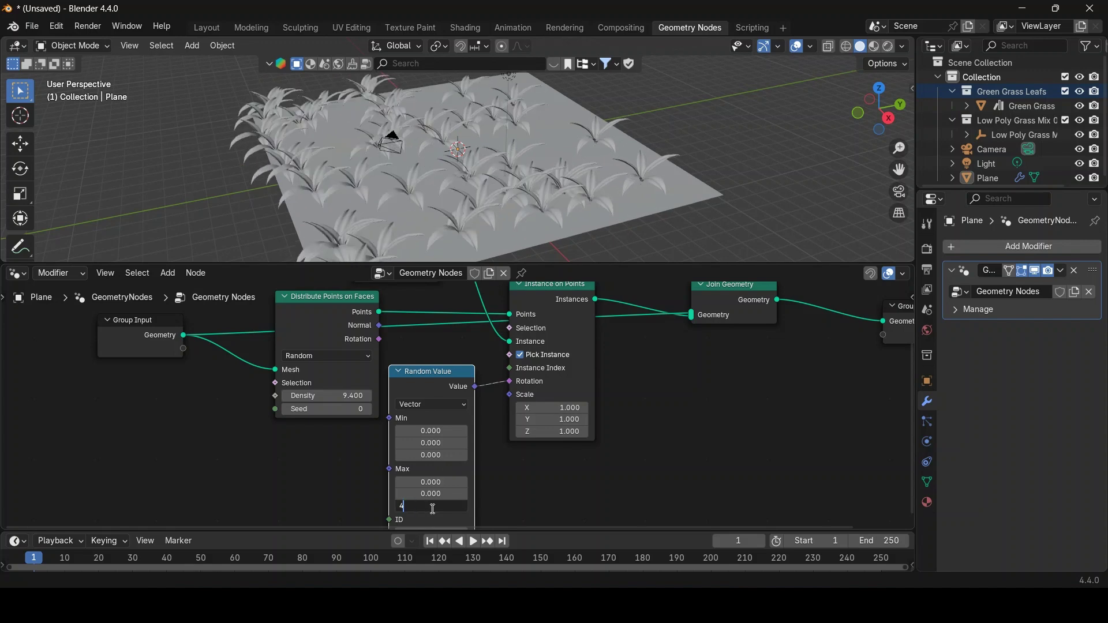
{"action": "type", "text": "5"}
{"action": "key", "text": "Return"}
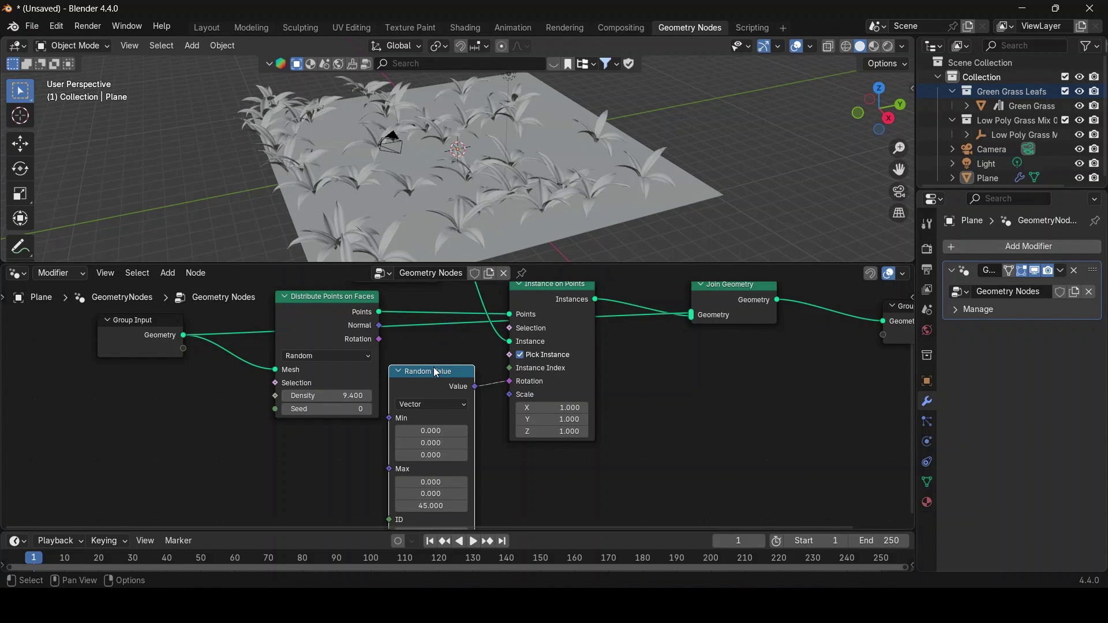
{"action": "left_click", "coordinate": [403, 374]}
{"action": "left_click_drag", "start_coordinate": [402, 376], "coordinate": [293, 449]}
Add a second Random Value node below and in front of Instance on Points
{"action": "mouse_move", "coordinate": [538, 430]}
{"action": "left_mouse_down"}
{"action": "mouse_move", "coordinate": [574, 432]}
{"action": "mouse_move", "coordinate": [538, 434]}
{"action": "left_mouse_up"}
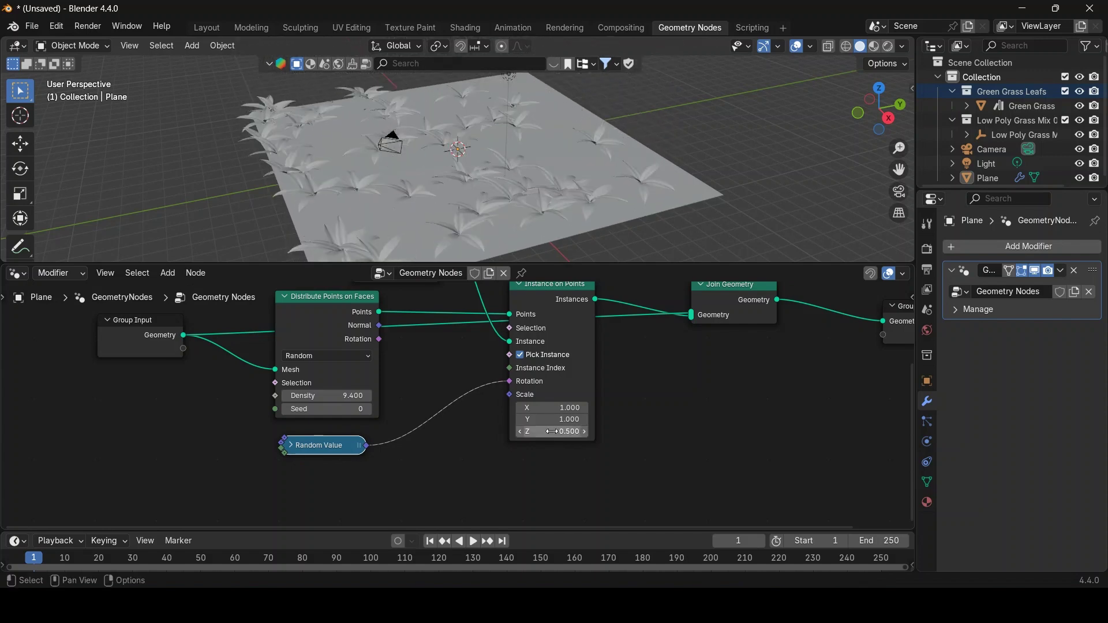
{"action": "key", "text": "F3"}
{"action": "type", "text": "rand"}
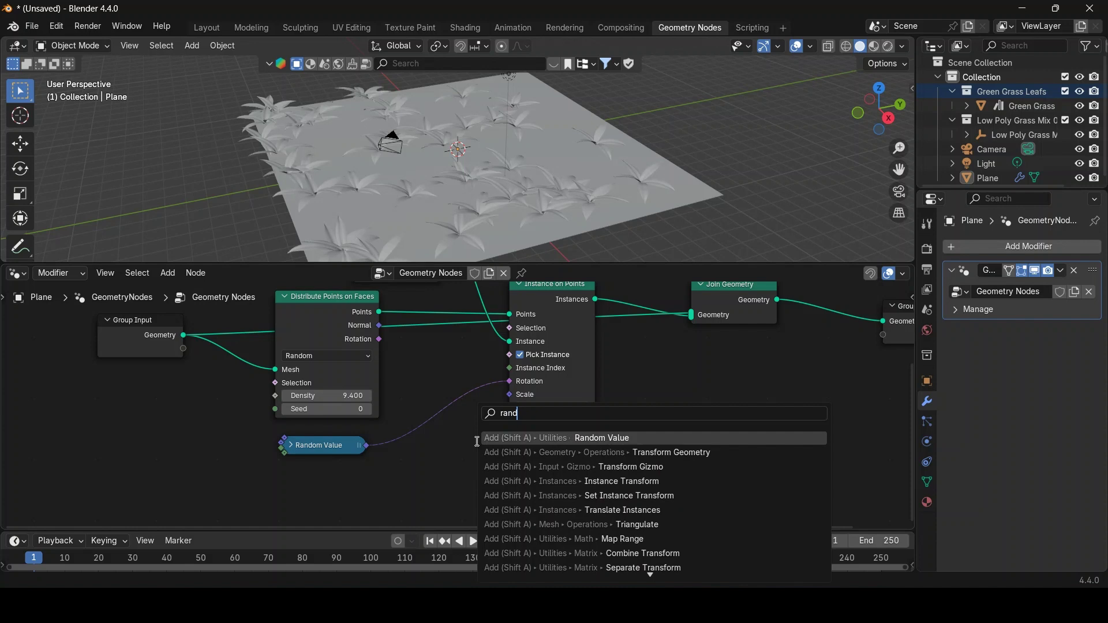
{"action": "key", "text": "Return"}
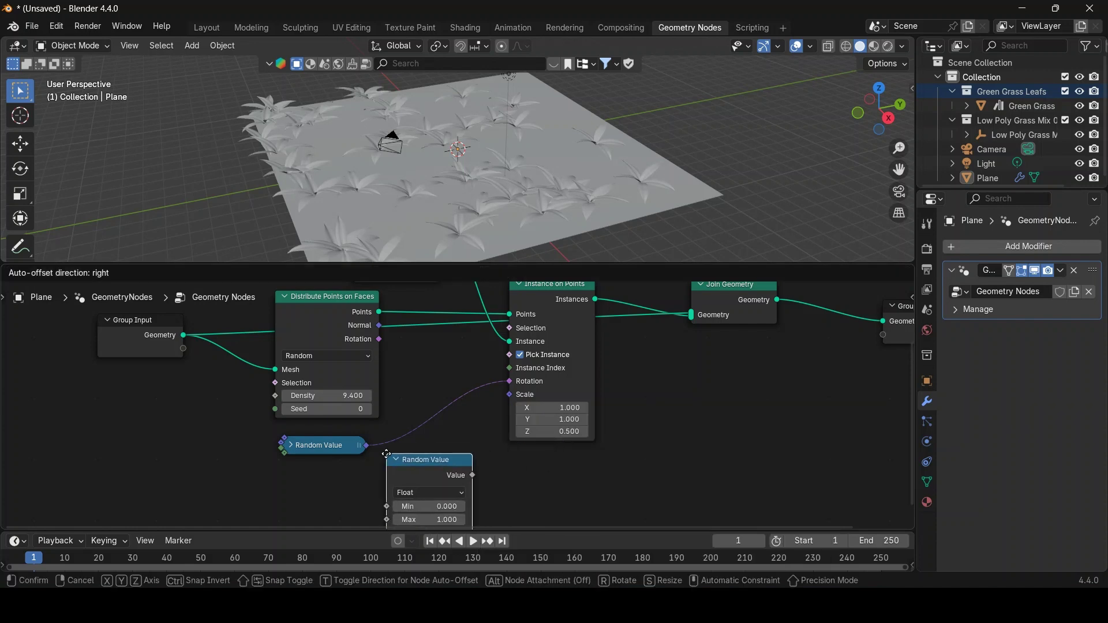
{"action": "left_click", "coordinate": [387, 454]}
Connect the new Random Value node to the Scale input of Instance on Points and switch it to Vector
{"action": "left_click_drag", "start_coordinate": [474, 475], "coordinate": [509, 397]}
{"action": "left_click", "coordinate": [453, 493]}
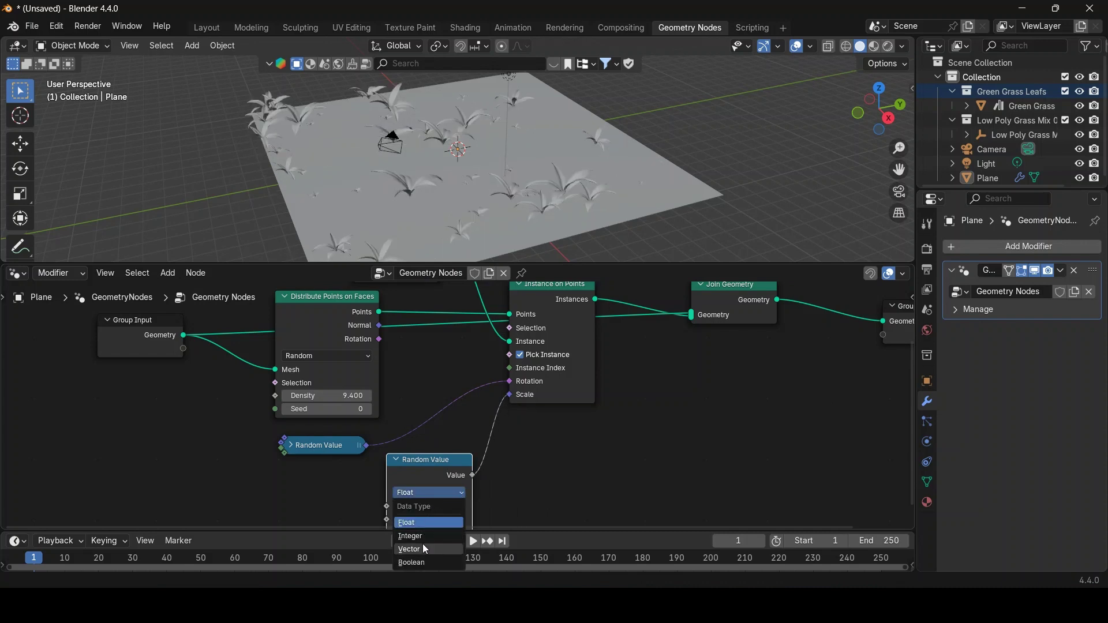
{"action": "left_click", "coordinate": [426, 549]}
{"action": "left_click_drag", "start_coordinate": [430, 458], "coordinate": [509, 395]}
Set the scale Random Value node's Min X to 0.3
{"action": "scroll", "coordinate": [588, 470], "scroll_direction": "down", "scroll_amount": 2}
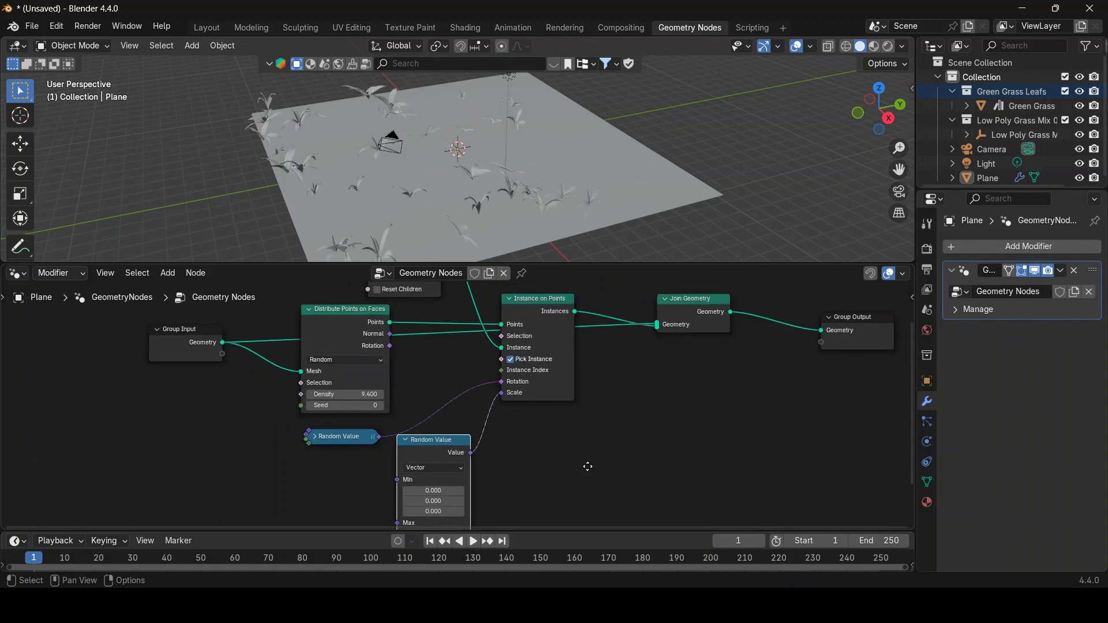
{"action": "middle_click_drag", "start_coordinate": [587, 463], "coordinate": [591, 379]}
{"action": "left_click", "coordinate": [448, 406]}
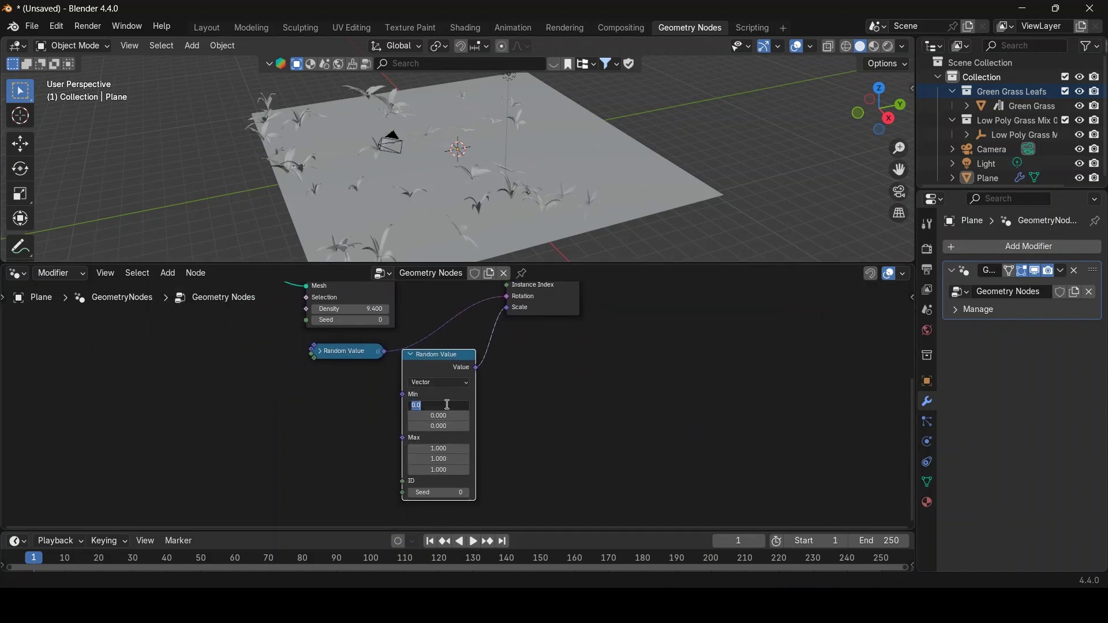
{"action": "key", "text": "BackSpace"}
{"action": "type", "text": "0.3"}
{"action": "key", "text": "Return"}
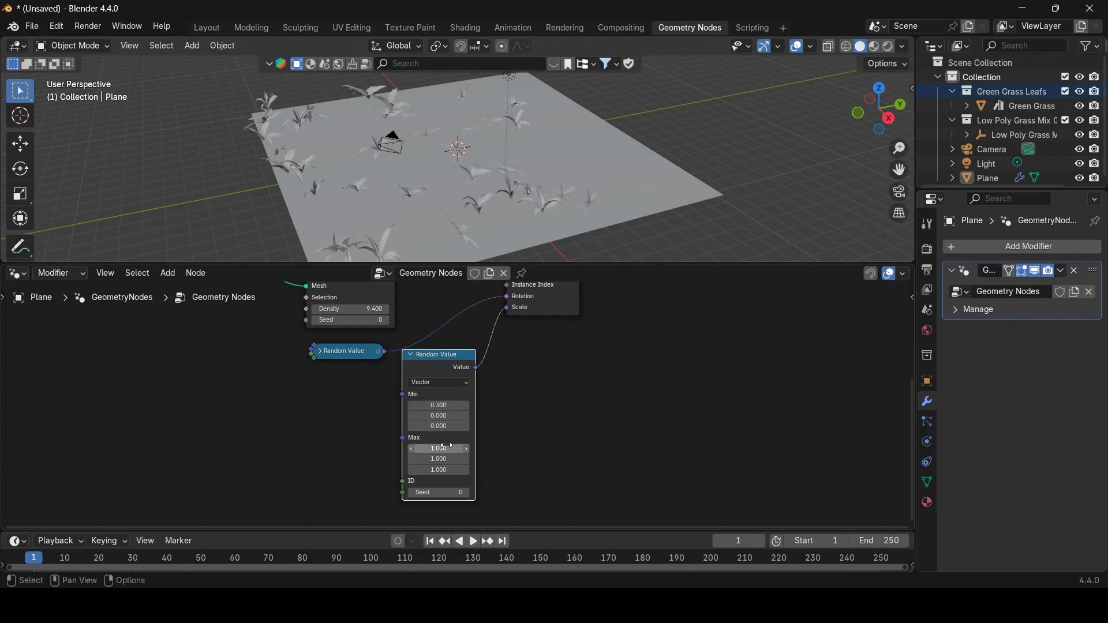
Set the scale Random Value node's Min vector to 0.6 on X, Y and Z
{"action": "left_click", "coordinate": [434, 407]}
{"action": "type", "text": "0.6"}
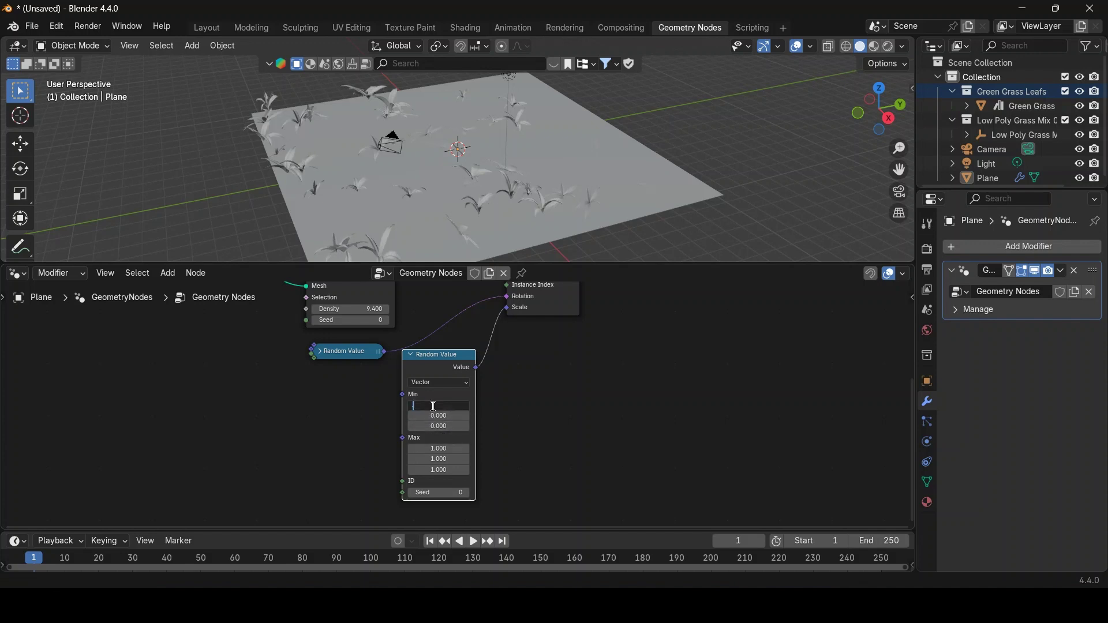
{"action": "key", "text": "Return"}
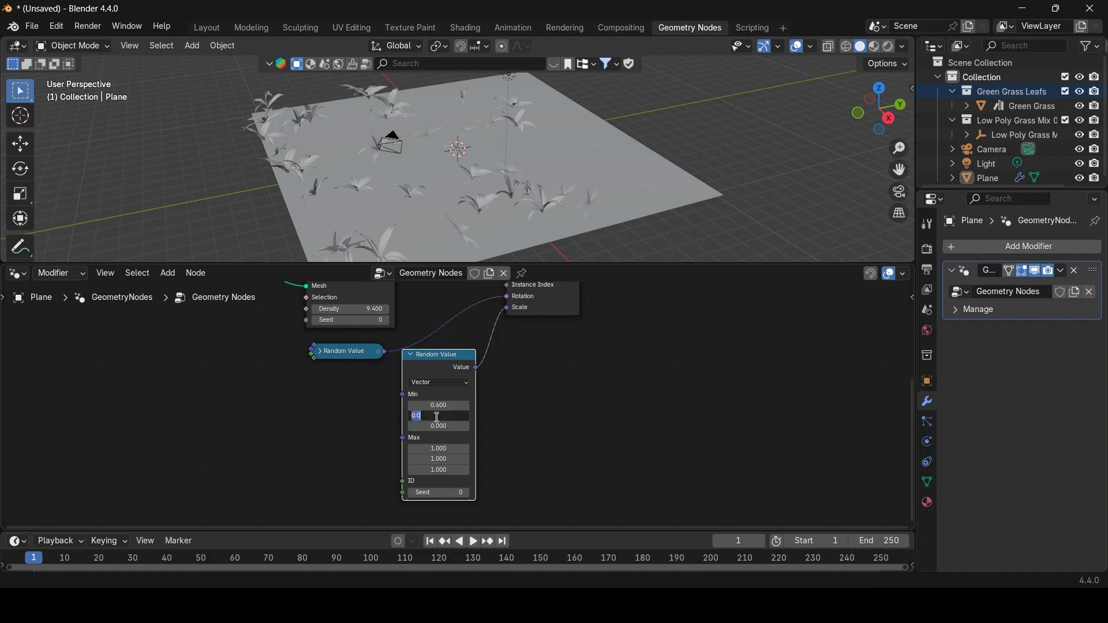
{"action": "type", "text": "0.6"}
{"action": "key", "text": "Return"}
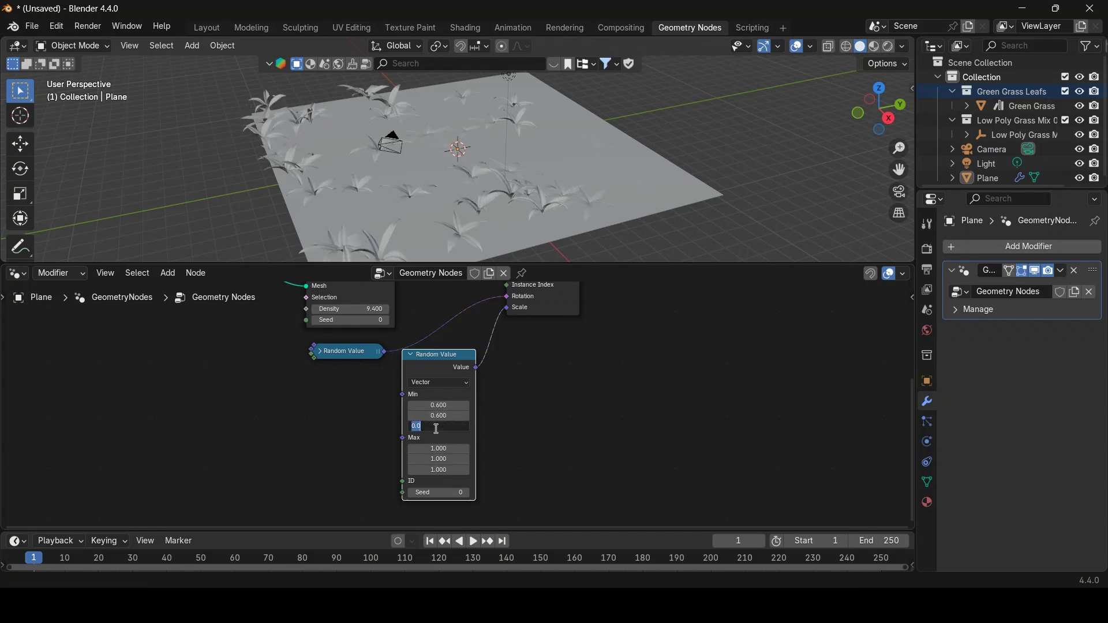
{"action": "key", "text": "BackSpace"}
{"action": "type", "text": "0.6"}
{"action": "key", "text": "Return"}
{"action": "middle_click_drag", "start_coordinate": [577, 243], "coordinate": [559, 308]}
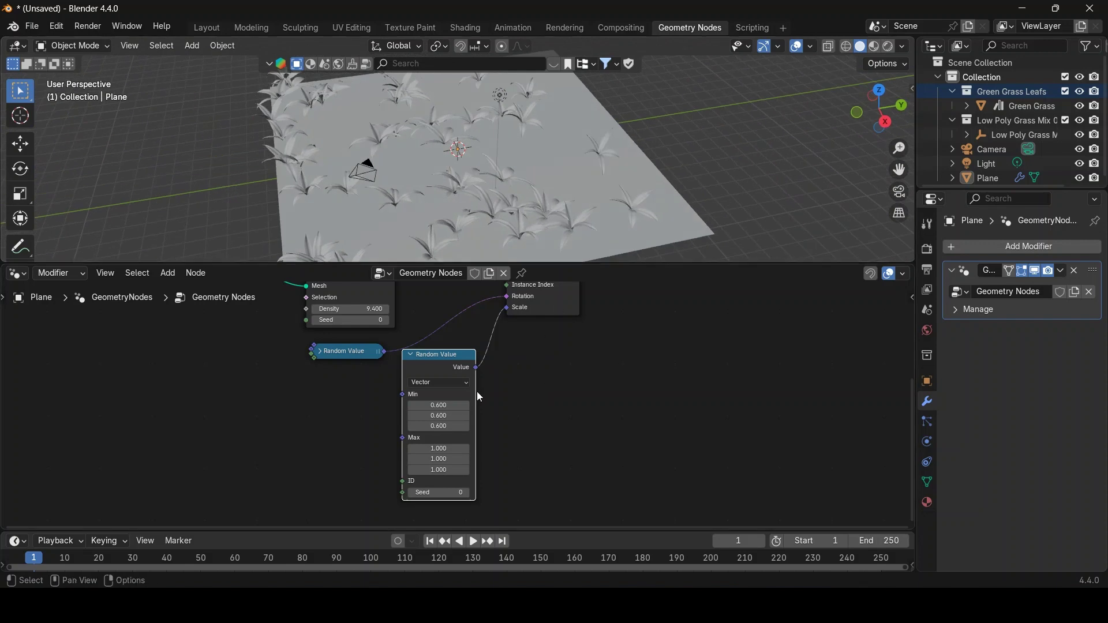
Collapse the scale Random Value node and switch the 3D viewport to Material Preview shading
{"action": "left_click", "coordinate": [411, 355]}
{"action": "middle_click_drag", "start_coordinate": [637, 342], "coordinate": [680, 424]}
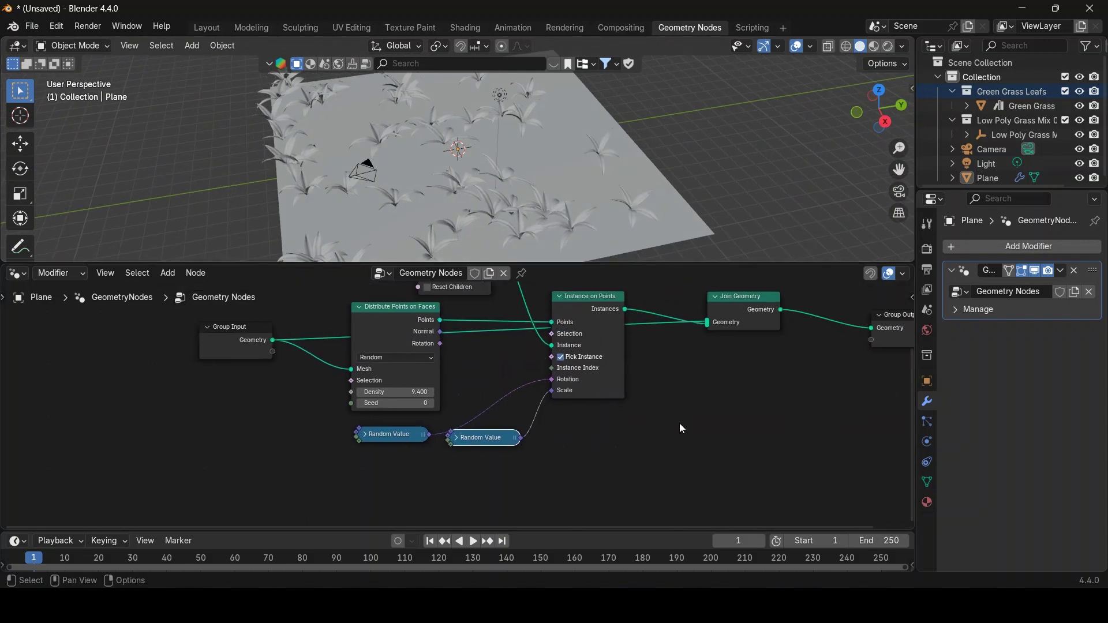
{"action": "left_click", "coordinate": [875, 46]}
{"action": "mouse_move", "coordinate": [720, 134]}
{"action": "middle_mouse_down"}
{"action": "mouse_move", "coordinate": [634, 179]}
{"action": "mouse_move", "coordinate": [659, 140]}
{"action": "mouse_move", "coordinate": [561, 172]}
{"action": "mouse_move", "coordinate": [683, 157]}
{"action": "mouse_move", "coordinate": [603, 204]}
{"action": "middle_mouse_up"}
{"action": "scroll", "coordinate": [560, 173], "scroll_direction": "up", "scroll_amount": 4}
{"action": "scroll", "coordinate": [621, 182], "scroll_direction": "down", "scroll_amount": 4}
Set the Distribute Points on Faces density to 11.9
{"action": "left_click_drag", "start_coordinate": [421, 389], "coordinate": [355, 426]}
{"action": "left_click_drag", "start_coordinate": [613, 409], "coordinate": [410, 446]}
{"action": "key", "text": "Home"}
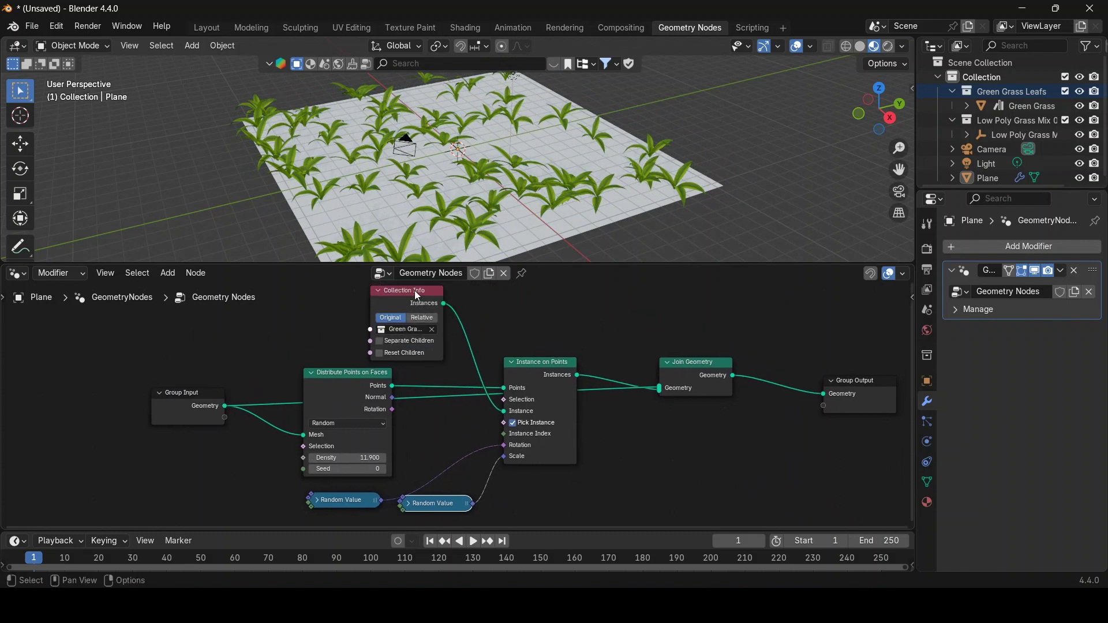
Tuck Collection Info between Distribute Points on Faces and Instance on Points, raise those two nodes, and shift Join Geometry away from them
{"action": "left_click_drag", "start_coordinate": [417, 301], "coordinate": [446, 407]}
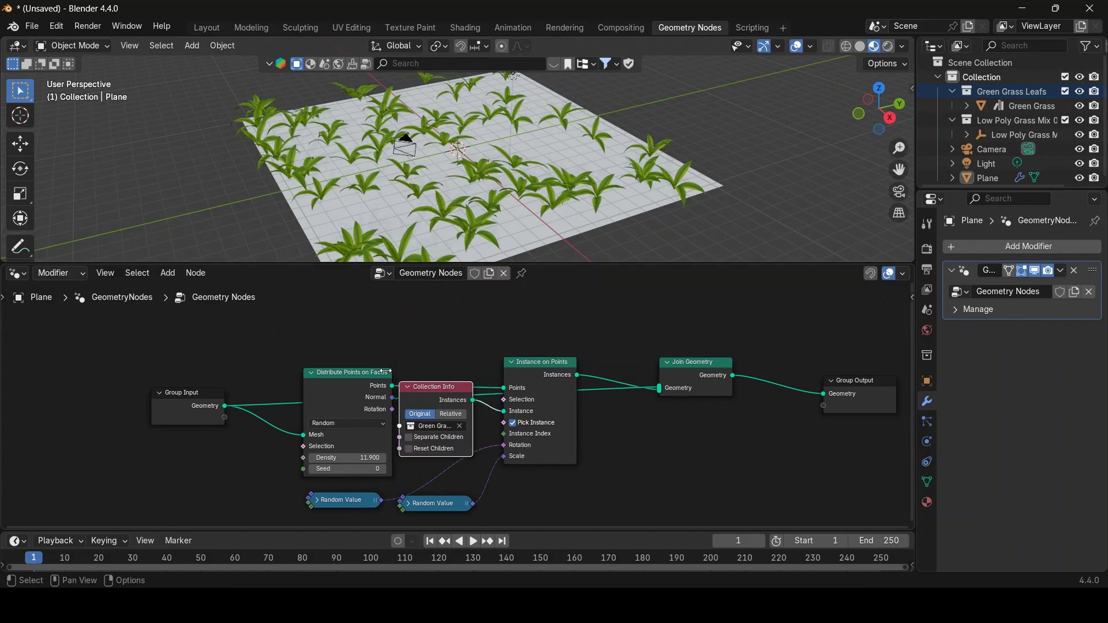
{"action": "left_click_drag", "start_coordinate": [352, 375], "coordinate": [350, 347]}
{"action": "left_click_drag", "start_coordinate": [539, 359], "coordinate": [541, 337]}
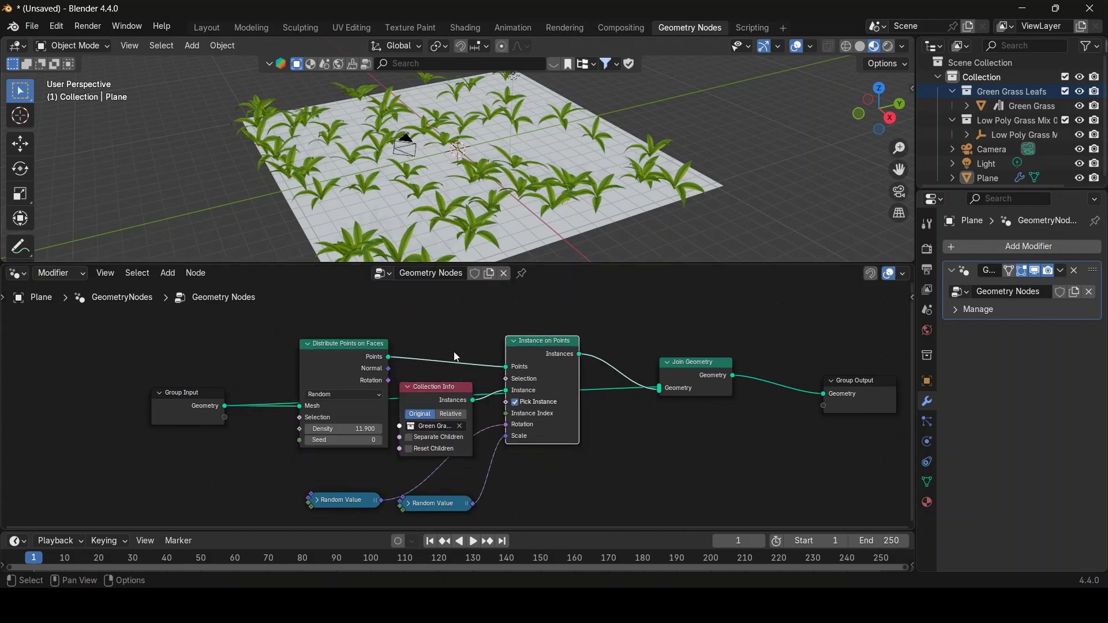
{"action": "left_click_drag", "start_coordinate": [355, 345], "coordinate": [356, 330]}
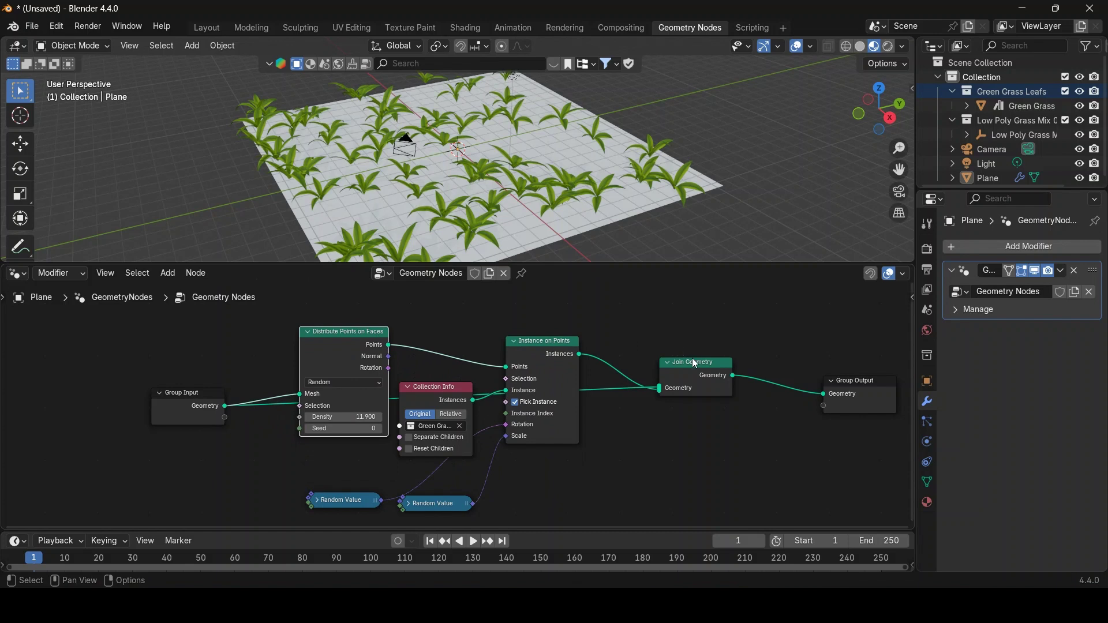
{"action": "left_click_drag", "start_coordinate": [700, 363], "coordinate": [726, 370]}
Join the distribute, collection, instance and both Random Value nodes in a new frame labelled Green Grass
{"action": "left_click_drag", "start_coordinate": [266, 321], "coordinate": [621, 522]}
{"action": "right_click", "coordinate": [483, 379]}
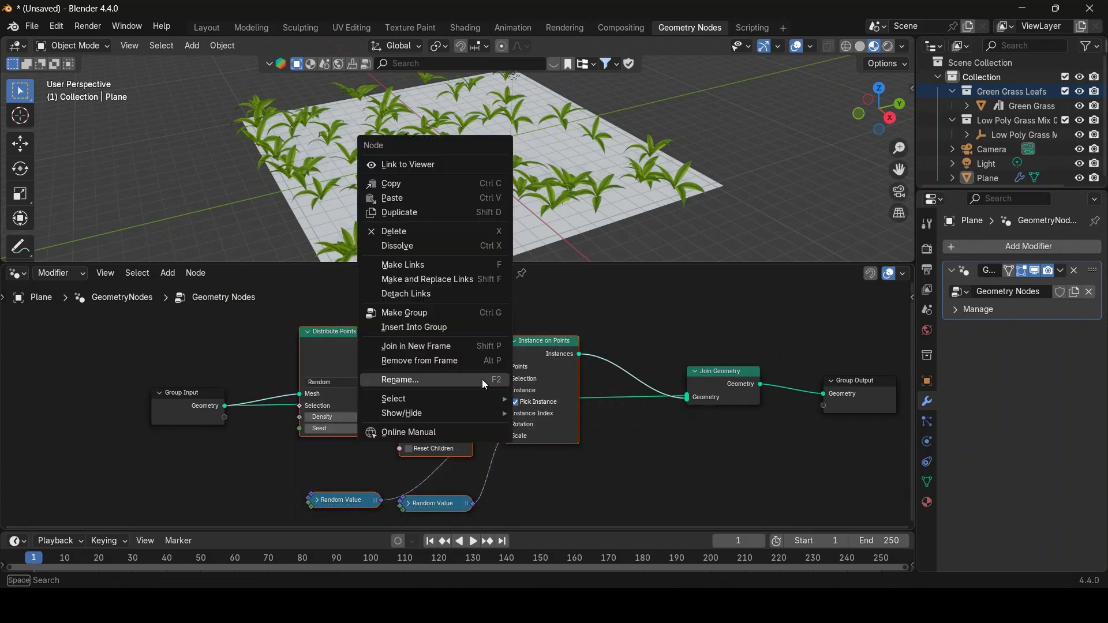
{"action": "left_click", "coordinate": [409, 361]}
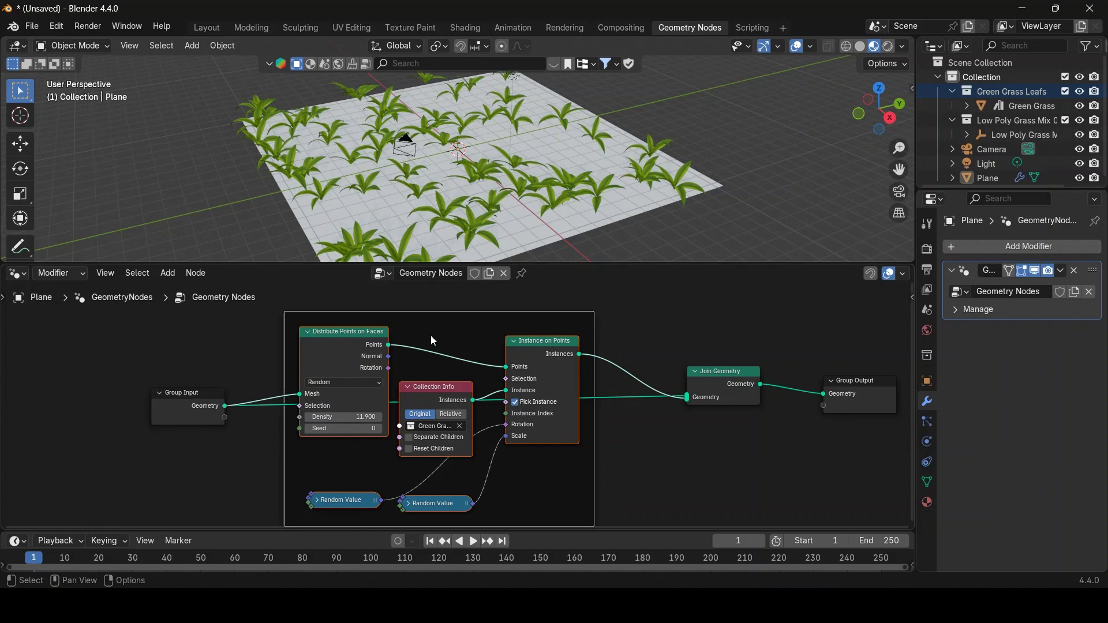
{"action": "right_click", "coordinate": [434, 341]}
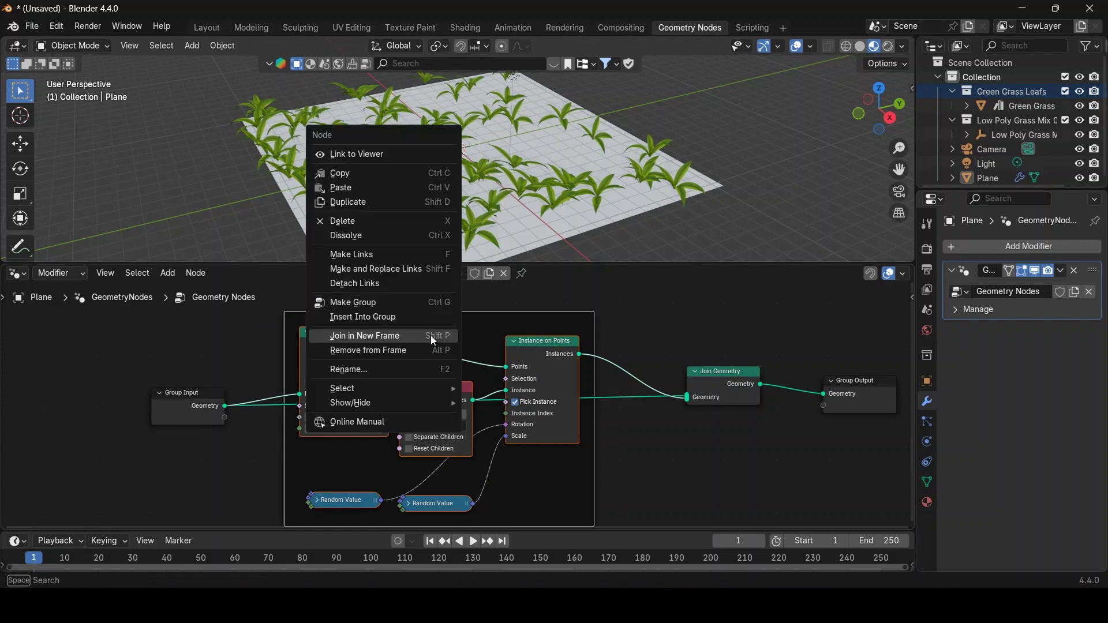
{"action": "left_click", "coordinate": [368, 371]}
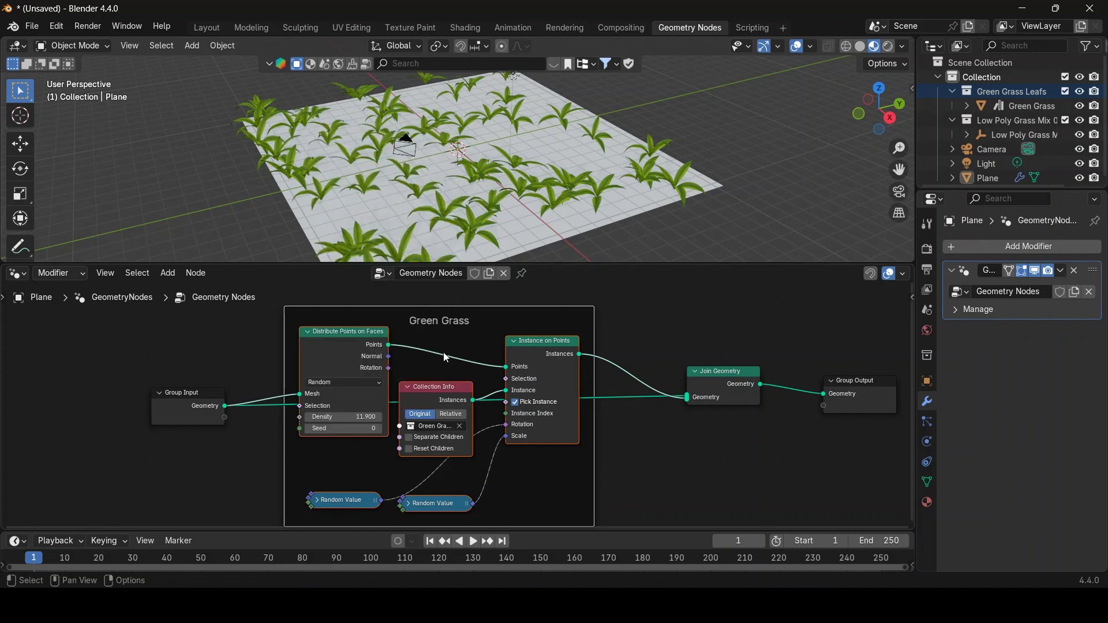
Move the Green Grass frame above the link between Group Input and Join Geometry
{"action": "scroll", "coordinate": [497, 332], "scroll_direction": "down", "scroll_amount": 2}
{"action": "left_click_drag", "start_coordinate": [536, 328], "coordinate": [378, 463]}
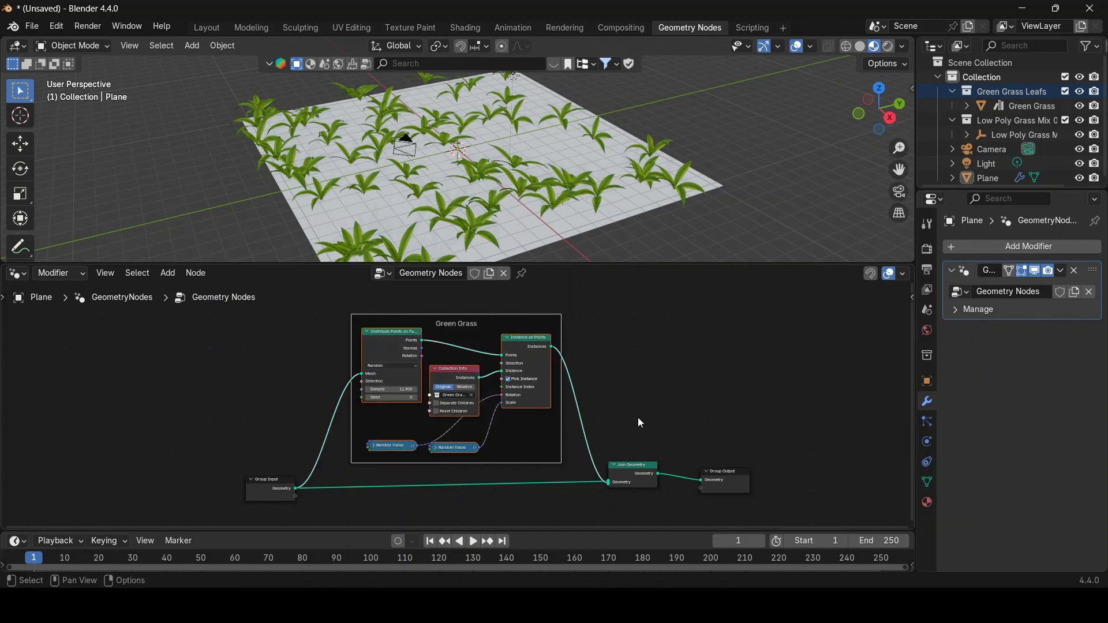
{"action": "middle_click_drag", "start_coordinate": [637, 417], "coordinate": [641, 500]}
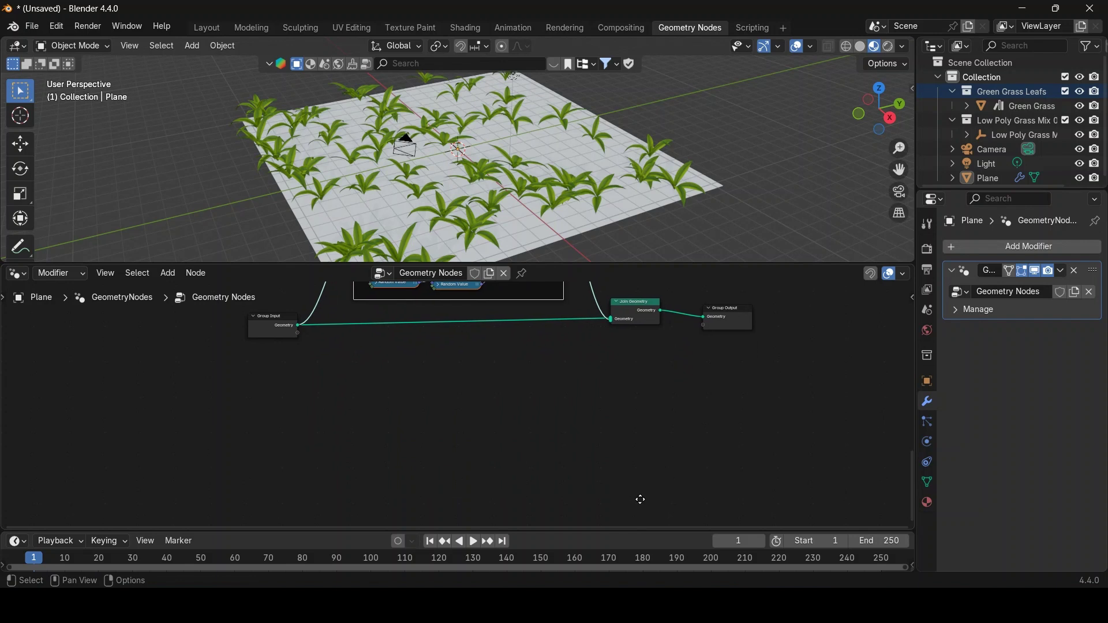
Duplicate the Green Grass frame with its nodes and place the copy below the Group Input to Join Geometry link
{"action": "left_click", "coordinate": [472, 454]}
{"action": "key", "text": "ctrl+z"}
{"action": "middle_click_drag", "start_coordinate": [435, 428], "coordinate": [438, 310]}
{"action": "key", "text": "shift+d"}
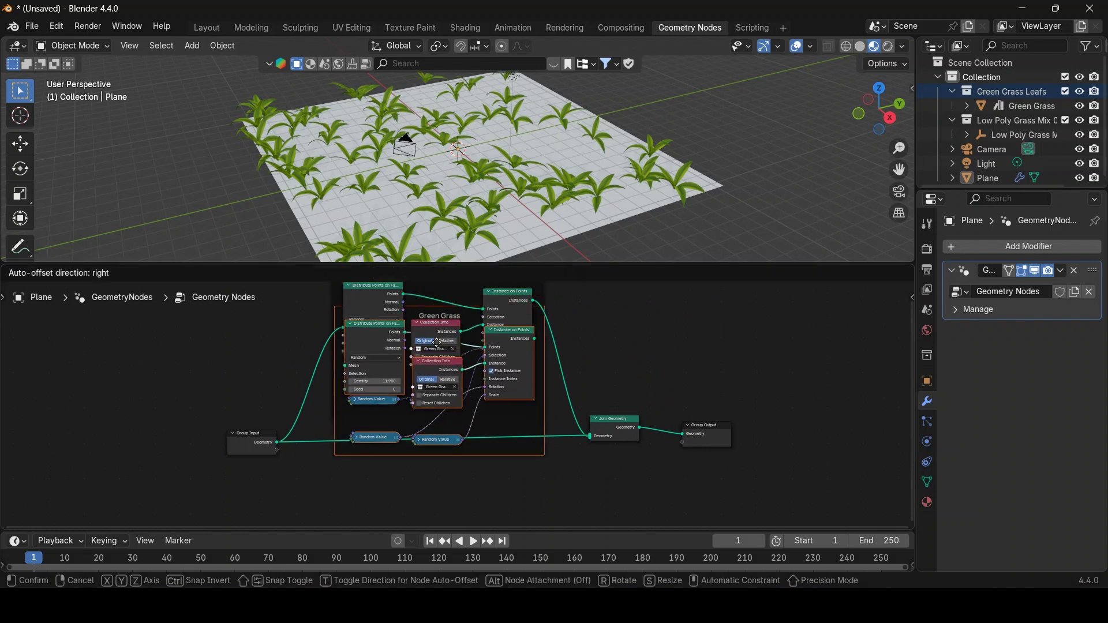
{"action": "left_click", "coordinate": [435, 484]}
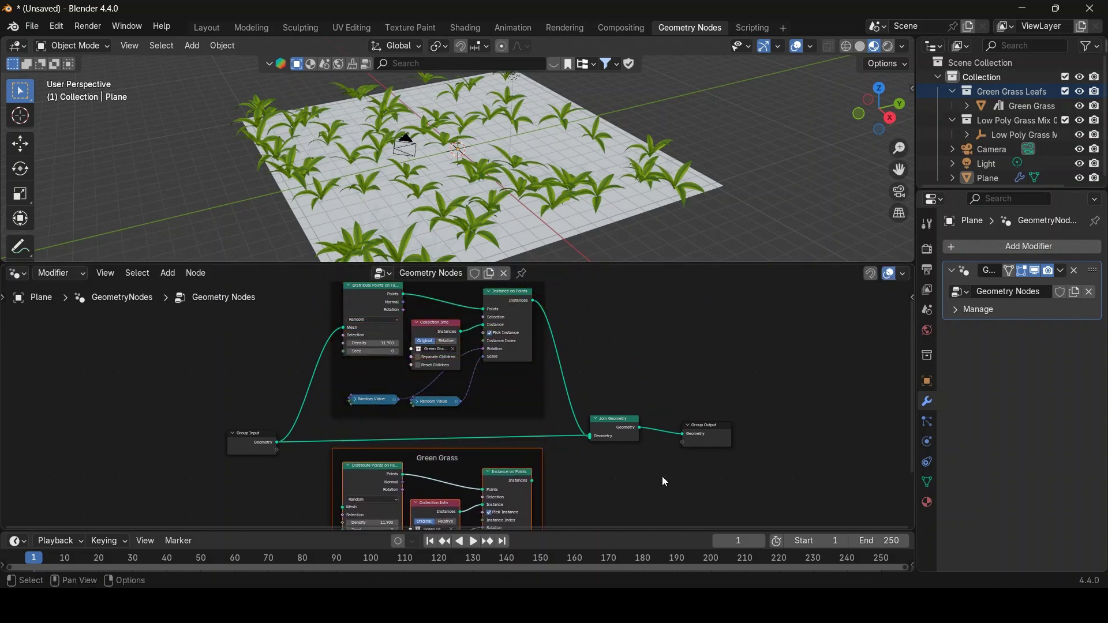
{"action": "middle_click_drag", "start_coordinate": [663, 485], "coordinate": [689, 331]}
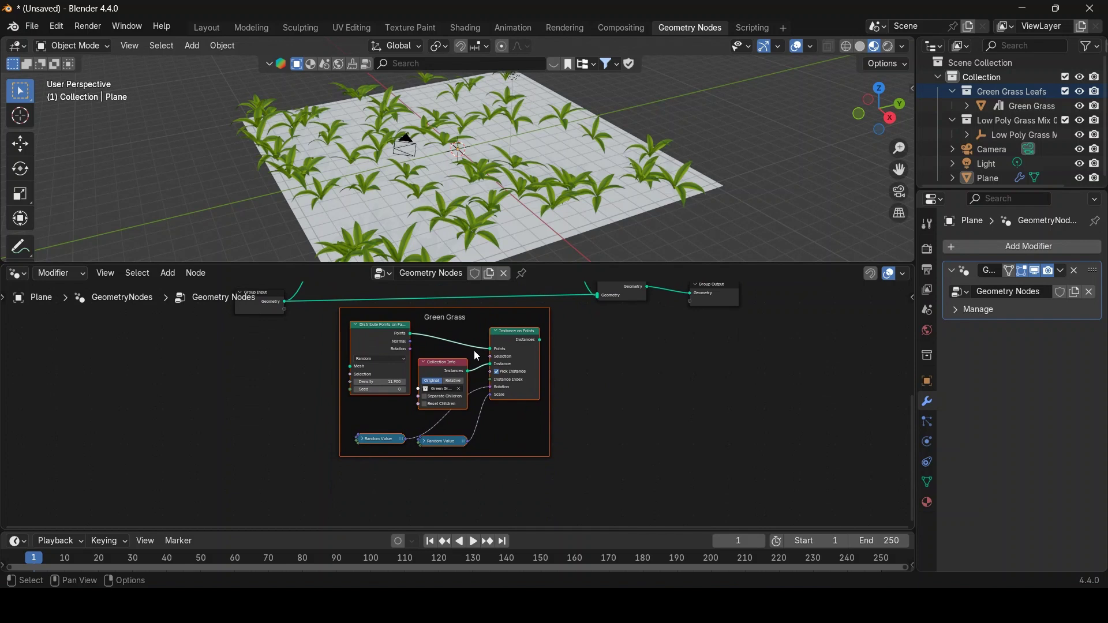
Rename the duplicated frame as Low Poly Grass Mix
{"action": "left_click", "coordinate": [436, 316]}
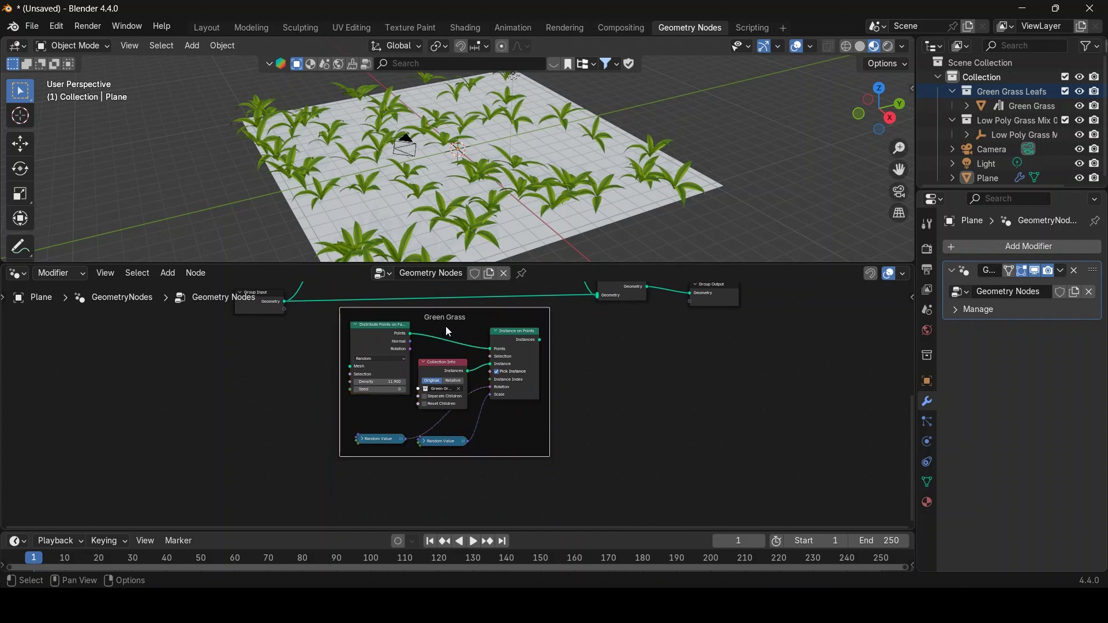
{"action": "right_click", "coordinate": [421, 335]}
{"action": "left_click", "coordinate": [414, 329]}
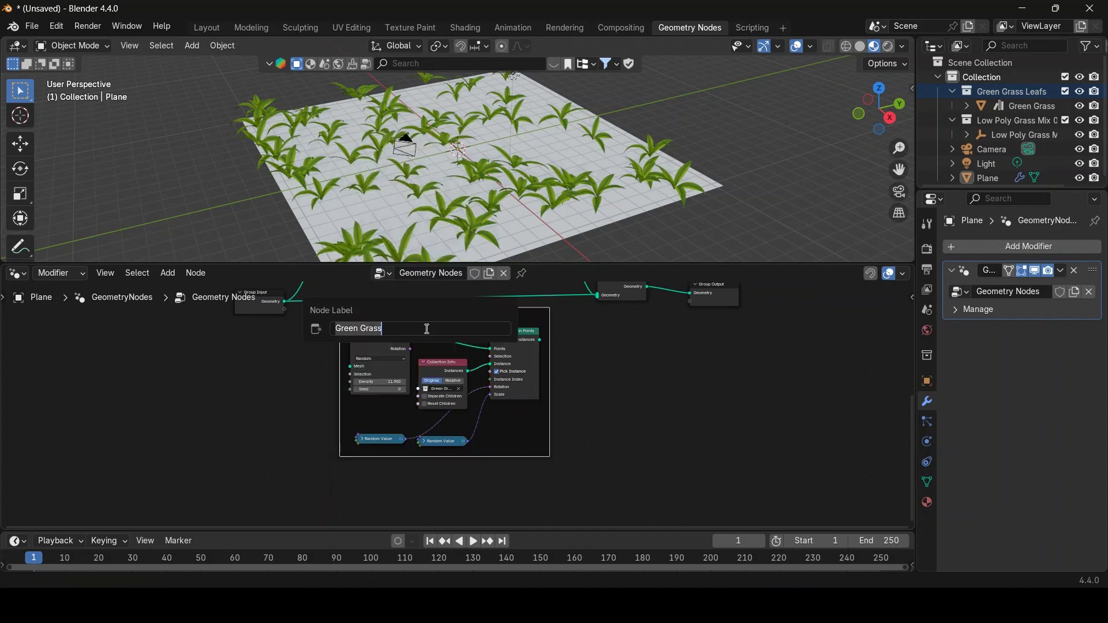
{"action": "type", "text": "Low Poly Grass Mix"}
{"action": "key", "text": "Return"}
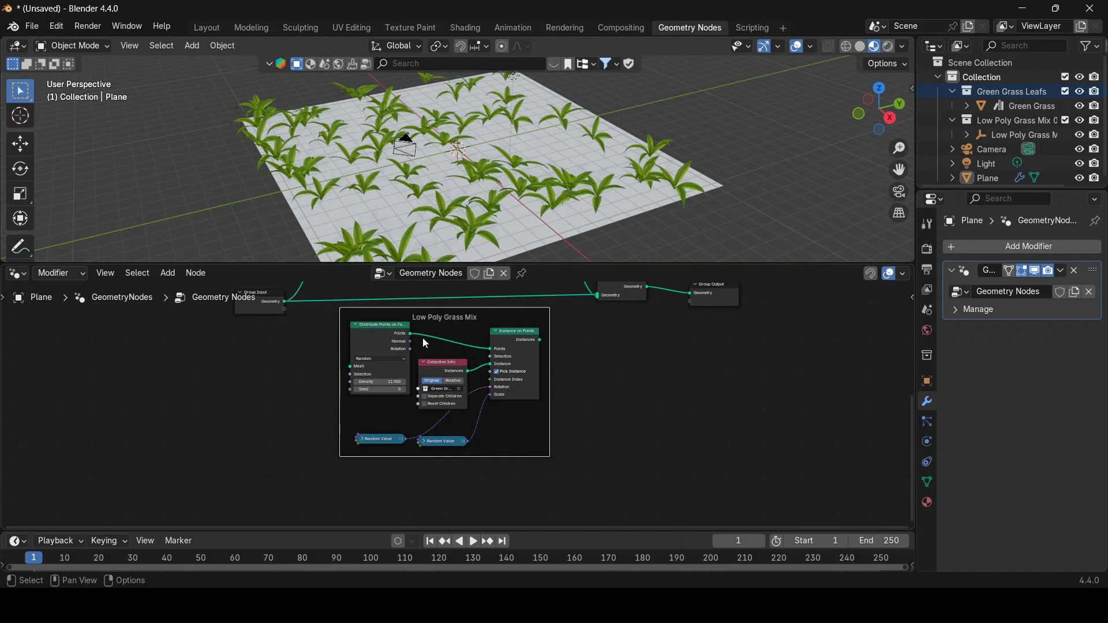
Replace the duplicated frame's Collection Info with the Low Poly Grass Mix collection, feed it into Instance, and set the distribution seed to 10
{"action": "key", "text": "x"}
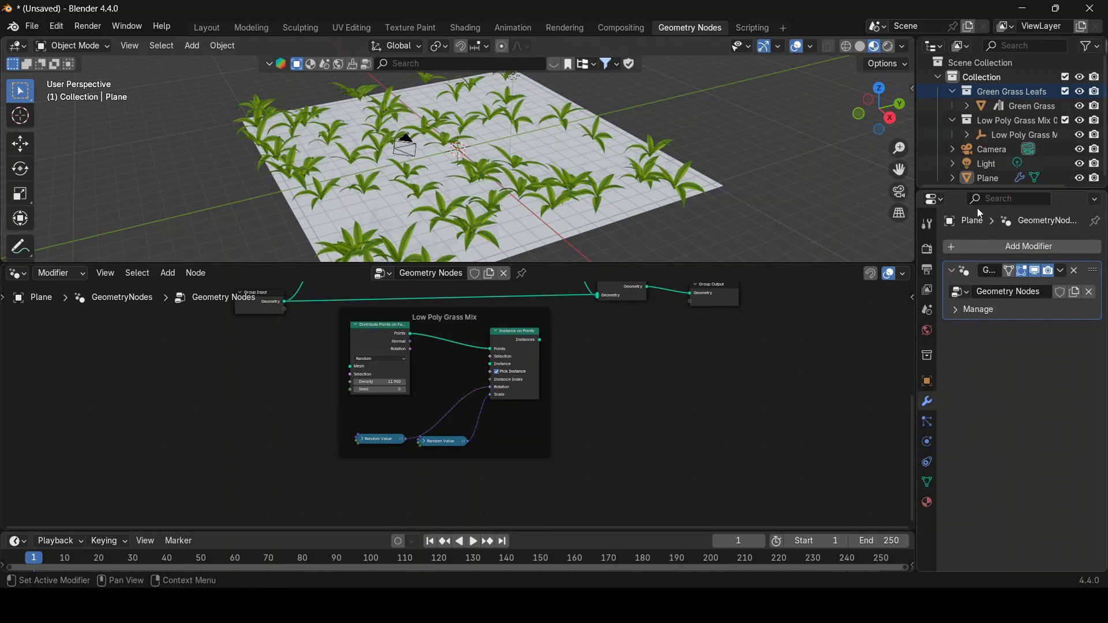
{"action": "left_click_drag", "start_coordinate": [1006, 120], "coordinate": [450, 360]}
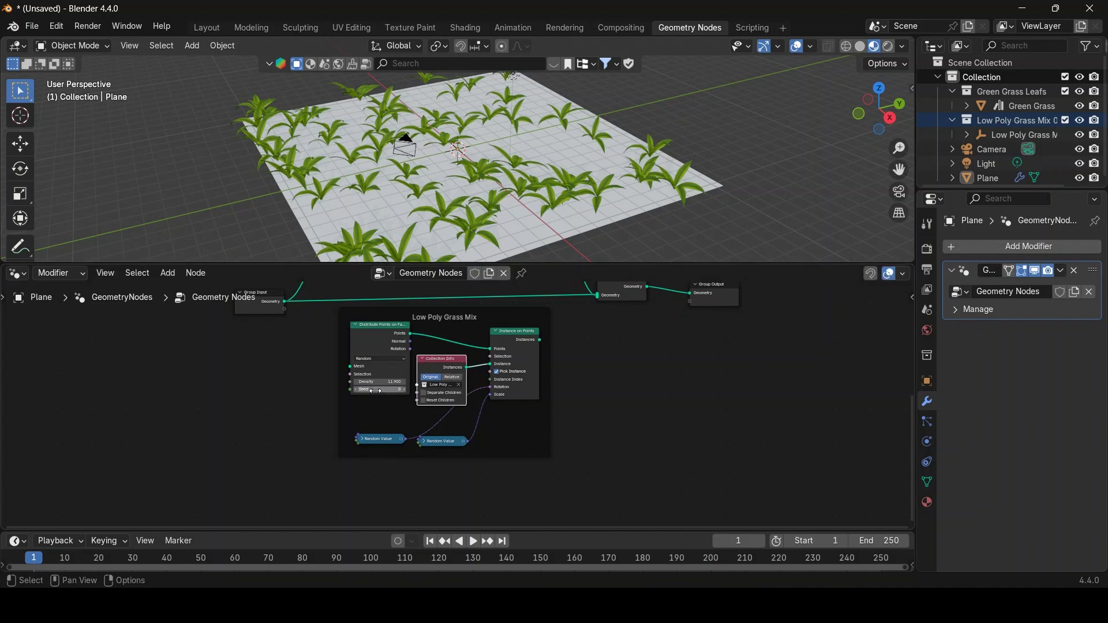
{"action": "left_click_drag", "start_coordinate": [375, 391], "coordinate": [374, 392]}
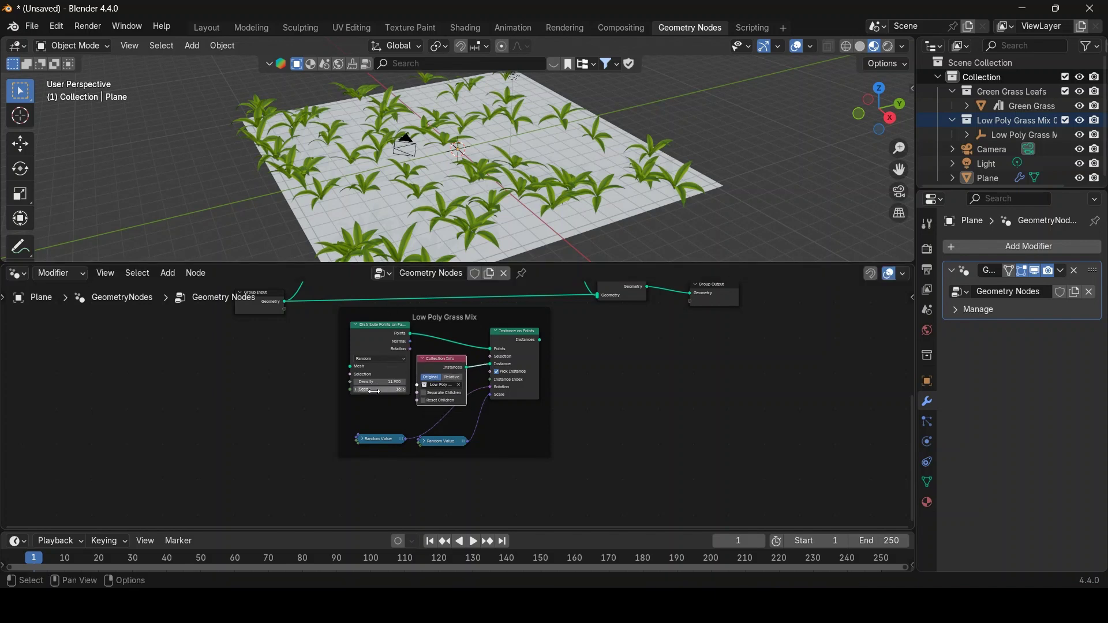
Try higher maximum values on all three axes of the scale Random Value node in the Low Poly Grass Mix frame
{"action": "left_click", "coordinate": [424, 440]}
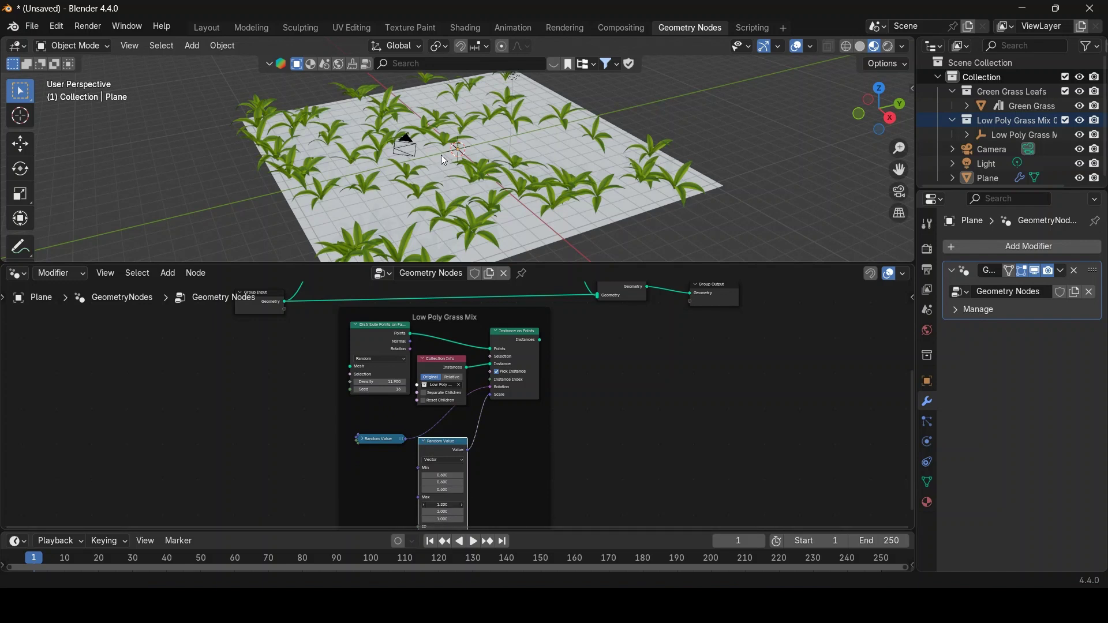
{"action": "mouse_move", "coordinate": [437, 513]}
{"action": "left_mouse_down"}
{"action": "mouse_move", "coordinate": [460, 513]}
{"action": "mouse_move", "coordinate": [440, 521]}
{"action": "left_mouse_up"}
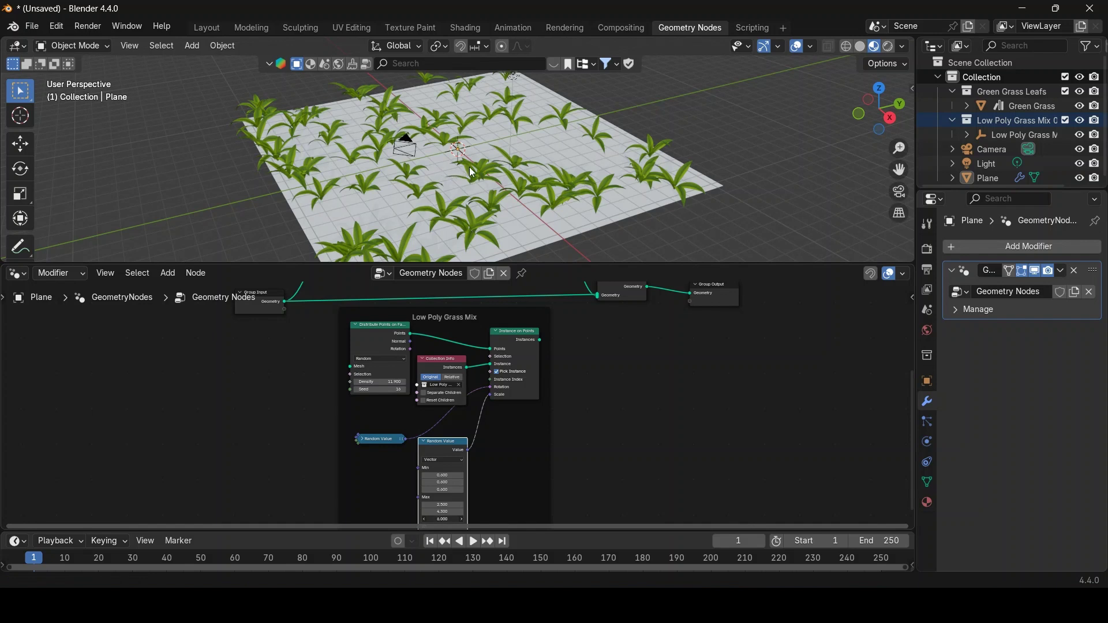
{"action": "left_click_drag", "start_coordinate": [510, 167], "coordinate": [517, 167]}
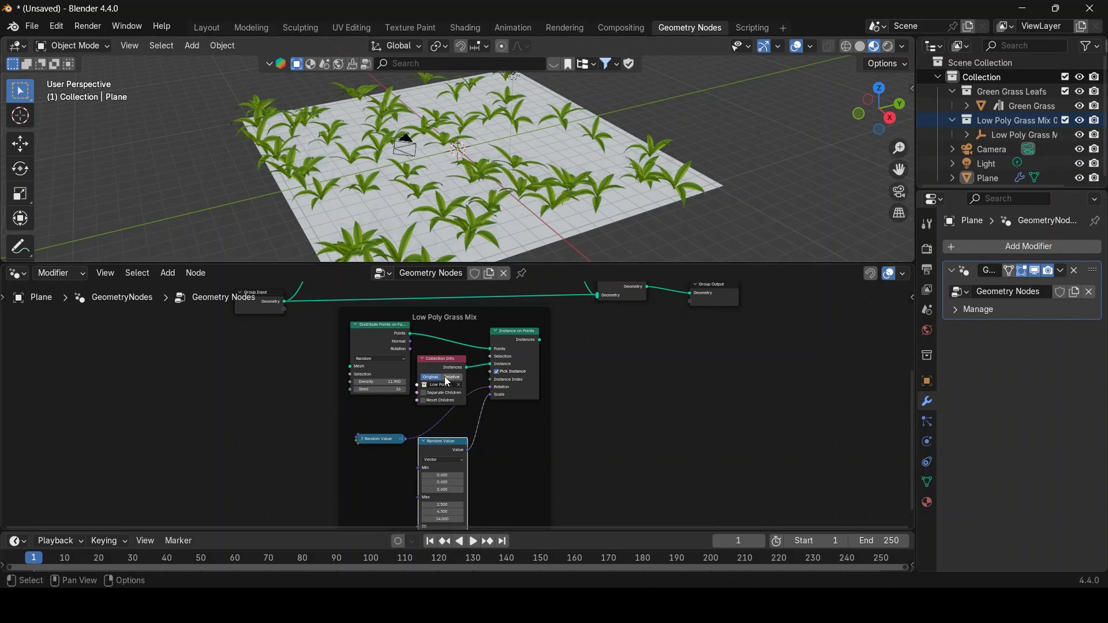
Connect Group Input geometry to the Mesh input of the Low Poly Grass Mix frame's distribution, and its Instances output to Join Geometry
{"action": "middle_click_drag", "start_coordinate": [260, 364], "coordinate": [248, 407]}
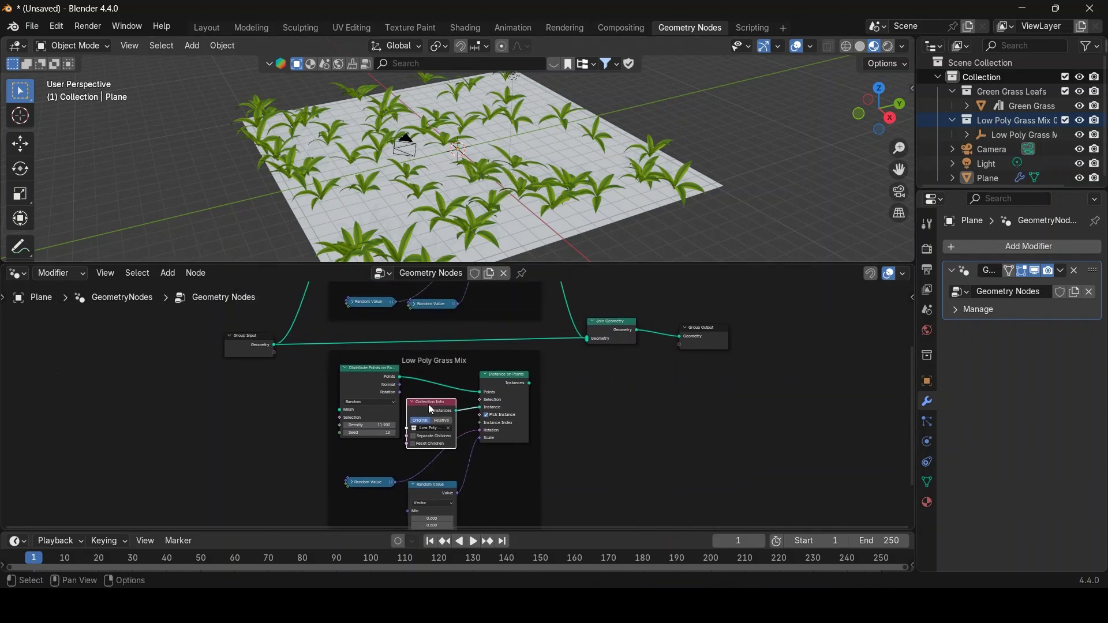
{"action": "left_click_drag", "start_coordinate": [274, 345], "coordinate": [340, 410]}
{"action": "left_click_drag", "start_coordinate": [530, 383], "coordinate": [583, 345]}
{"action": "scroll", "coordinate": [650, 221], "scroll_direction": "down", "scroll_amount": 4}
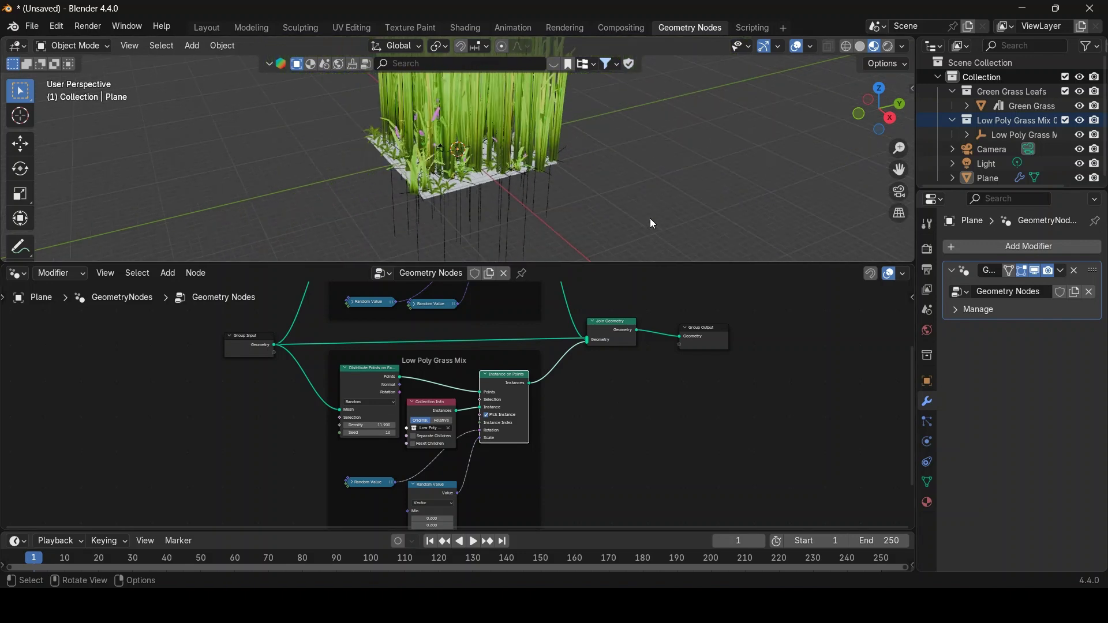
{"action": "scroll", "coordinate": [650, 224], "scroll_direction": "up", "scroll_amount": 7}
{"action": "scroll", "coordinate": [650, 223], "scroll_direction": "down", "scroll_amount": 3}
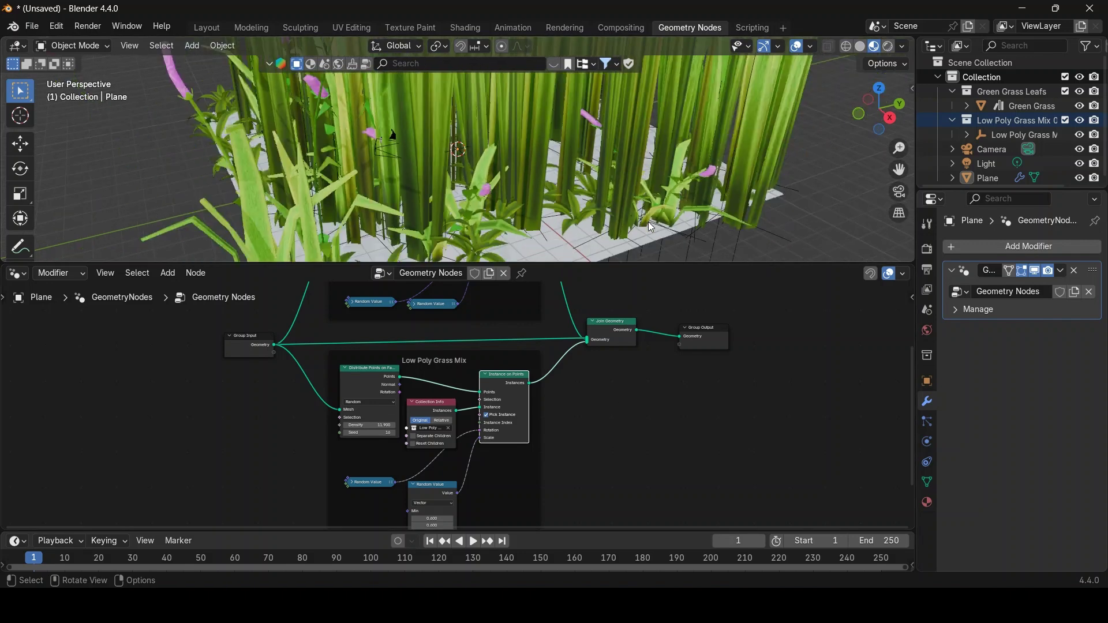
Set all three maximum values of the Low Poly Grass Mix scale Random Value node to 1
{"action": "middle_click_drag", "start_coordinate": [536, 467], "coordinate": [539, 408]}
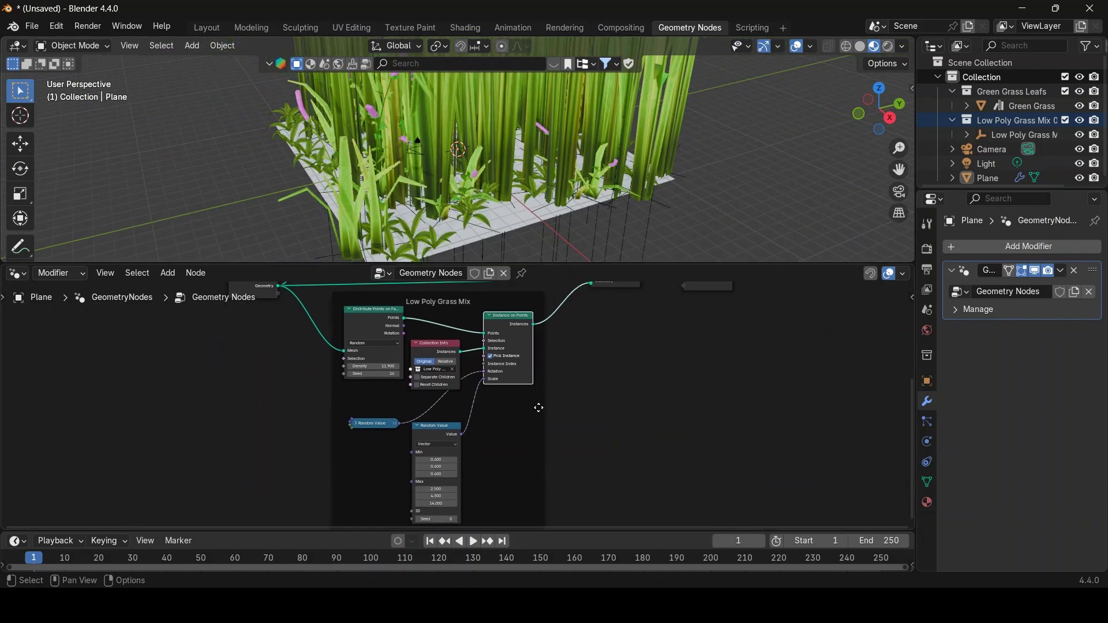
{"action": "left_click", "coordinate": [444, 504]}
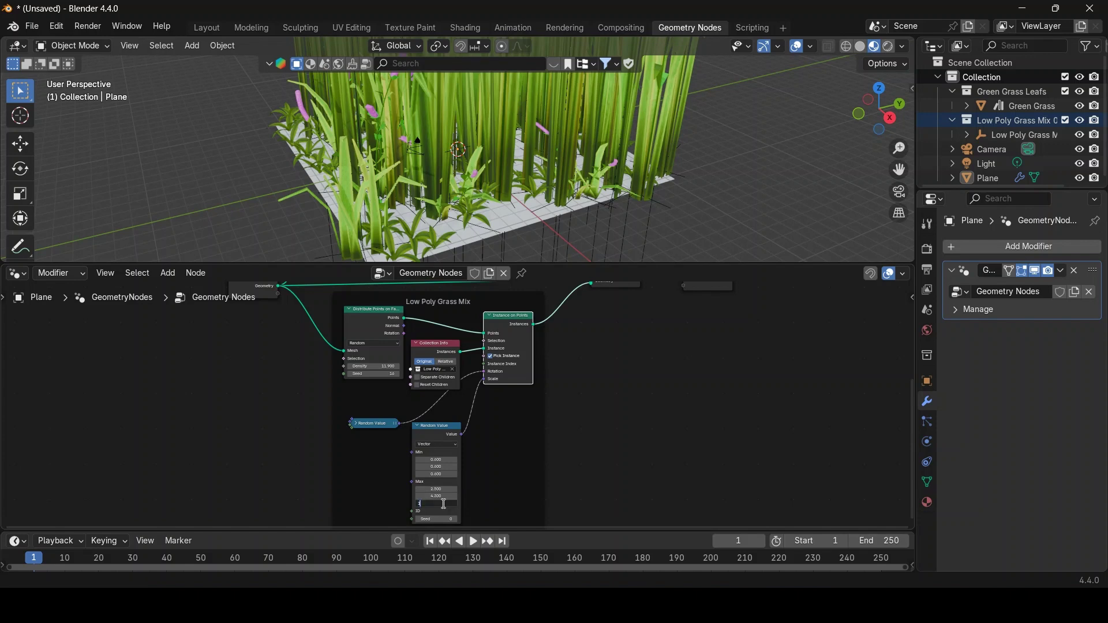
{"action": "type", "text": "1"}
{"action": "key", "text": "Return"}
{"action": "left_click", "coordinate": [439, 496]}
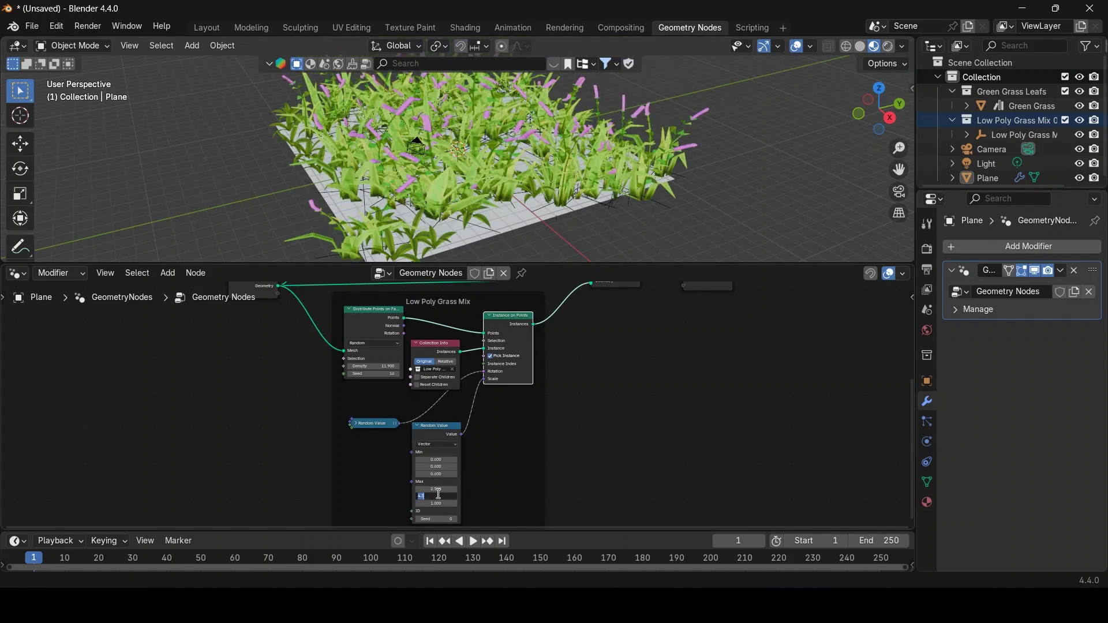
{"action": "type", "text": "1"}
{"action": "key", "text": "Return"}
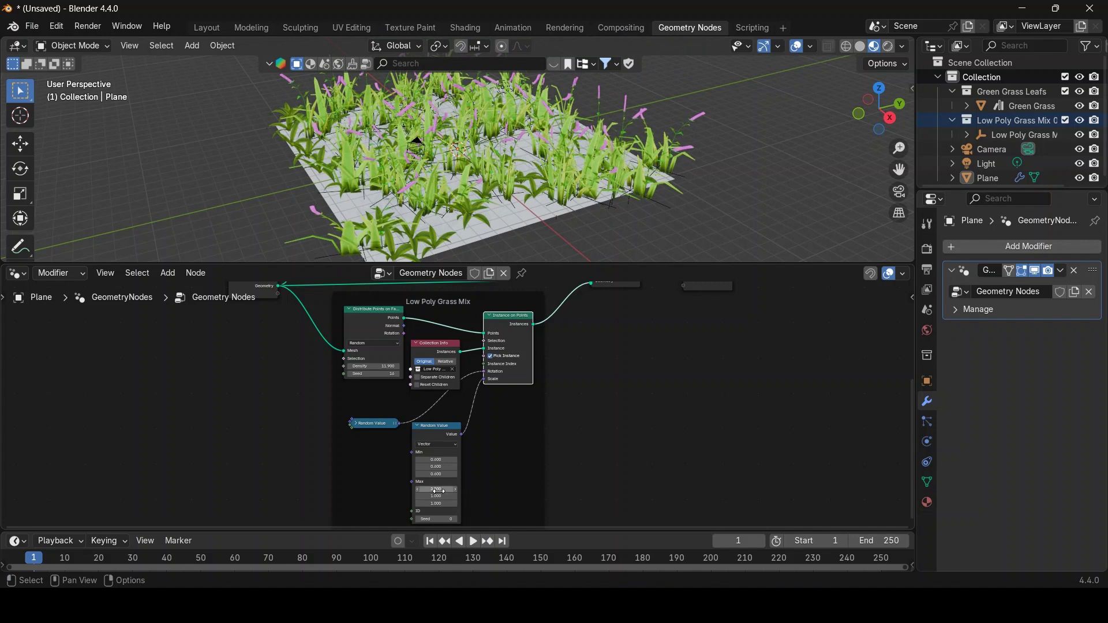
{"action": "left_click", "coordinate": [440, 490]}
{"action": "type", "text": "1"}
{"action": "key", "text": "Return"}
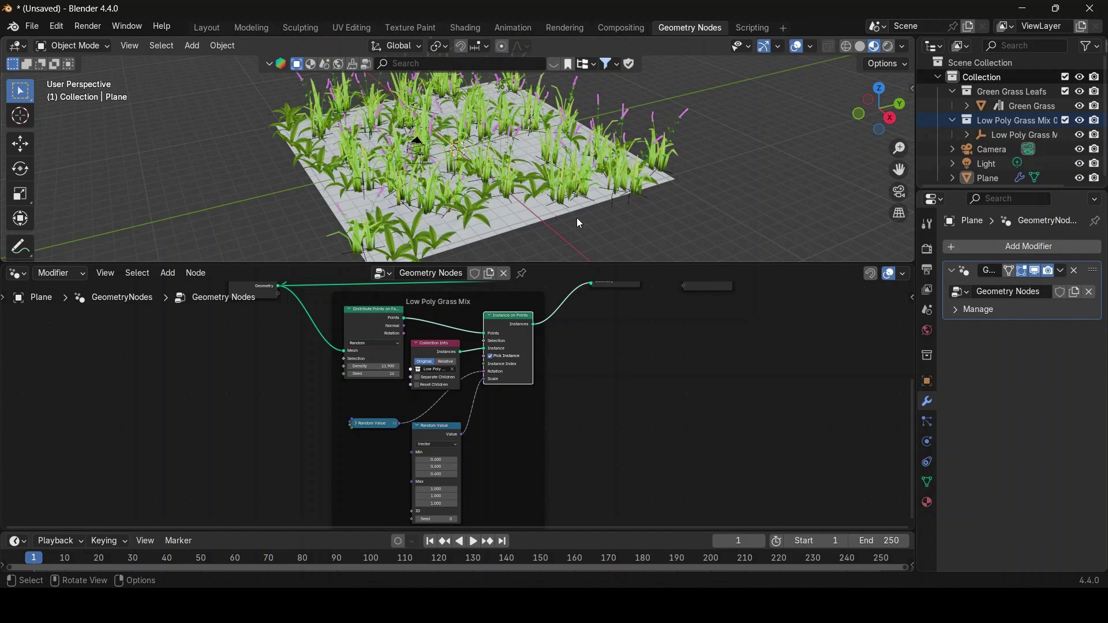
Raise the point distribution density of the Low Poly Grass Mix frame to about 20
{"action": "middle_click_drag", "start_coordinate": [576, 218], "coordinate": [570, 226]}
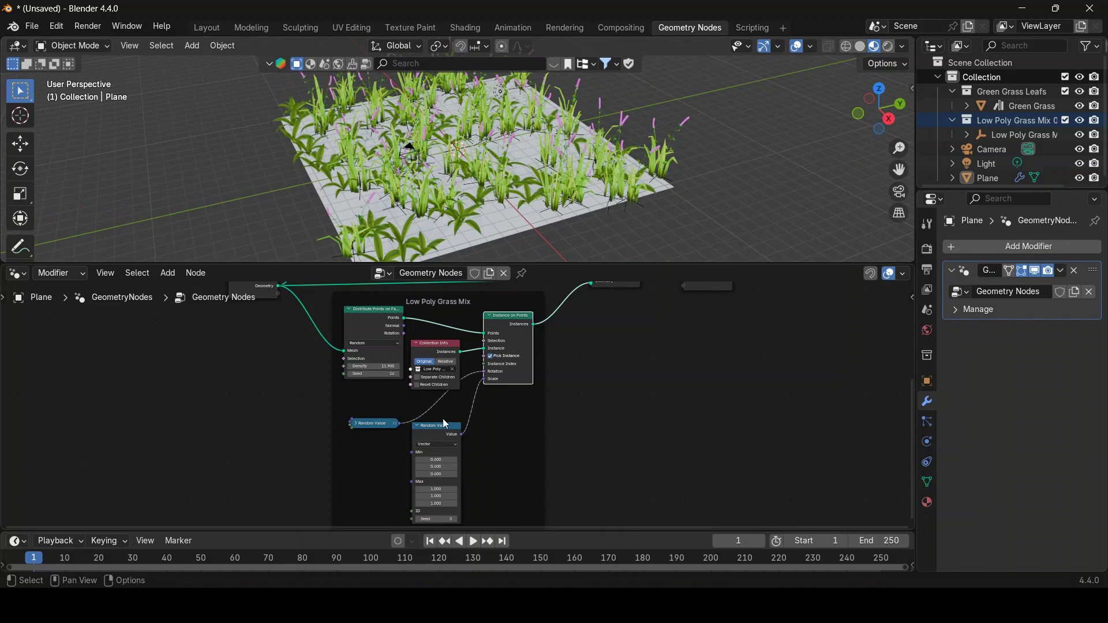
{"action": "mouse_move", "coordinate": [374, 368]}
{"action": "left_mouse_down"}
{"action": "mouse_move", "coordinate": [467, 366]}
{"action": "mouse_move", "coordinate": [321, 373]}
{"action": "mouse_move", "coordinate": [442, 365]}
{"action": "mouse_move", "coordinate": [369, 369]}
{"action": "left_mouse_up"}
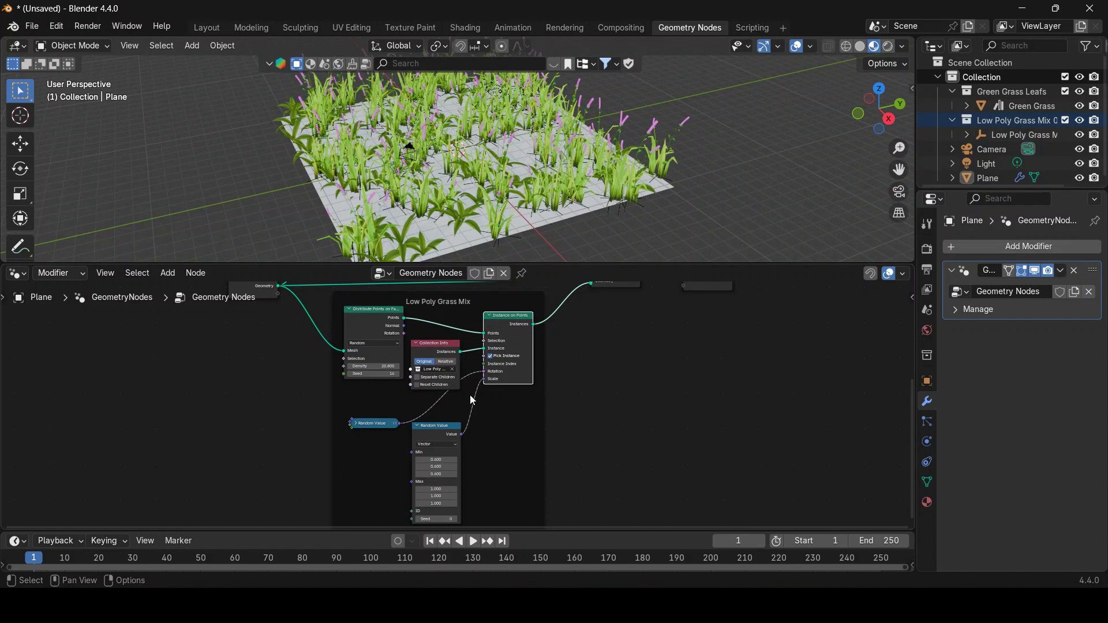
{"action": "middle_click_drag", "start_coordinate": [588, 411], "coordinate": [601, 363]}
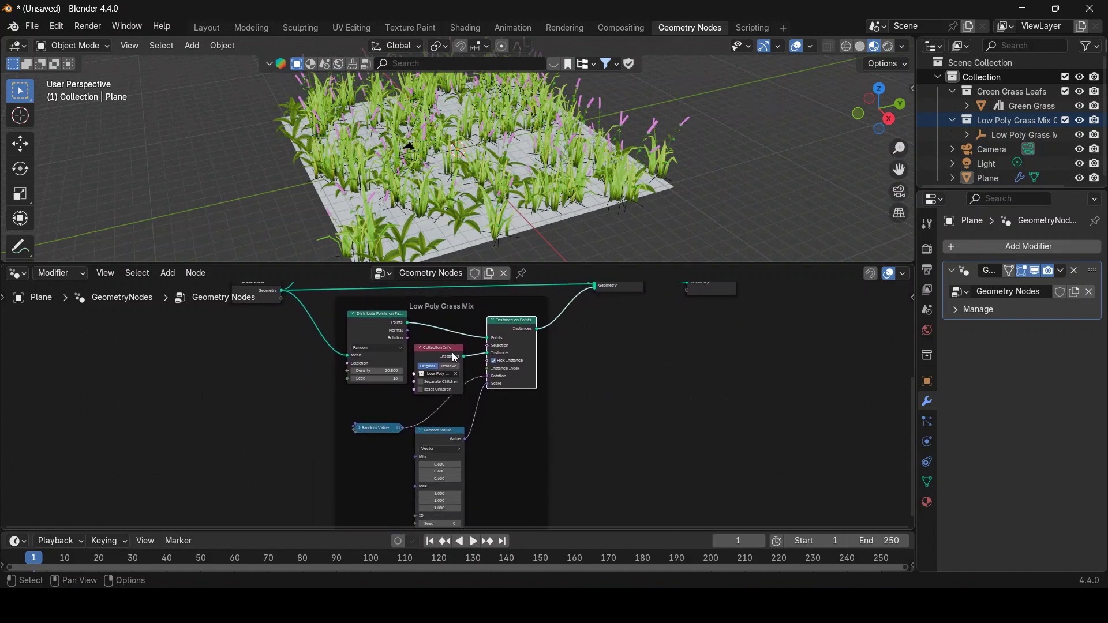
Collapse the Low Poly Grass Mix scale Random Value node and move the Group Input node farther left of the frames
{"action": "left_click", "coordinate": [421, 429]}
{"action": "middle_click_drag", "start_coordinate": [548, 416], "coordinate": [554, 477]}
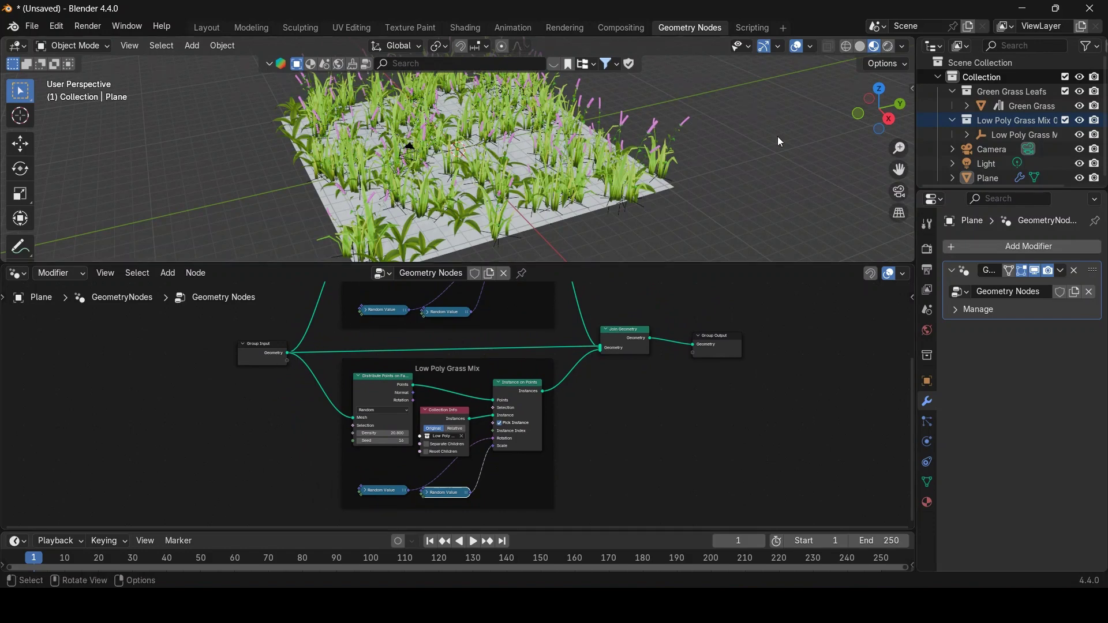
{"action": "middle_click_drag", "start_coordinate": [729, 151], "coordinate": [759, 151]}
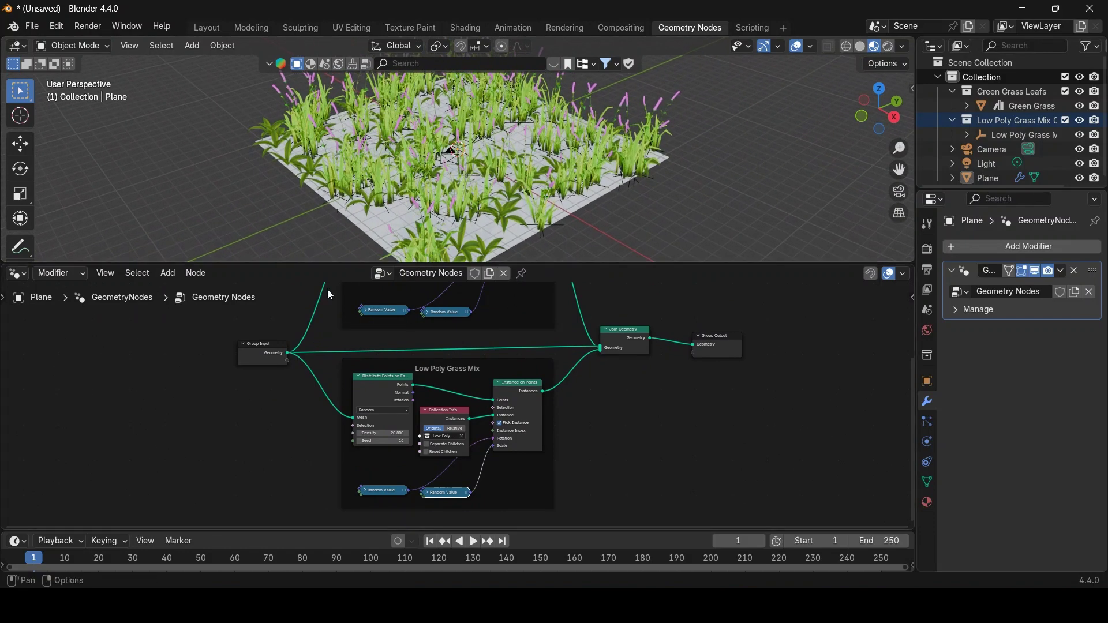
{"action": "left_click_drag", "start_coordinate": [255, 343], "coordinate": [58, 340]}
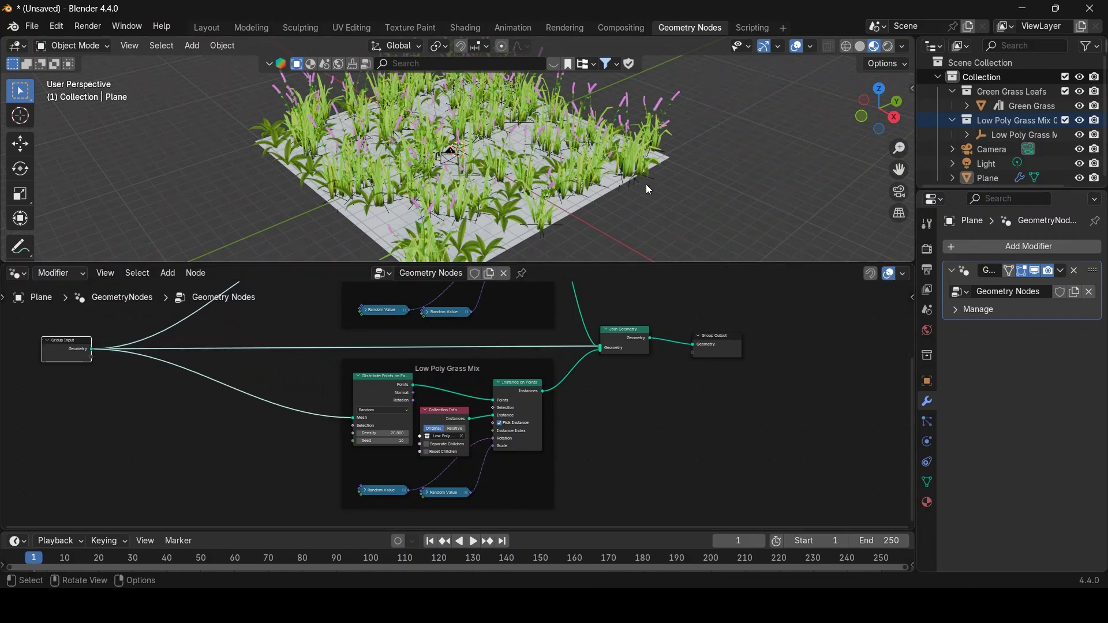
{"action": "scroll", "coordinate": [646, 184], "scroll_direction": "down", "scroll_amount": 1}
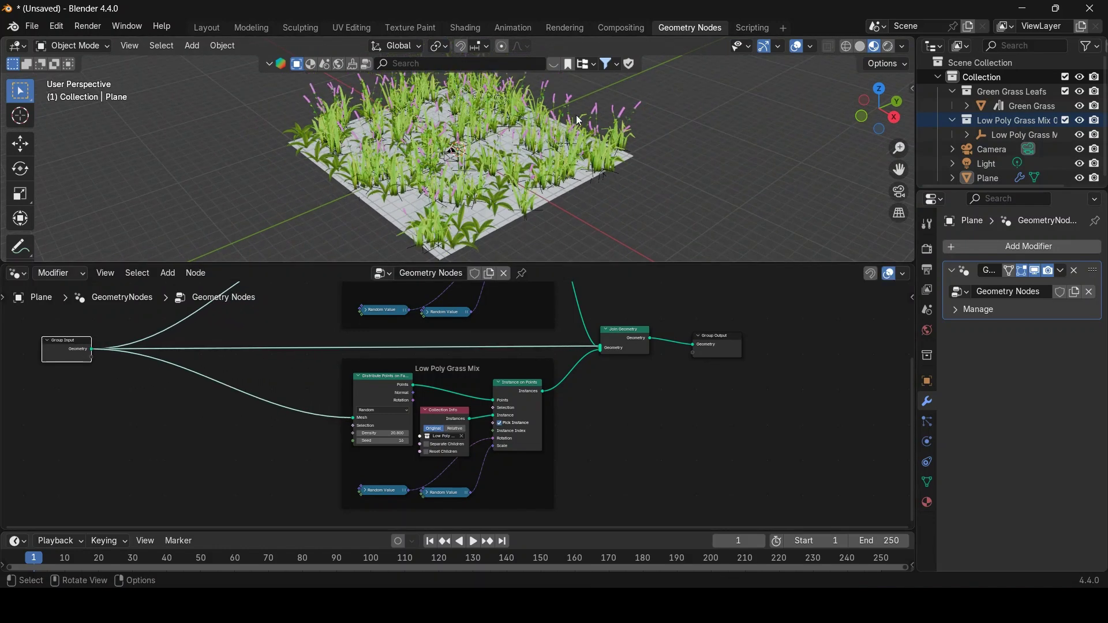
In the Layout workspace, switch the plane to Weight Paint and paint a large central patch with weight 1.000 as seen from above
{"action": "left_click", "coordinate": [210, 29]}
{"action": "middle_click_drag", "start_coordinate": [379, 248], "coordinate": [507, 338]}
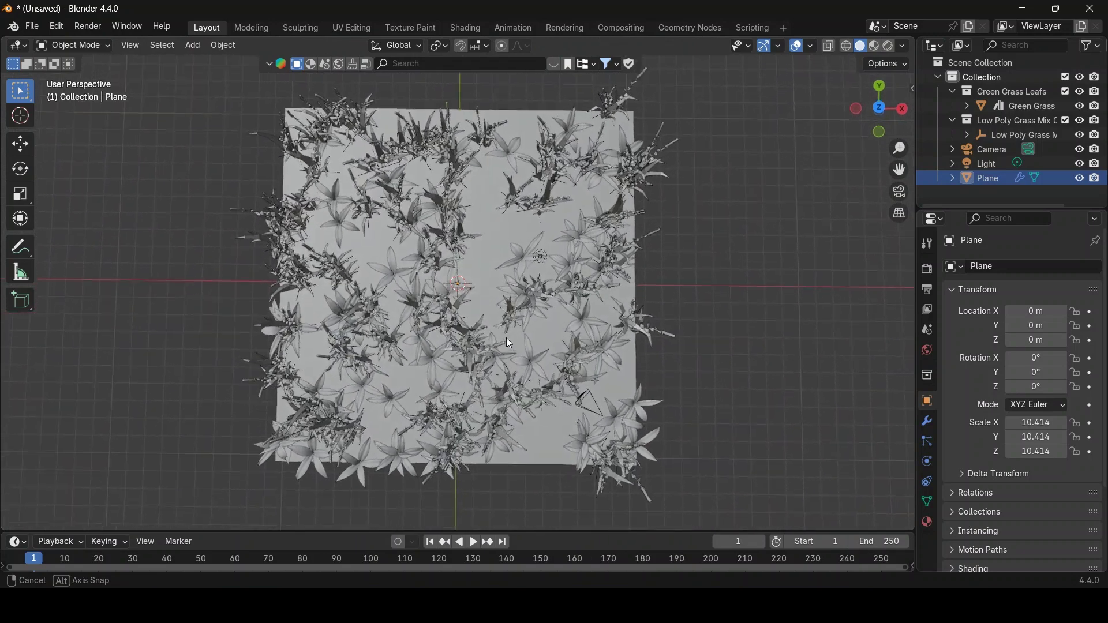
{"action": "left_click", "coordinate": [89, 45]}
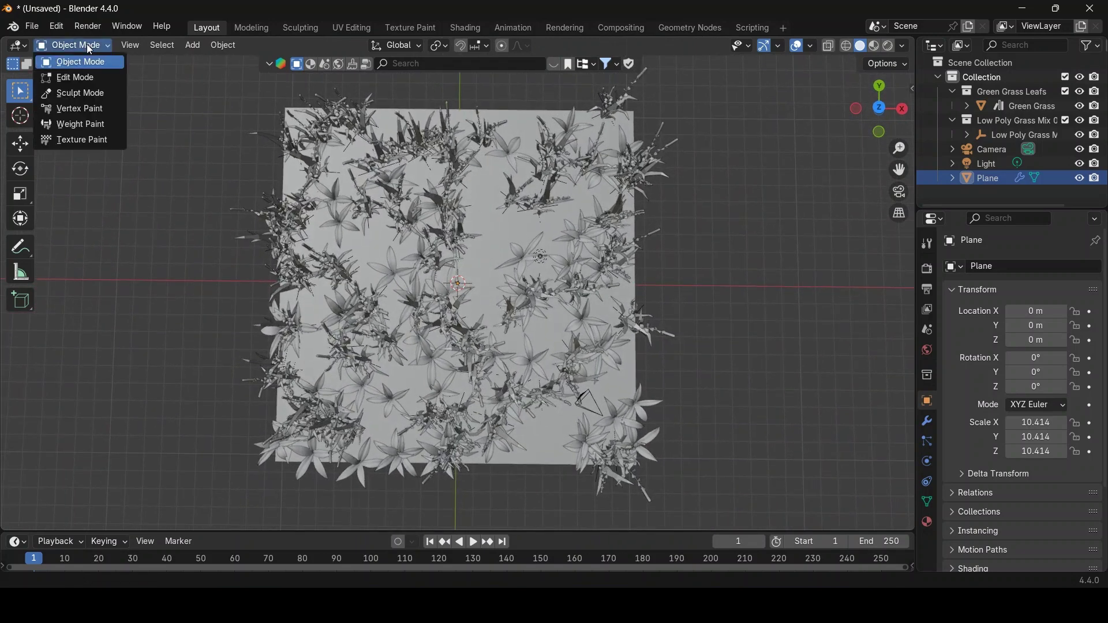
{"action": "left_click", "coordinate": [92, 124]}
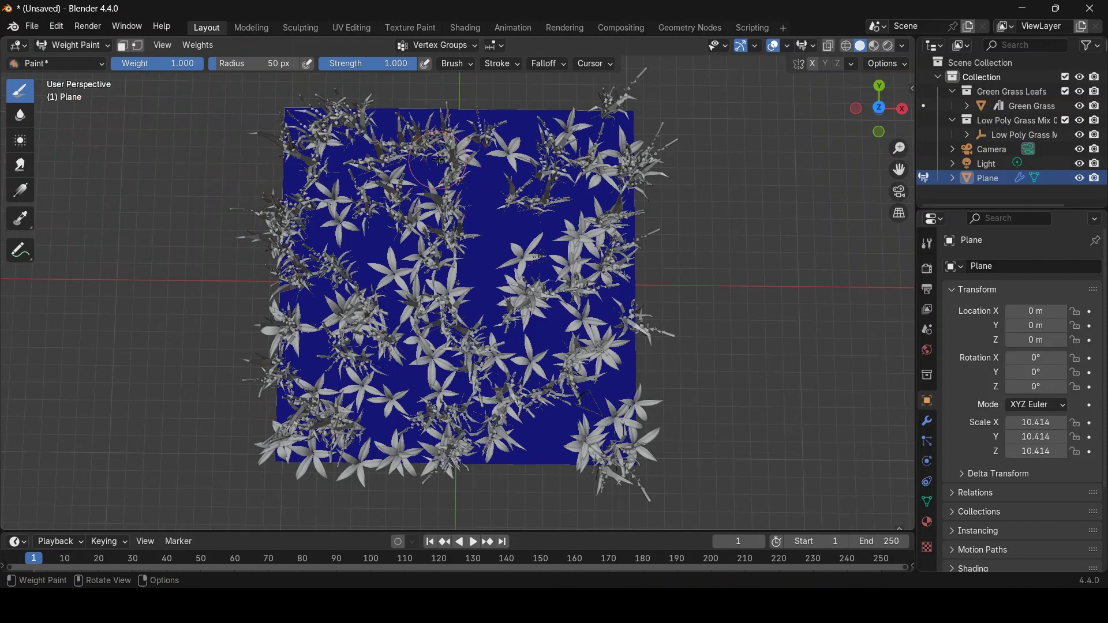
{"action": "mouse_move", "coordinate": [439, 160]}
{"action": "left_mouse_down"}
{"action": "mouse_move", "coordinate": [404, 248]}
{"action": "mouse_move", "coordinate": [456, 381]}
{"action": "mouse_move", "coordinate": [543, 272]}
{"action": "mouse_move", "coordinate": [478, 173]}
{"action": "mouse_move", "coordinate": [366, 243]}
{"action": "mouse_move", "coordinate": [482, 370]}
{"action": "mouse_move", "coordinate": [436, 271]}
{"action": "mouse_move", "coordinate": [448, 312]}
{"action": "mouse_move", "coordinate": [473, 191]}
{"action": "mouse_move", "coordinate": [378, 311]}
{"action": "mouse_move", "coordinate": [399, 231]}
{"action": "mouse_move", "coordinate": [512, 322]}
{"action": "mouse_move", "coordinate": [488, 248]}
{"action": "mouse_move", "coordinate": [470, 329]}
{"action": "mouse_move", "coordinate": [456, 271]}
{"action": "mouse_move", "coordinate": [410, 233]}
{"action": "mouse_move", "coordinate": [427, 286]}
{"action": "mouse_move", "coordinate": [508, 280]}
{"action": "mouse_move", "coordinate": [506, 248]}
{"action": "mouse_move", "coordinate": [409, 264]}
{"action": "mouse_move", "coordinate": [407, 343]}
{"action": "mouse_move", "coordinate": [398, 248]}
{"action": "mouse_move", "coordinate": [500, 213]}
{"action": "mouse_move", "coordinate": [412, 178]}
{"action": "mouse_move", "coordinate": [361, 240]}
{"action": "mouse_move", "coordinate": [401, 220]}
{"action": "mouse_move", "coordinate": [523, 251]}
{"action": "mouse_move", "coordinate": [468, 363]}
{"action": "left_mouse_up"}
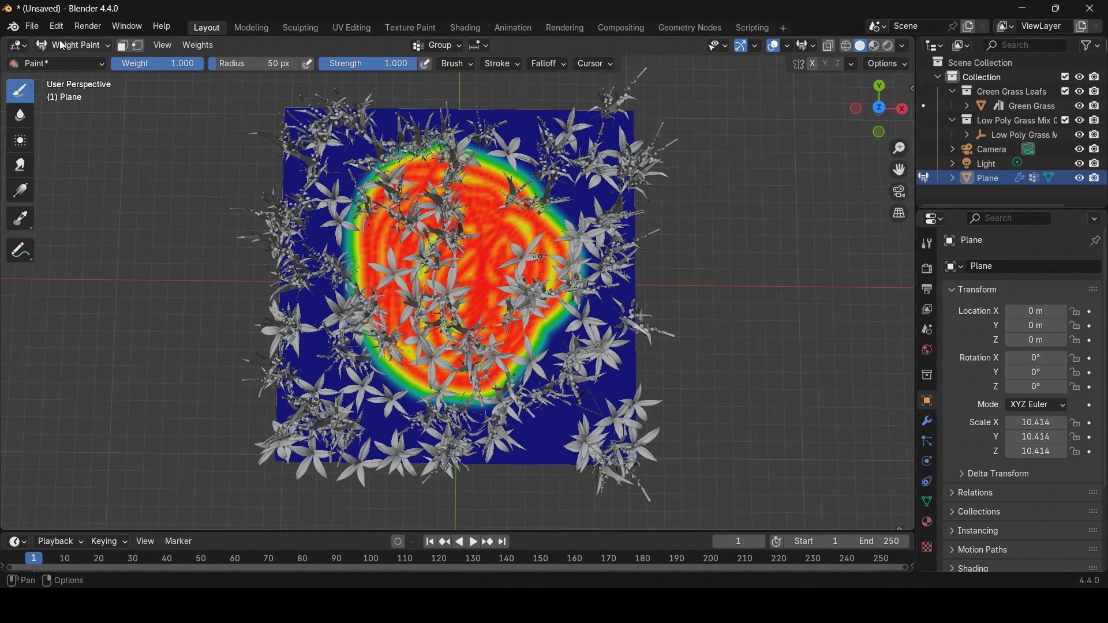
Rename the plane's painted vertex group LowPolyGrass and return to Object Mode
{"action": "left_click", "coordinate": [928, 502]}
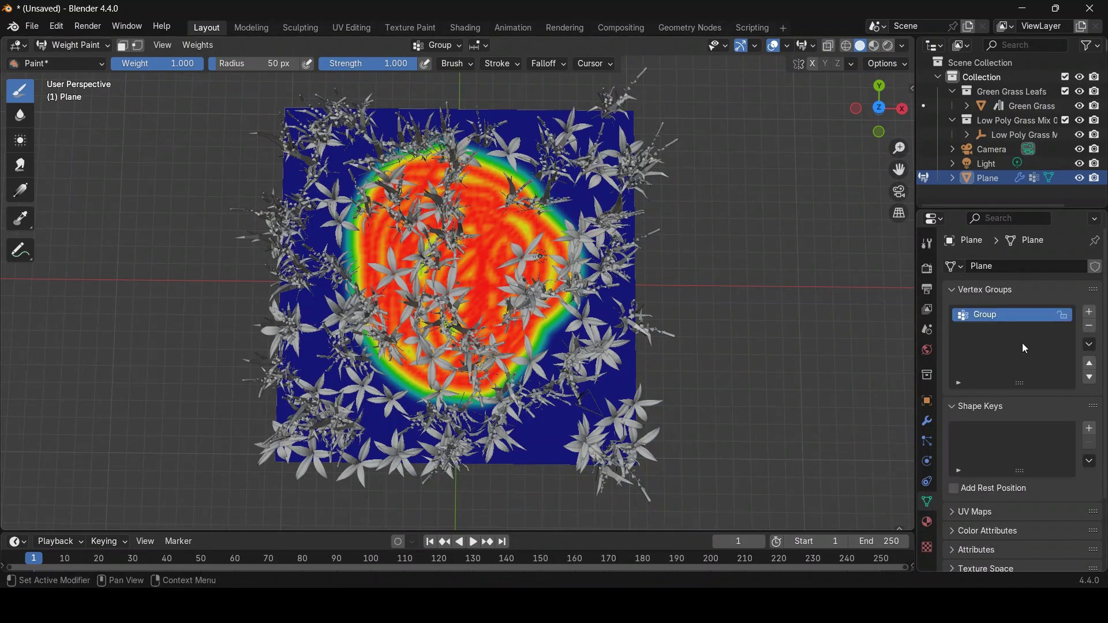
{"action": "double_click", "coordinate": [994, 317]}
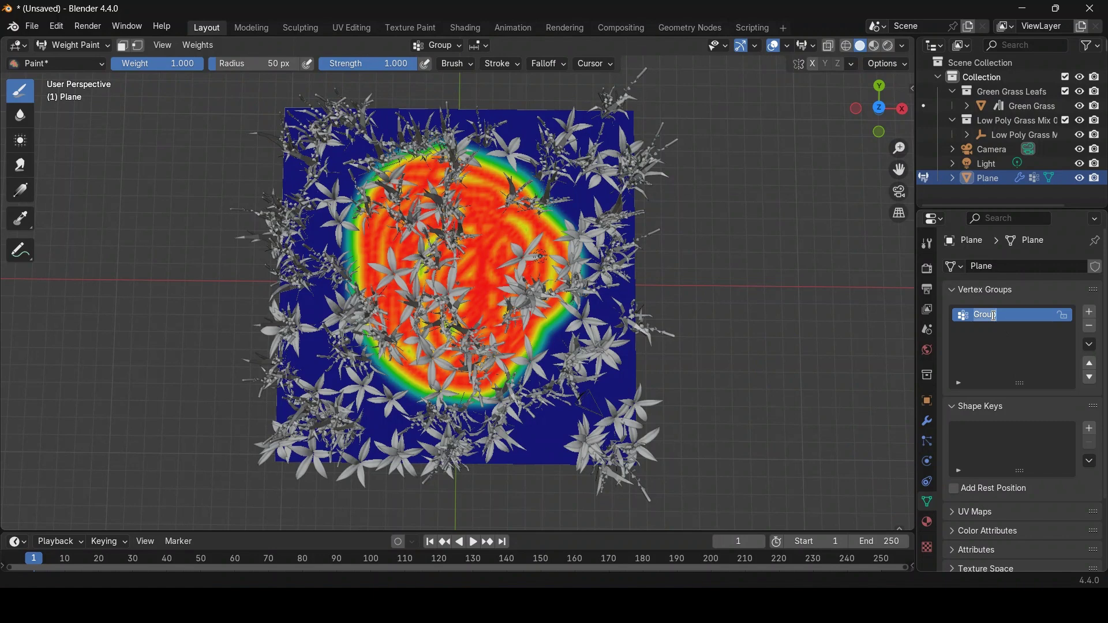
{"action": "type", "text": "Lo"}
{"action": "type", "text": "wPolyGrass"}
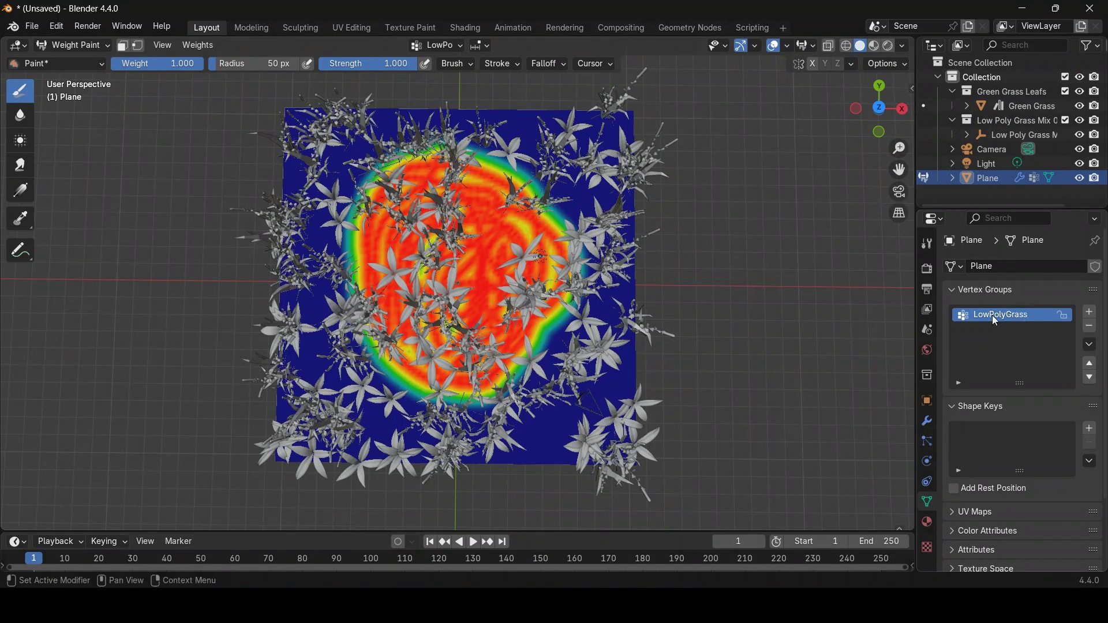
{"action": "key", "text": "Return"}
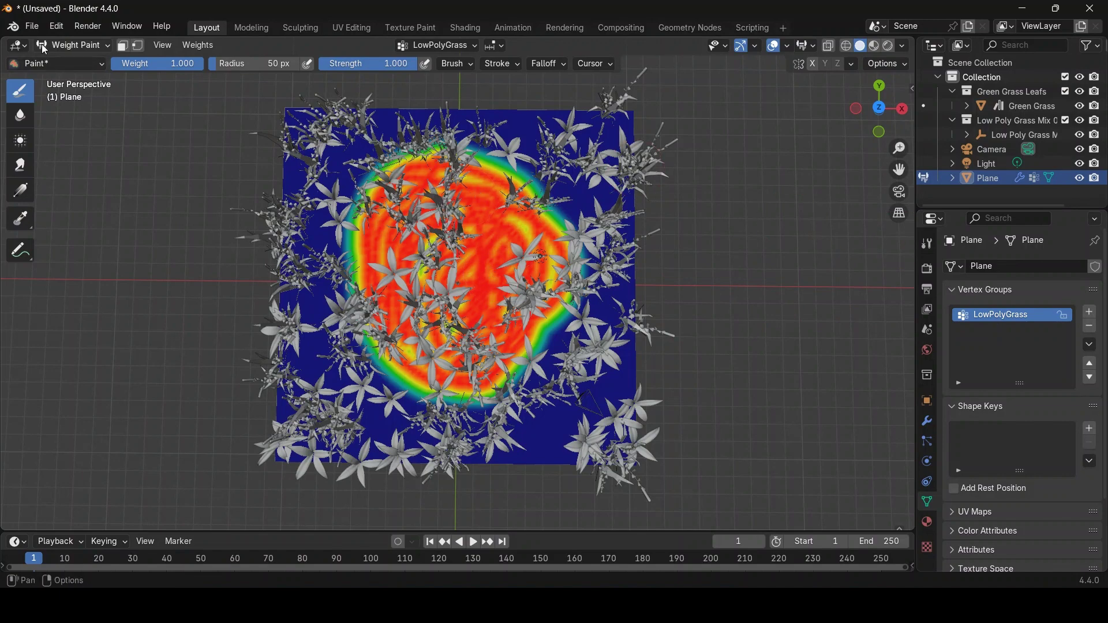
{"action": "left_click", "coordinate": [61, 44]}
{"action": "left_click", "coordinate": [107, 61]}
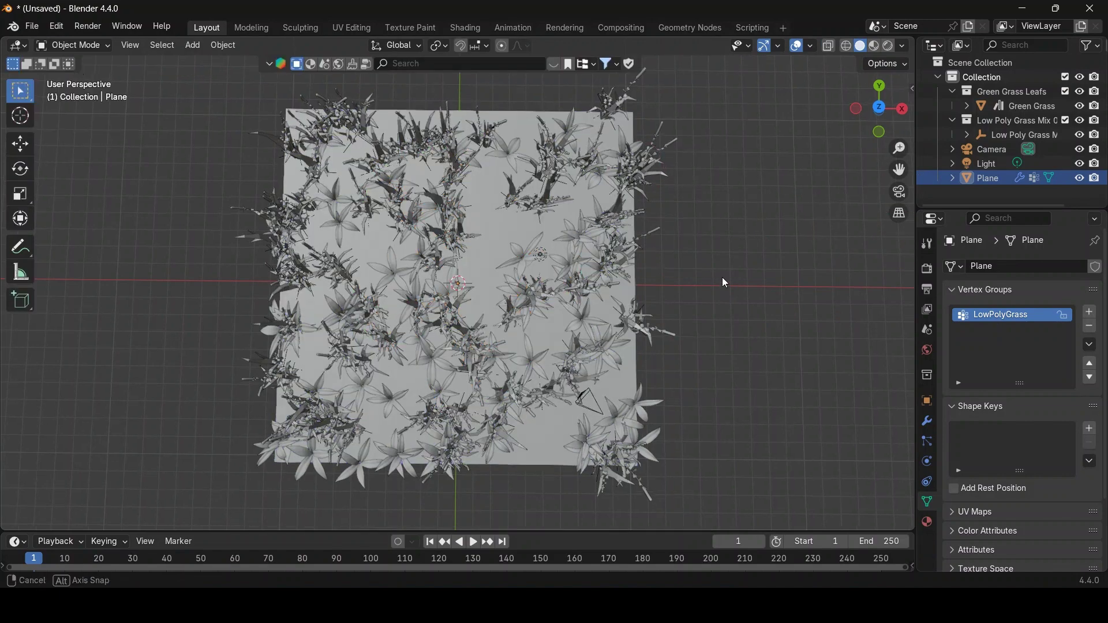
{"action": "middle_click_drag", "start_coordinate": [722, 277], "coordinate": [733, 175]}
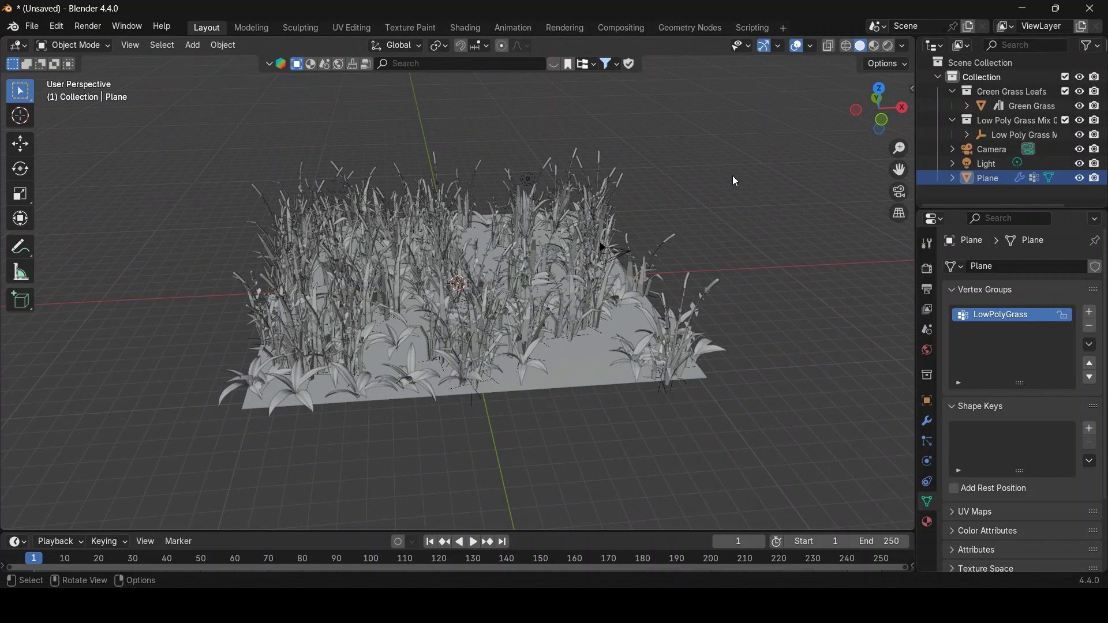
In the Geometry Nodes workspace, add a Math node between Group Input and the Low Poly Grass Mix frame and set it to Multiply
{"action": "left_click", "coordinate": [698, 28]}
{"action": "middle_click_drag", "start_coordinate": [633, 206], "coordinate": [641, 194]}
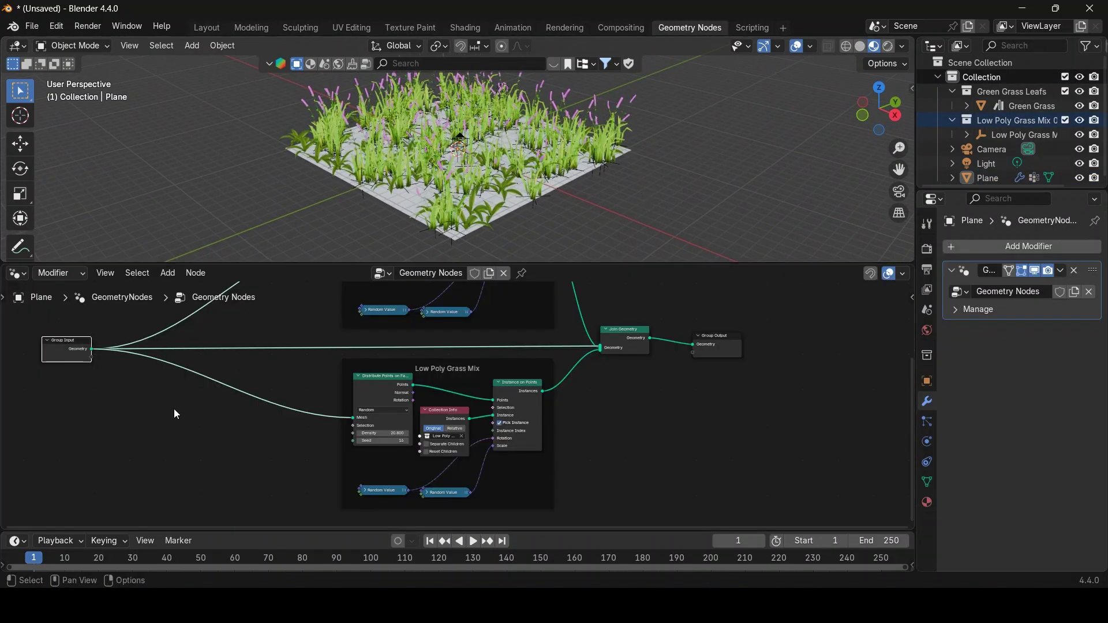
{"action": "left_click", "coordinate": [175, 411]}
{"action": "key", "text": "F3"}
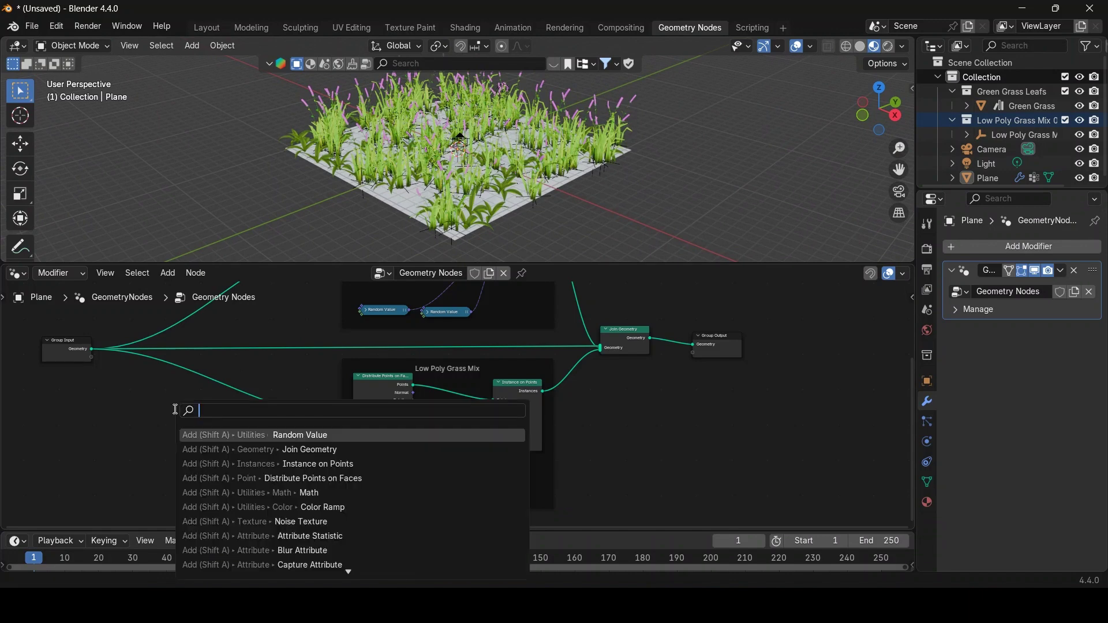
{"action": "type", "text": "mat"}
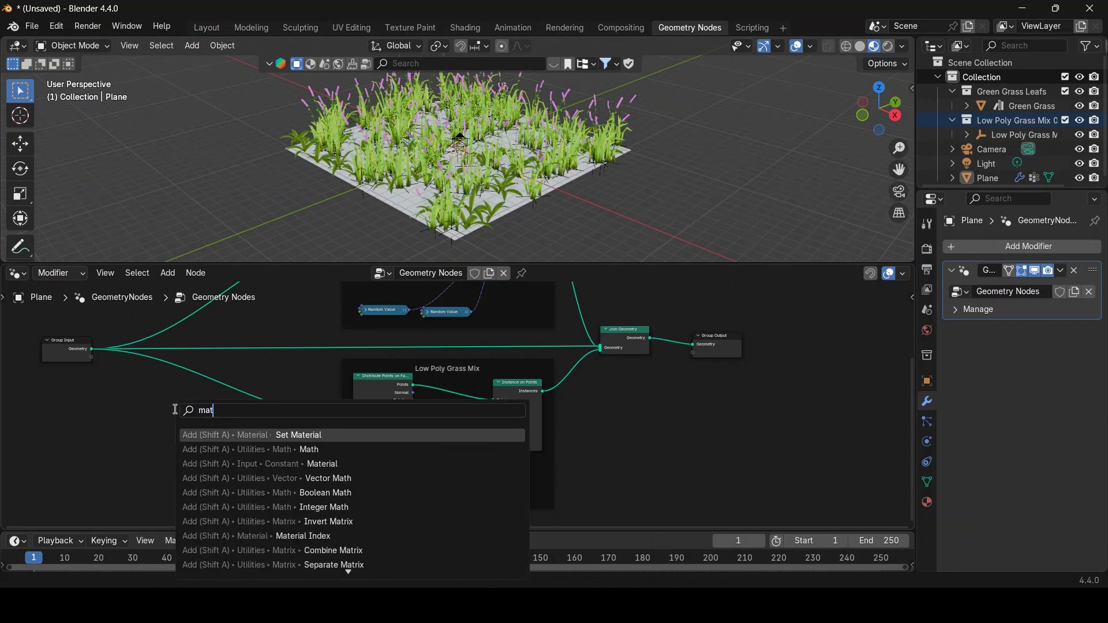
{"action": "type", "text": "h"}
{"action": "key", "text": "Return"}
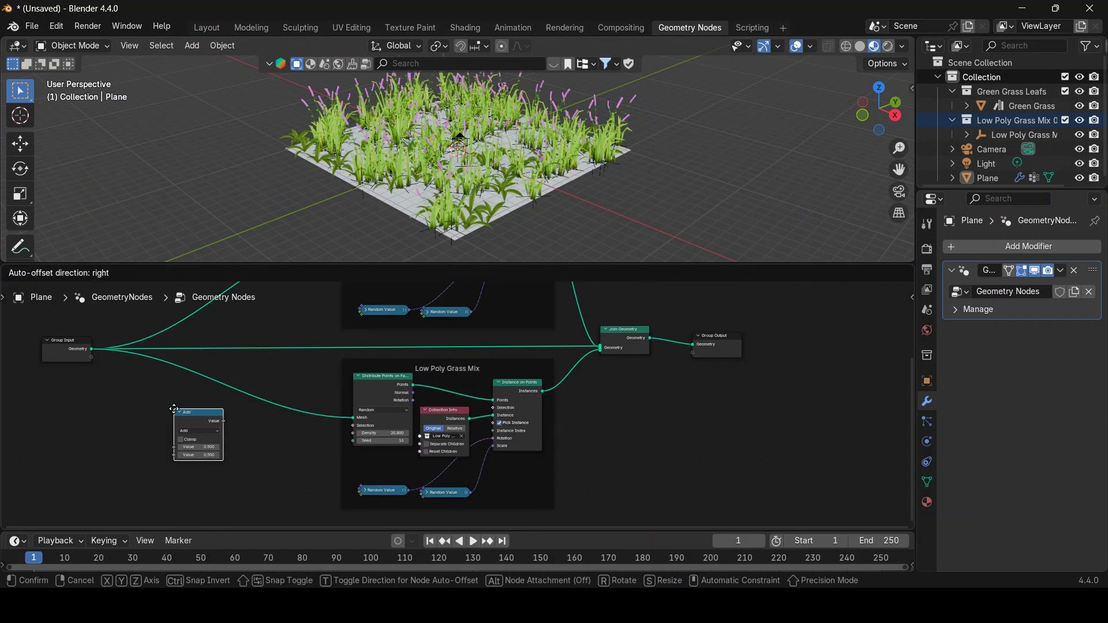
{"action": "left_click", "coordinate": [185, 410]}
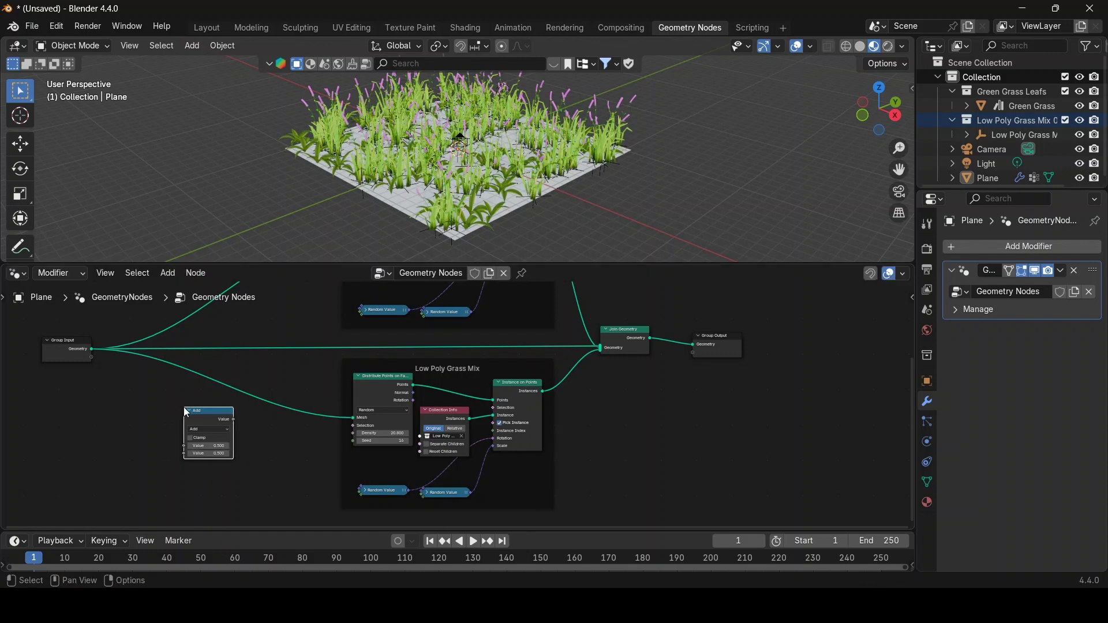
{"action": "left_click", "coordinate": [206, 428]}
{"action": "left_click", "coordinate": [205, 459]}
Expose both Multiply values as separate Group Input sockets and connect the Multiply output to the Low Poly Grass Mix distribution's Density
{"action": "left_click_drag", "start_coordinate": [92, 350], "coordinate": [180, 445]}
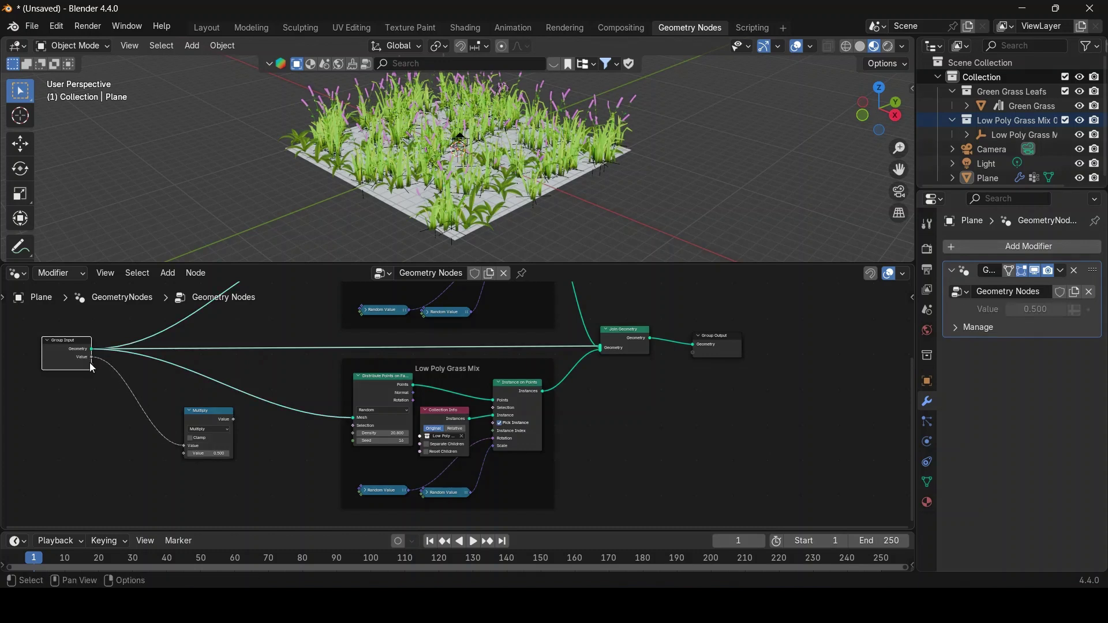
{"action": "left_click_drag", "start_coordinate": [154, 427], "coordinate": [184, 456]}
{"action": "left_click_drag", "start_coordinate": [233, 420], "coordinate": [352, 436]}
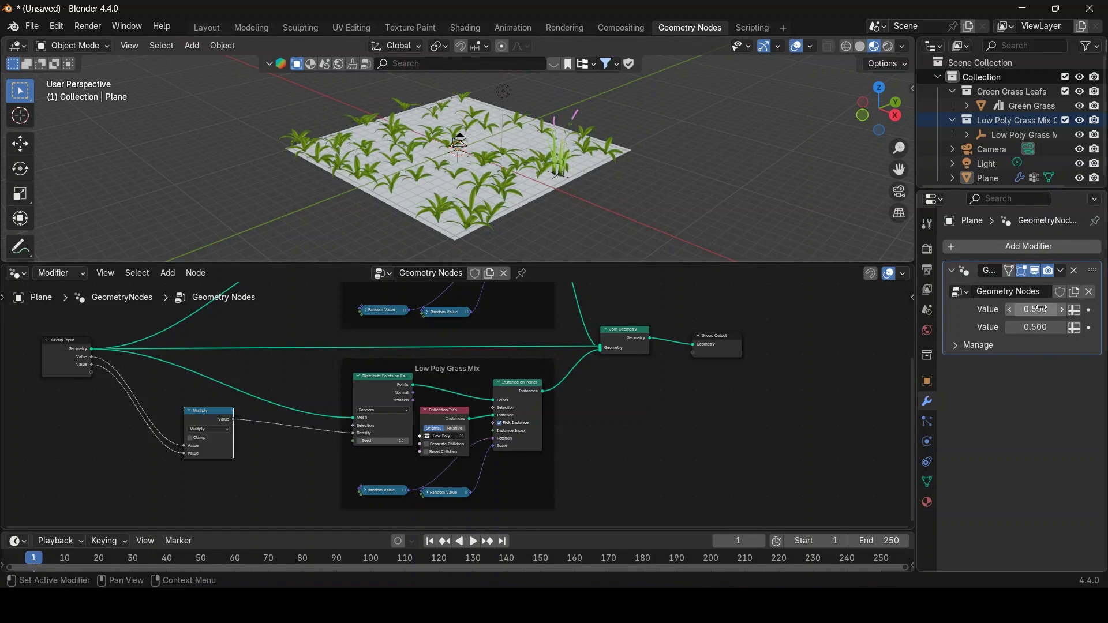
Rename the first Value input in the node group's sockets LowPolyWeight
{"action": "left_click", "coordinate": [680, 443]}
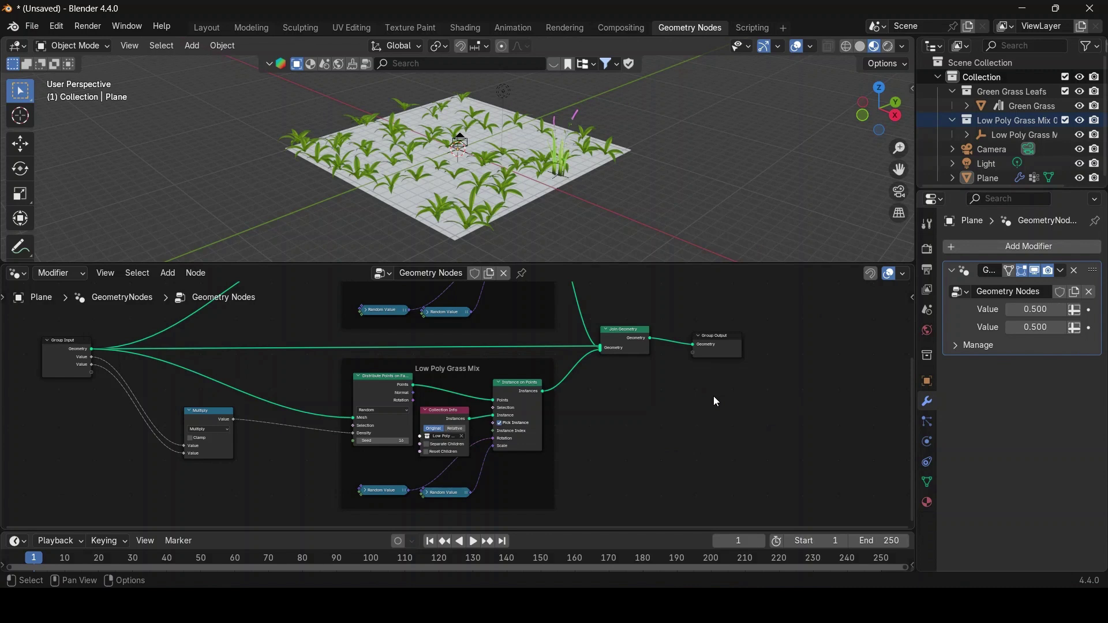
{"action": "key", "text": "n"}
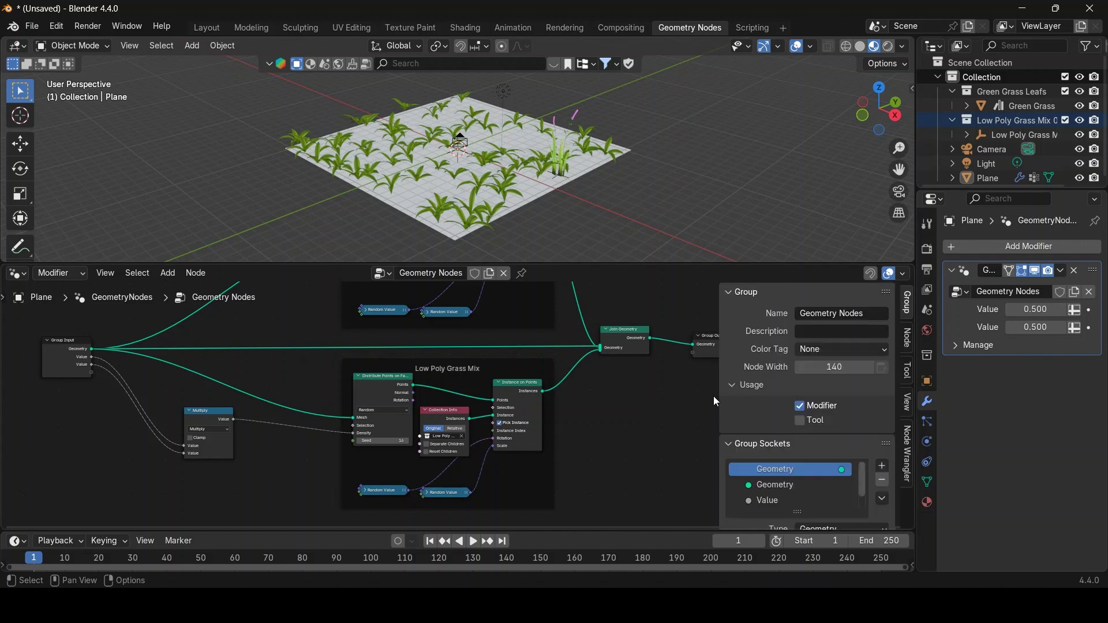
{"action": "scroll", "coordinate": [784, 437], "scroll_direction": "down", "scroll_amount": 1}
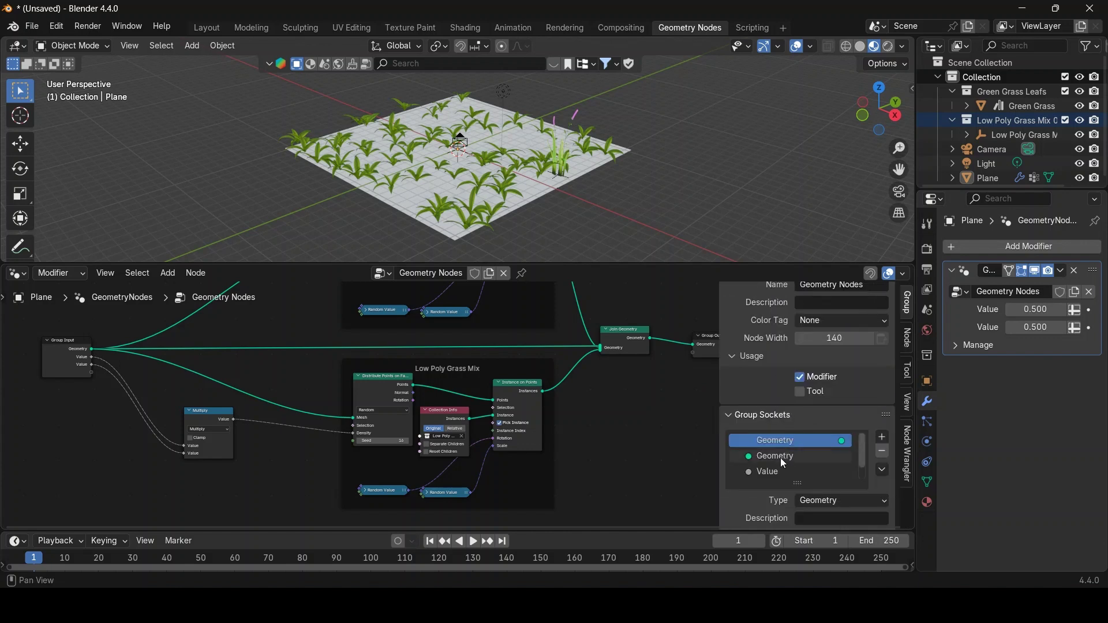
{"action": "scroll", "coordinate": [782, 457], "scroll_direction": "down", "scroll_amount": 1}
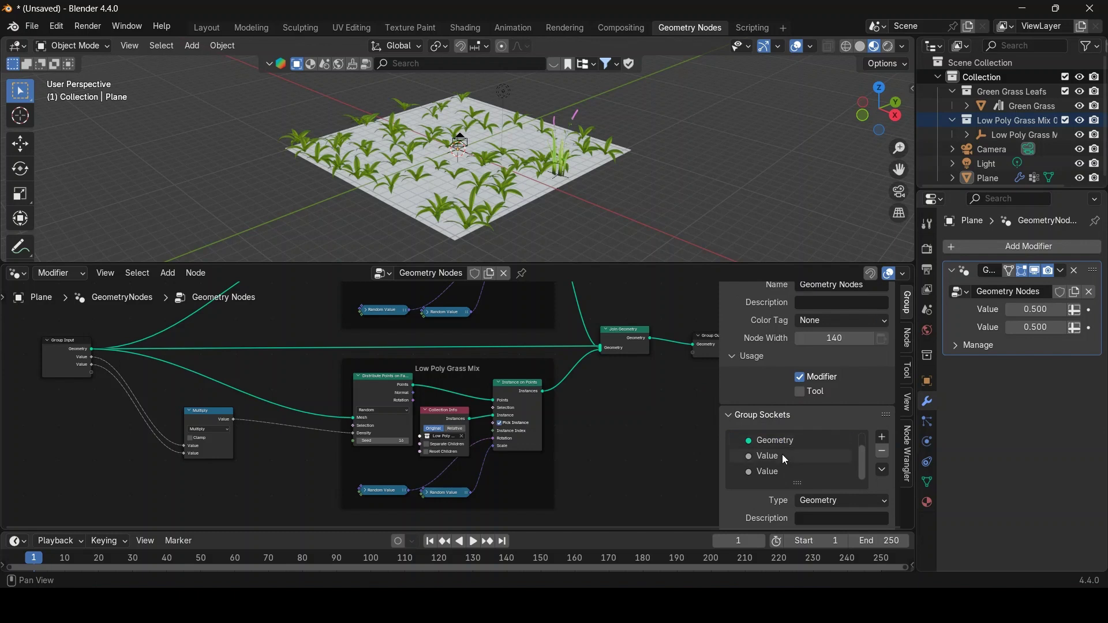
{"action": "left_click", "coordinate": [781, 455]}
{"action": "double_click", "coordinate": [782, 455]}
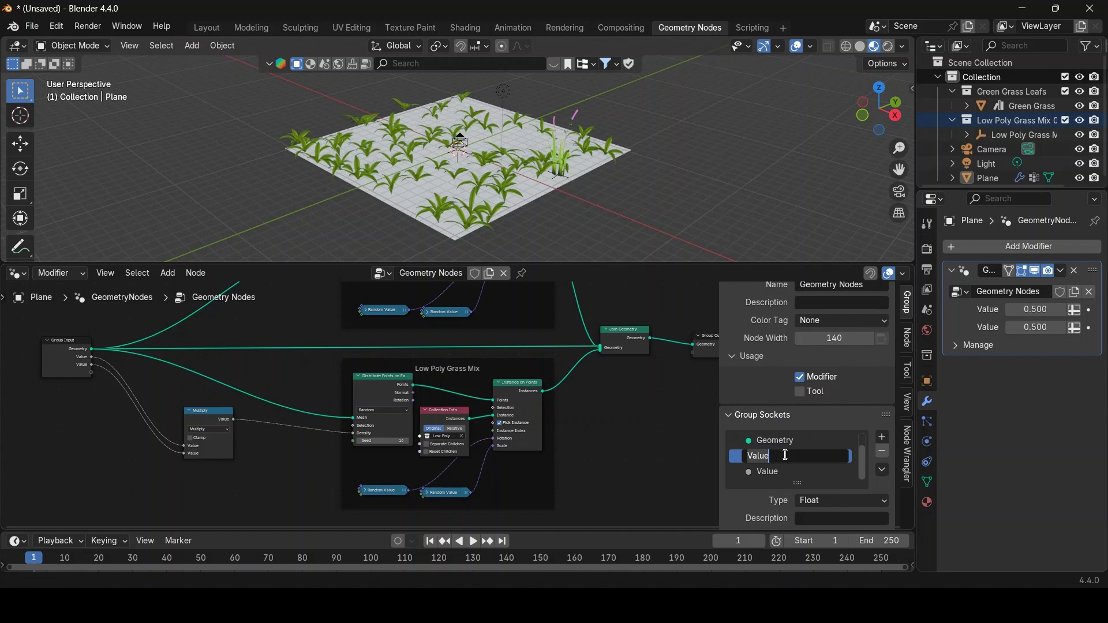
{"action": "type", "text": "LowPolyWeight"}
{"action": "key", "text": "Return"}
Rename the remaining Value input socket of the node group DensityFactor
{"action": "double_click", "coordinate": [769, 472]}
{"action": "double_click", "coordinate": [768, 469]}
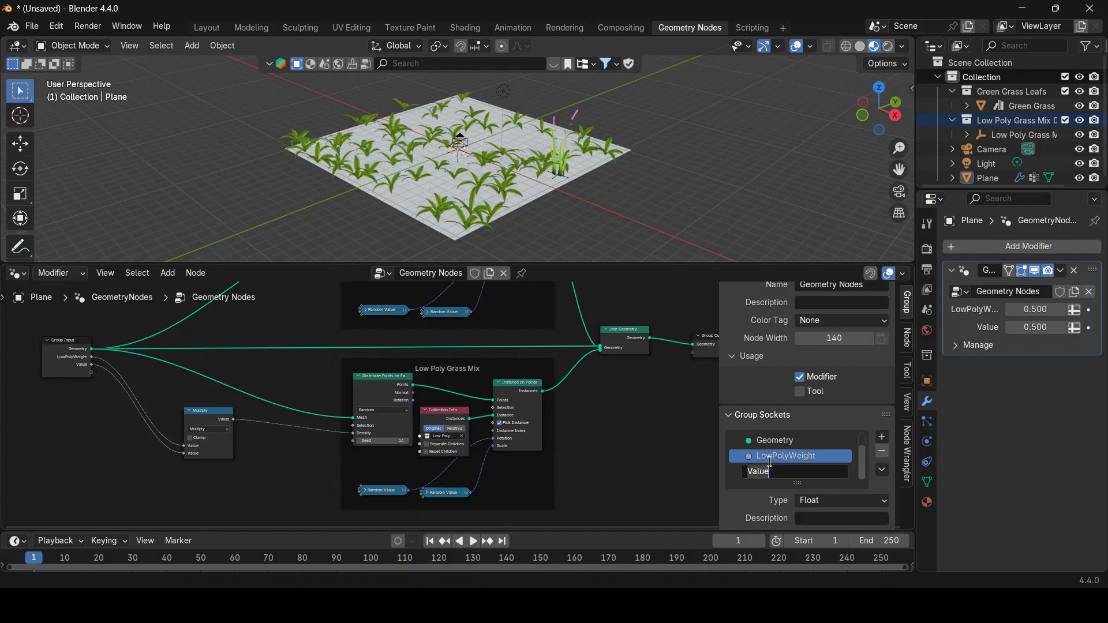
{"action": "type", "text": "Density Factor"}
{"action": "key", "text": "Return"}
{"action": "key", "text": "n"}
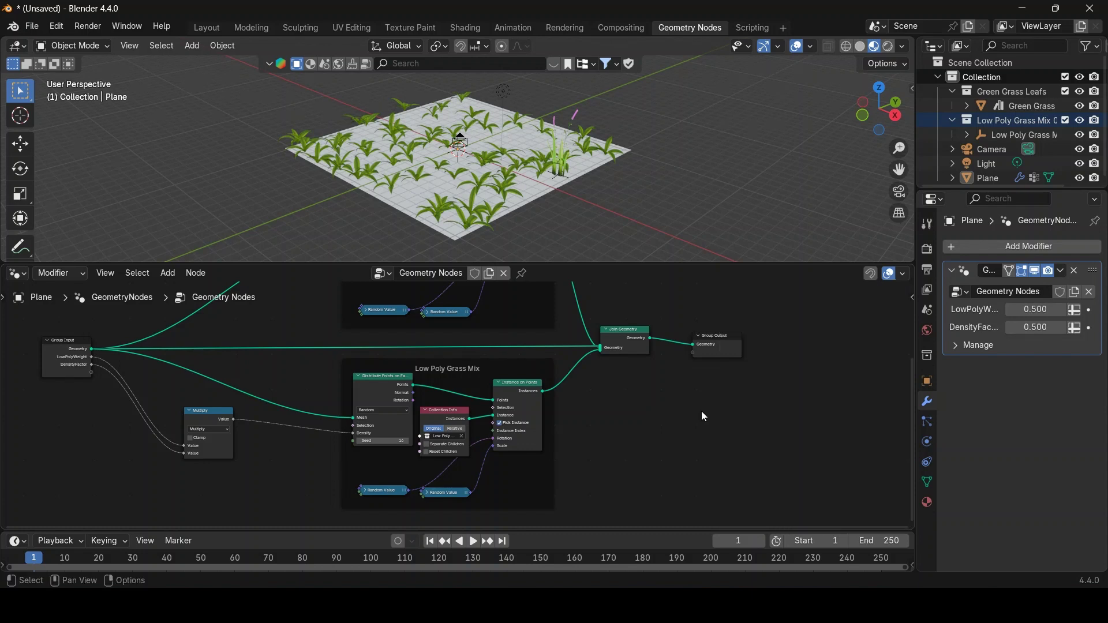
Switch the modifier's LowPolyWeight input to an attribute and assign the LowPolyGrass vertex group to it
{"action": "left_click", "coordinate": [1075, 311]}
{"action": "left_click", "coordinate": [1038, 310]}
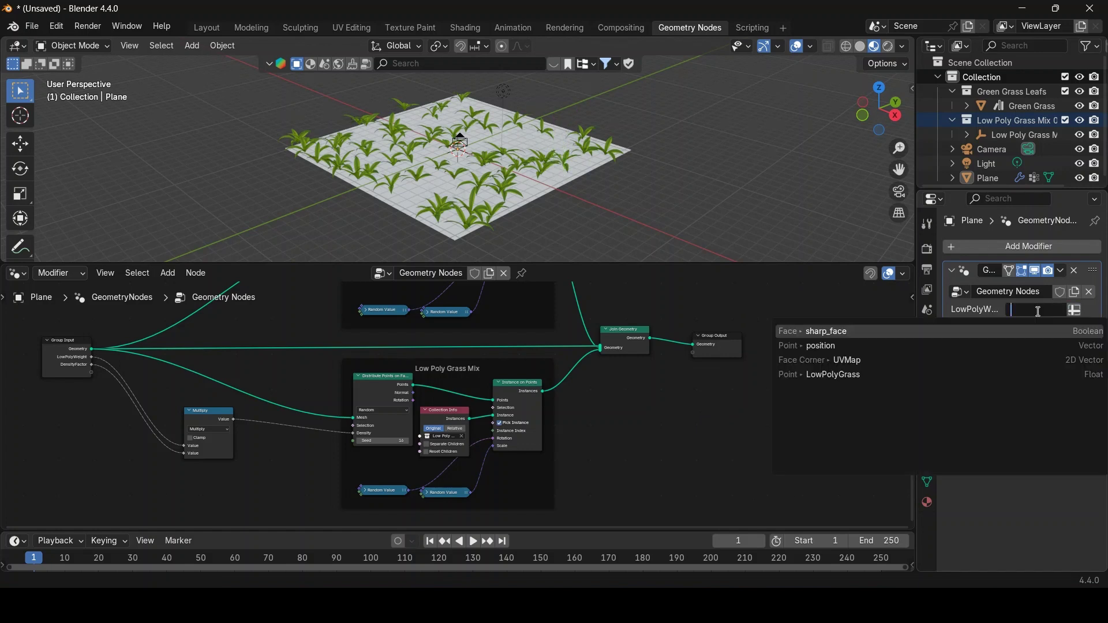
{"action": "type", "text": "Low"}
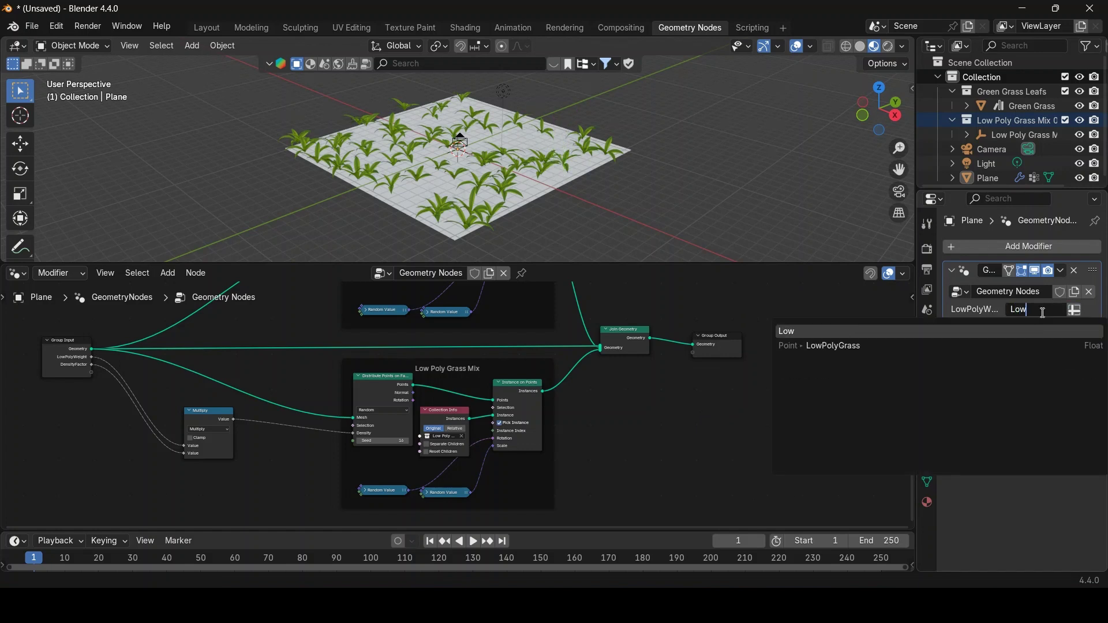
{"action": "key", "text": "Down"}
{"action": "key", "text": "Return"}
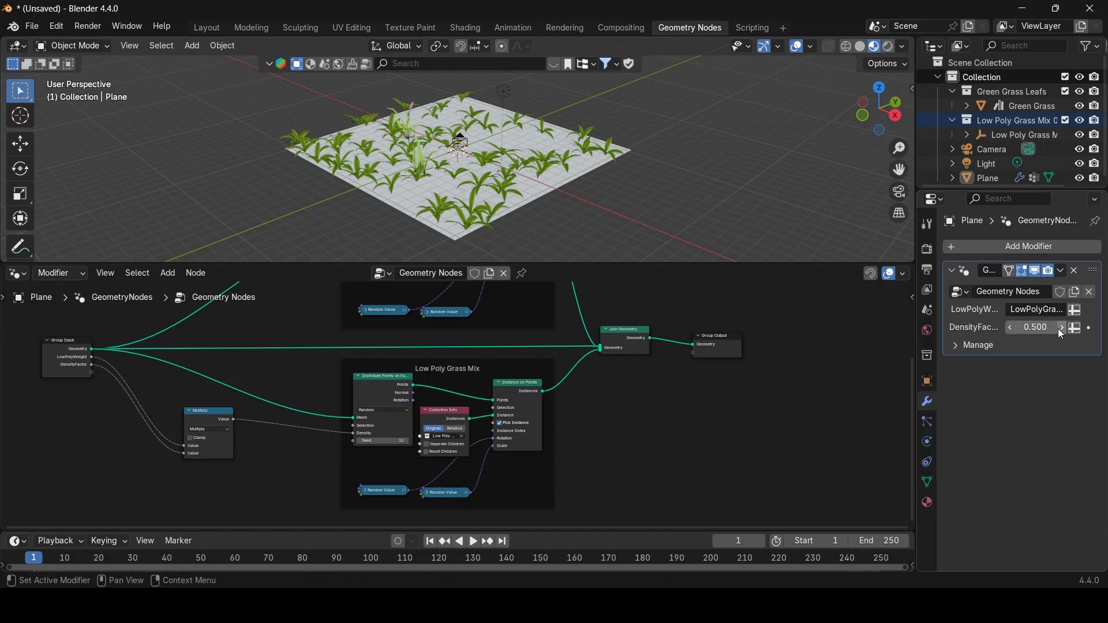
Raise the modifier's DensityFactor to 3.120 and look at the plane from above
{"action": "left_click_drag", "start_coordinate": [182, 327], "coordinate": [231, 328]}
{"action": "middle_click_drag", "start_coordinate": [771, 222], "coordinate": [647, 257]}
{"action": "left_click_drag", "start_coordinate": [1036, 327], "coordinate": [176, 334]}
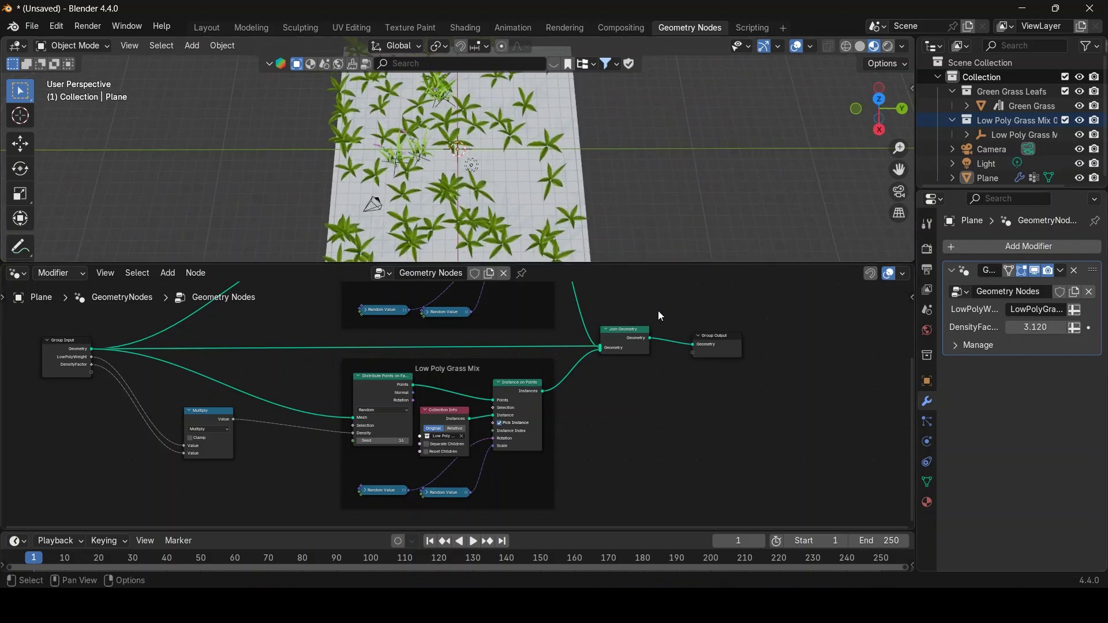
Disconnect the upper grass frame's link from Join Geometry and set the modifier's DensityFactor to 100
{"action": "left_click_drag", "start_coordinate": [600, 347], "coordinate": [578, 301]}
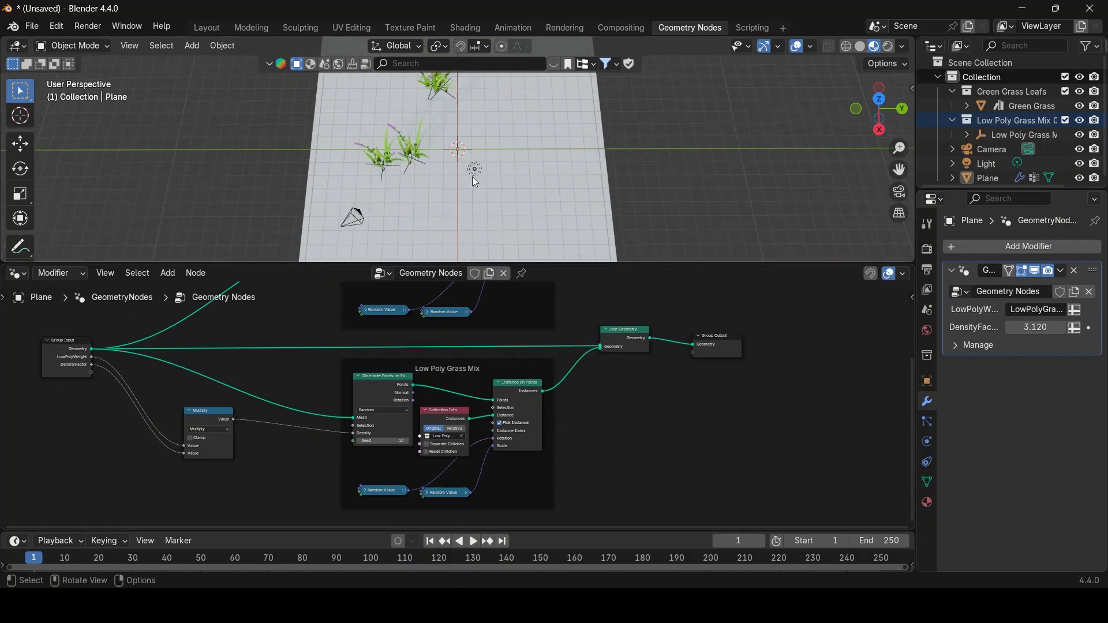
{"action": "middle_click_drag", "start_coordinate": [473, 177], "coordinate": [502, 196]}
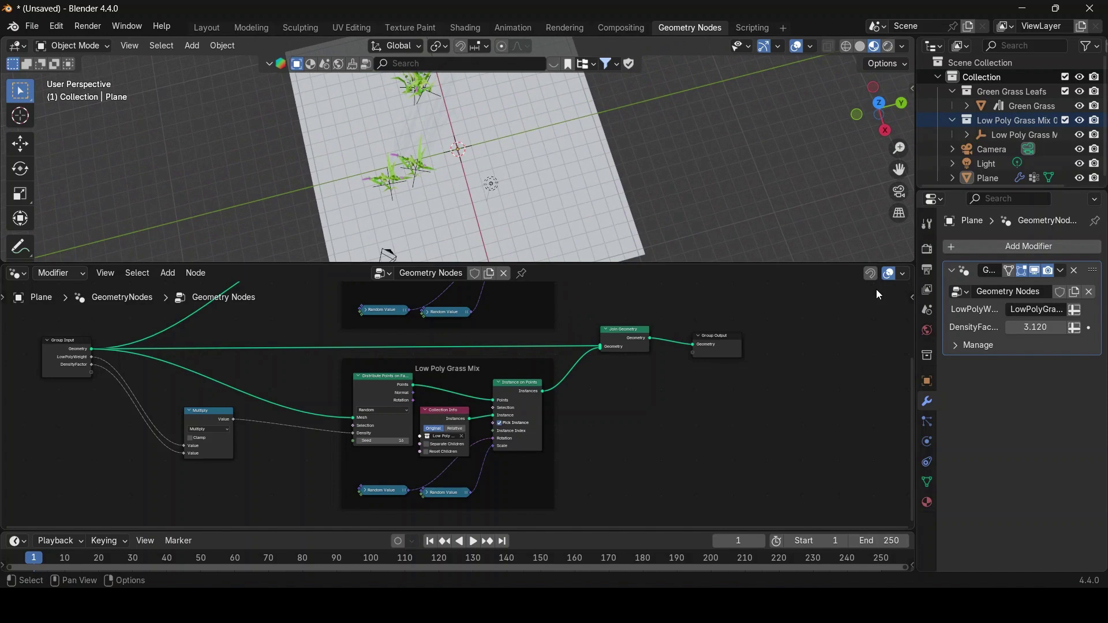
{"action": "left_click", "coordinate": [1039, 327]}
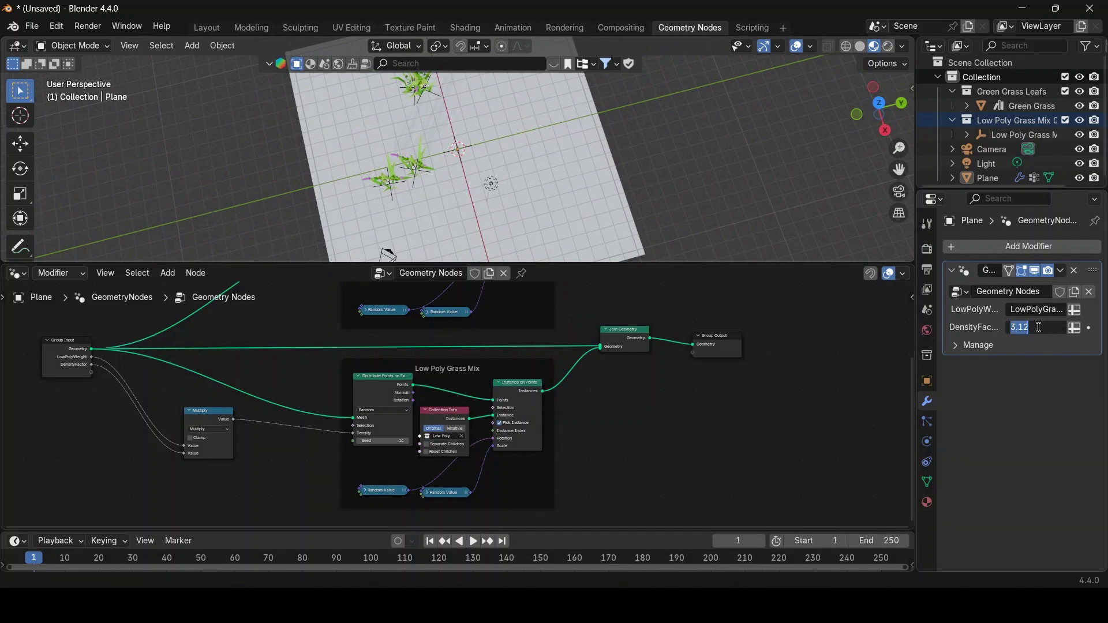
{"action": "type", "text": "100"}
{"action": "key", "text": "Return"}
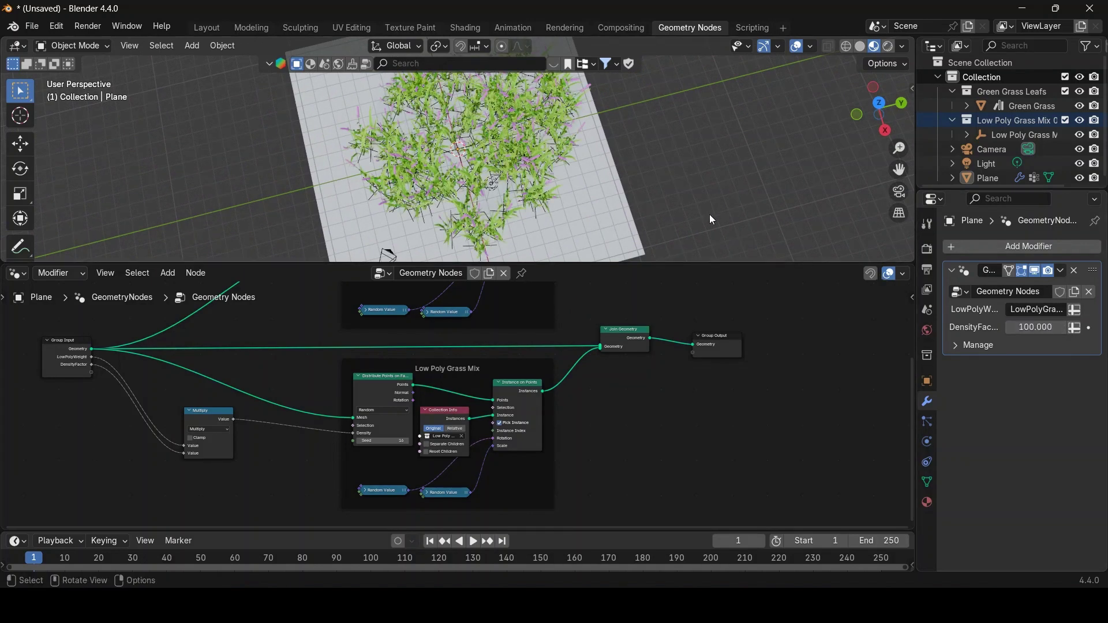
{"action": "middle_click_drag", "start_coordinate": [709, 214], "coordinate": [460, 186]}
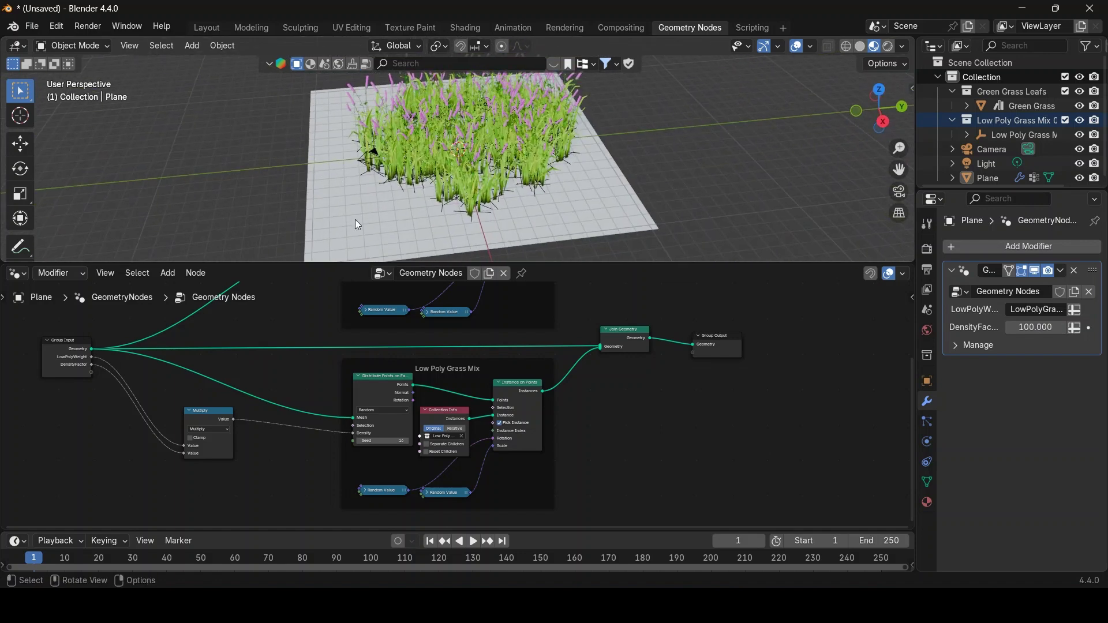
{"action": "middle_click_drag", "start_coordinate": [681, 225], "coordinate": [733, 247]}
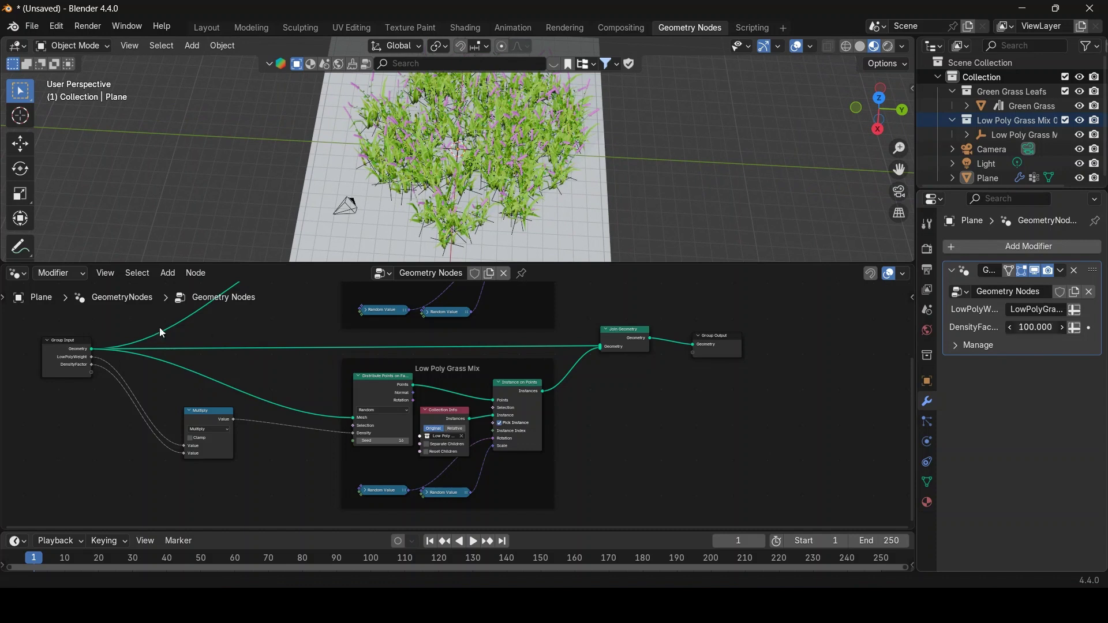
Set the modifier's DensityFactor to 203.110
{"action": "left_click", "coordinate": [1020, 328]}
{"action": "type", "text": "103.11"}
{"action": "left_click", "coordinate": [1026, 328]}
{"action": "key", "text": "Return"}
Switch the plane to Weight Paint and extend the LowPolyGrass patch around its front and side edges with weight 1.000
{"action": "left_click", "coordinate": [105, 49]}
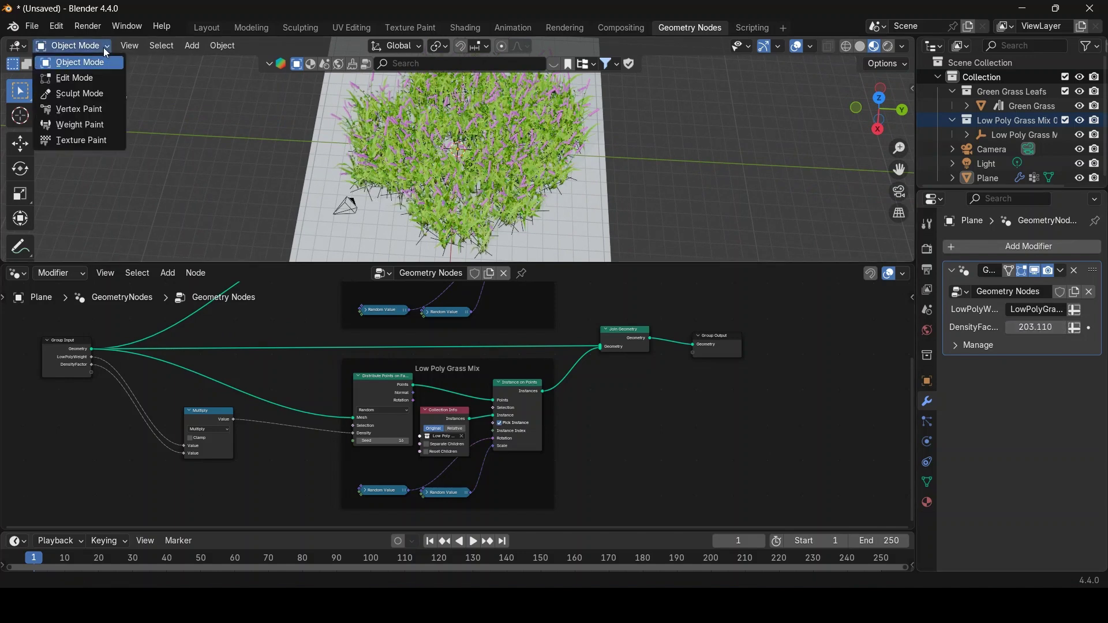
{"action": "left_click", "coordinate": [80, 125]}
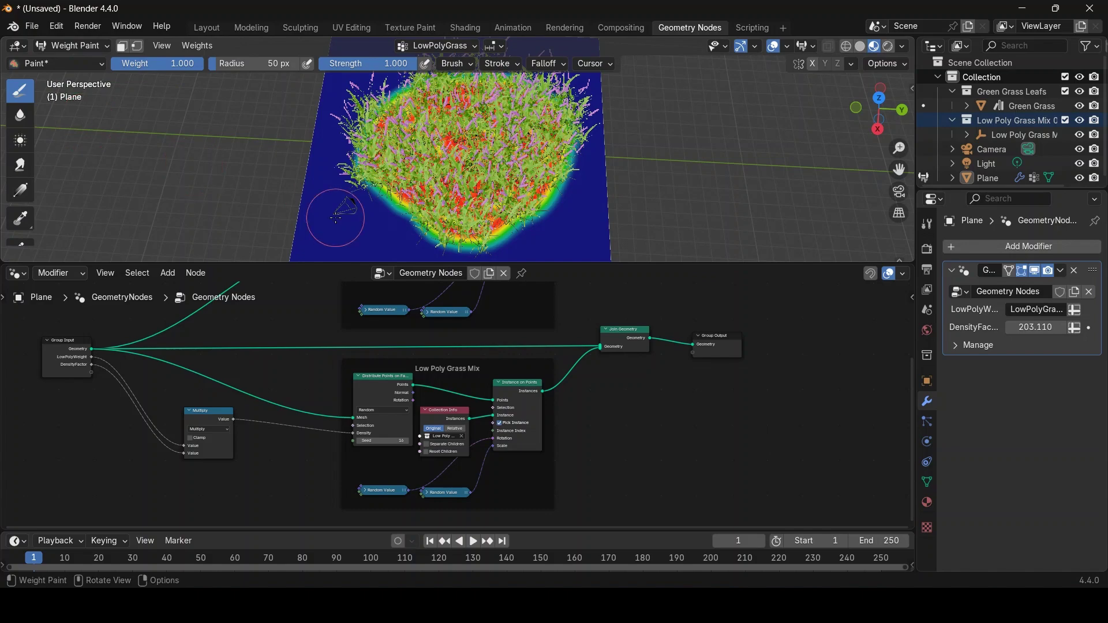
{"action": "mouse_move", "coordinate": [336, 218]}
{"action": "left_mouse_down"}
{"action": "mouse_move", "coordinate": [364, 219]}
{"action": "mouse_move", "coordinate": [387, 187]}
{"action": "mouse_move", "coordinate": [323, 113]}
{"action": "left_mouse_up"}
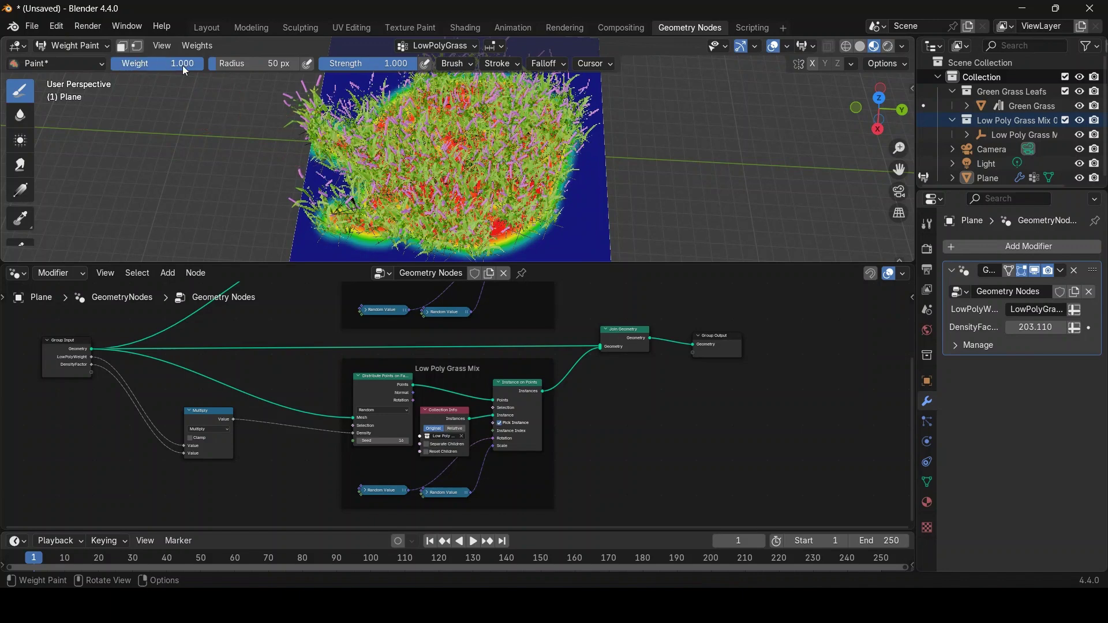
Set the brush weight to 0.000 and erase the grass from the patch's front and side edges
{"action": "left_click_drag", "start_coordinate": [195, 66], "coordinate": [109, 66]}
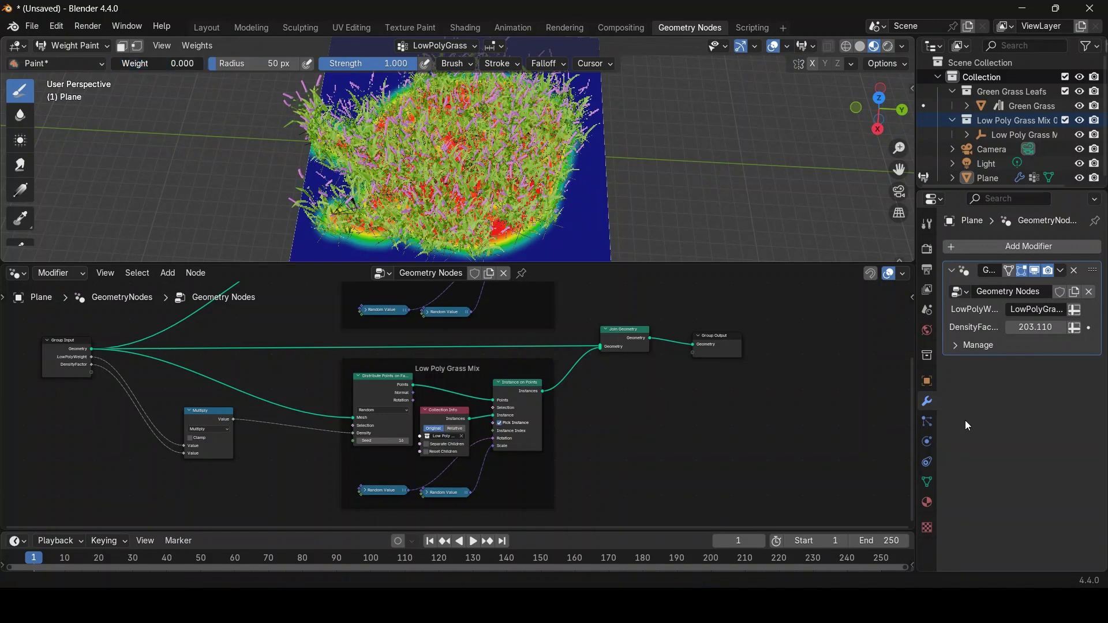
{"action": "mouse_move", "coordinate": [324, 201]}
{"action": "left_mouse_down"}
{"action": "mouse_move", "coordinate": [344, 215]}
{"action": "mouse_move", "coordinate": [341, 231]}
{"action": "mouse_move", "coordinate": [323, 184]}
{"action": "mouse_move", "coordinate": [337, 116]}
{"action": "mouse_move", "coordinate": [361, 100]}
{"action": "mouse_move", "coordinate": [432, 247]}
{"action": "mouse_move", "coordinate": [561, 229]}
{"action": "mouse_move", "coordinate": [353, 190]}
{"action": "mouse_move", "coordinate": [382, 222]}
{"action": "mouse_move", "coordinate": [577, 150]}
{"action": "mouse_move", "coordinate": [537, 231]}
{"action": "mouse_move", "coordinate": [422, 234]}
{"action": "mouse_move", "coordinate": [369, 217]}
{"action": "mouse_move", "coordinate": [389, 121]}
{"action": "mouse_move", "coordinate": [437, 234]}
{"action": "left_mouse_up"}
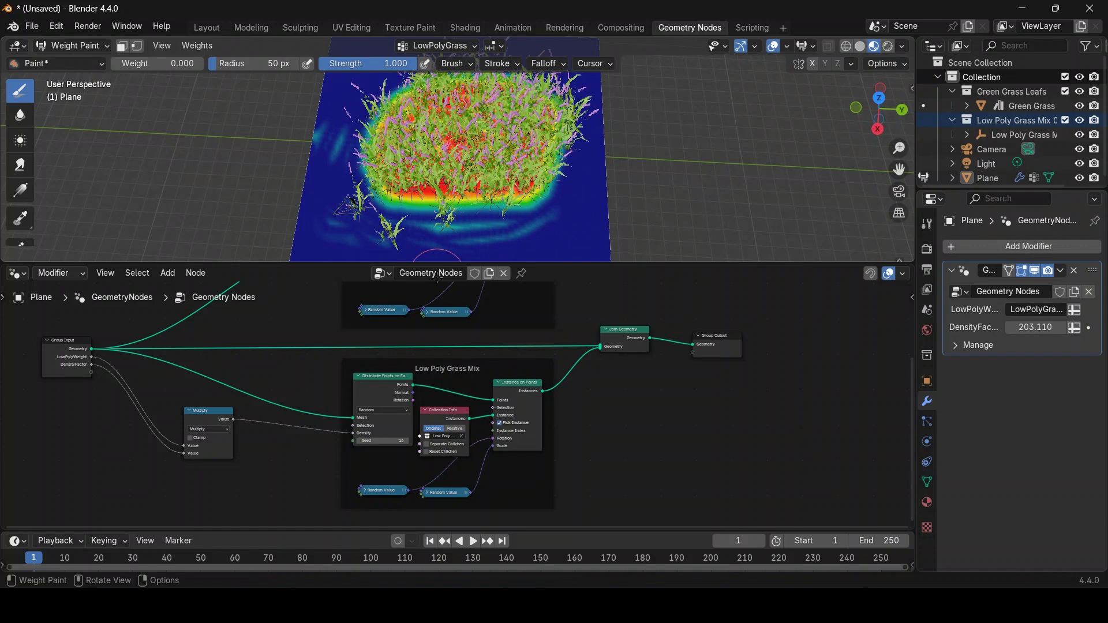
Go to the Layout workspace, show the viewport in Material Preview, and return the plane to Object Mode
{"action": "left_click", "coordinate": [210, 27]}
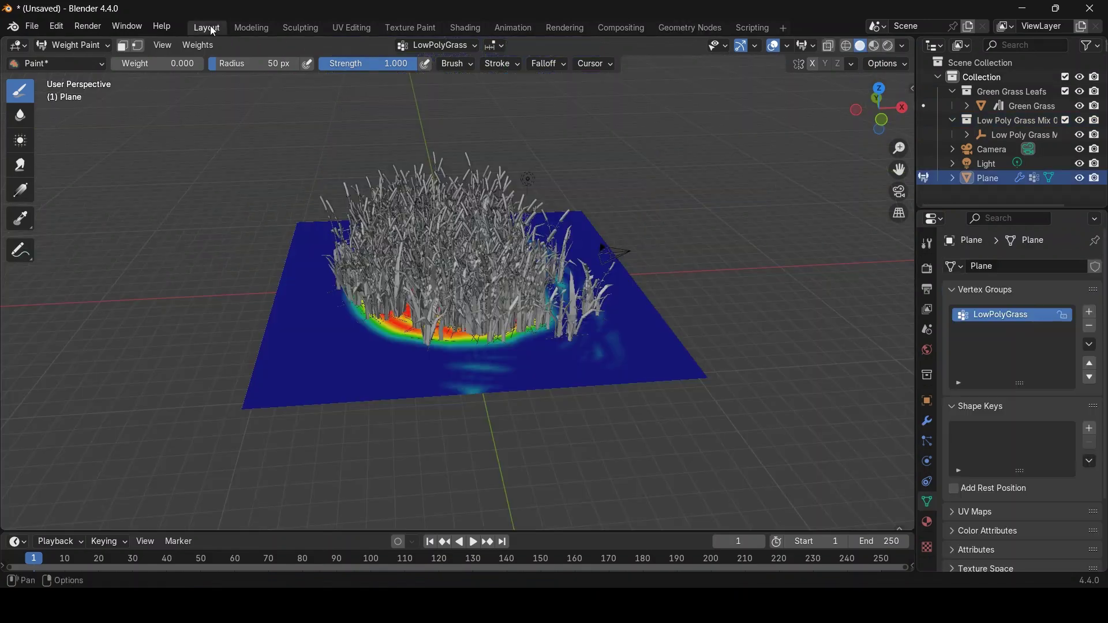
{"action": "left_click", "coordinate": [877, 46]}
{"action": "middle_click_drag", "start_coordinate": [104, 133], "coordinate": [147, 151]}
{"action": "left_click", "coordinate": [76, 45]}
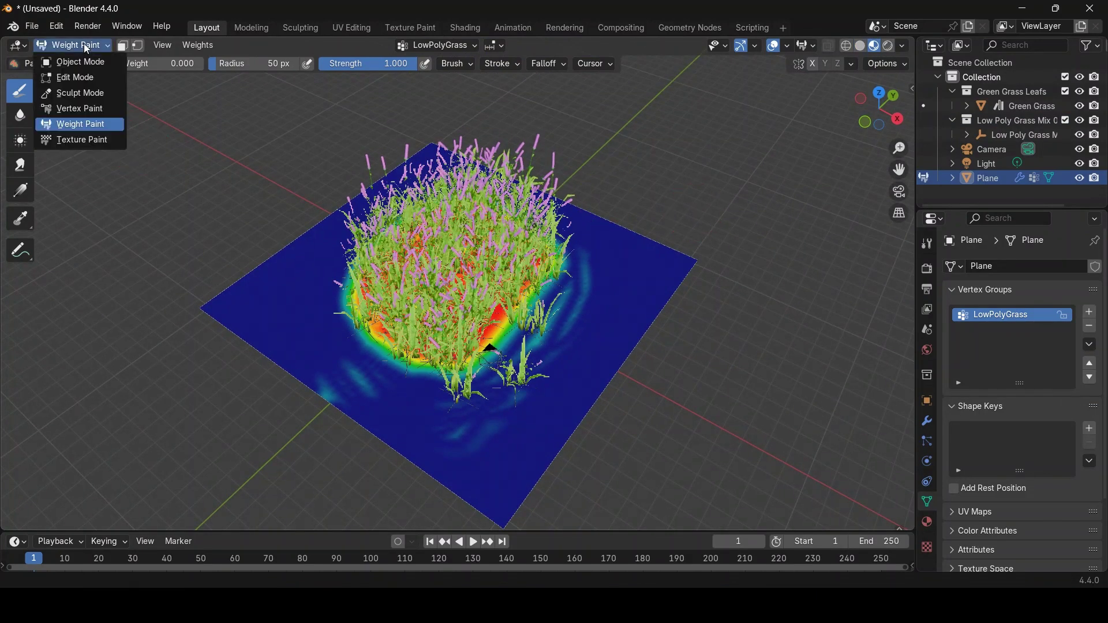
{"action": "left_click", "coordinate": [86, 59]}
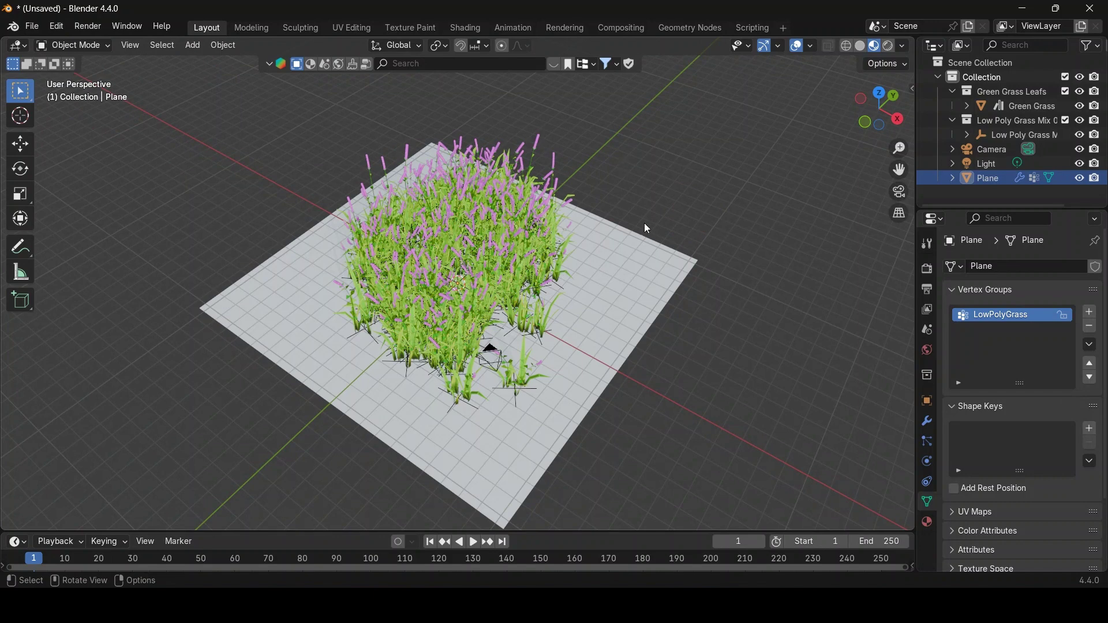
Frame the grass patch through the scene camera, render the image with EEVEE, and close the render window
{"action": "left_click", "coordinate": [900, 194]}
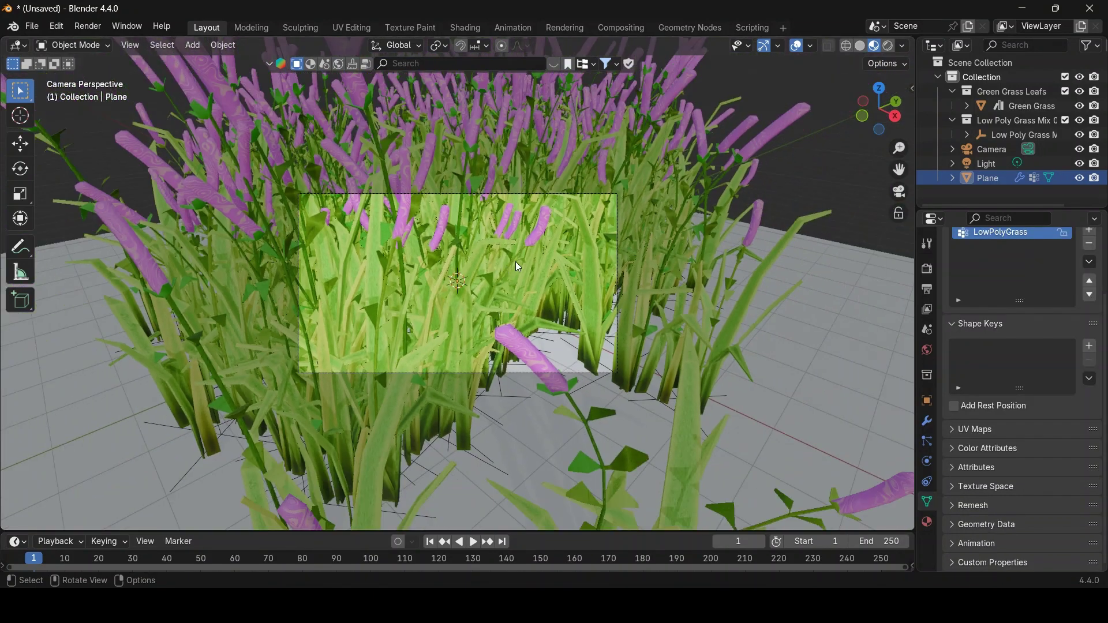
{"action": "key", "text": "KP_0"}
{"action": "left_click", "coordinate": [88, 27]}
{"action": "left_click", "coordinate": [119, 40]}
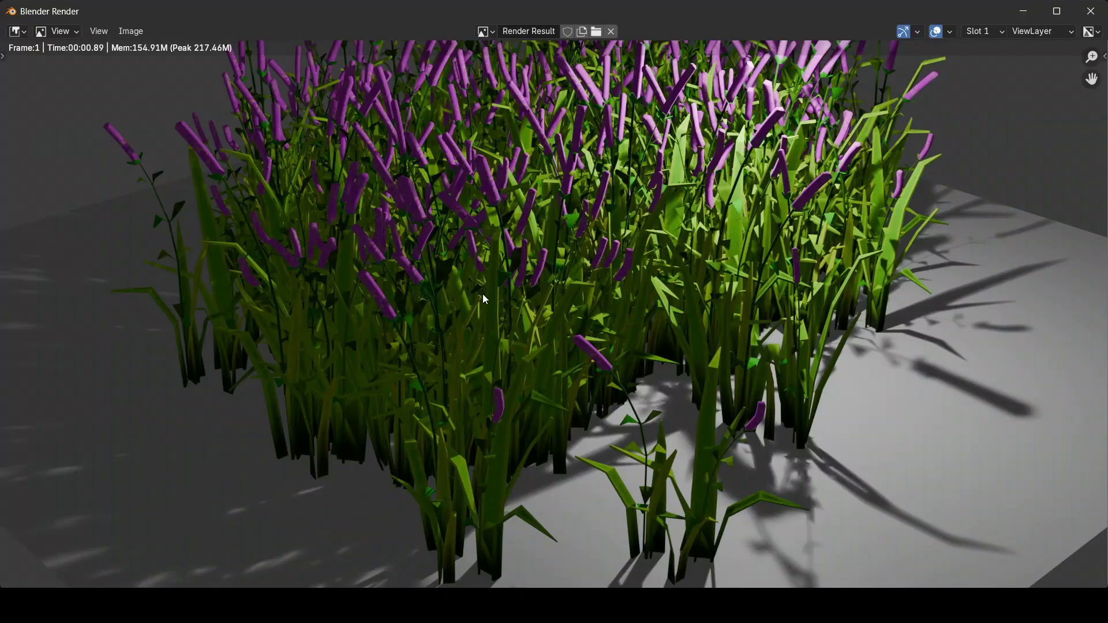
{"action": "scroll", "coordinate": [488, 297], "scroll_direction": "down", "scroll_amount": 1}
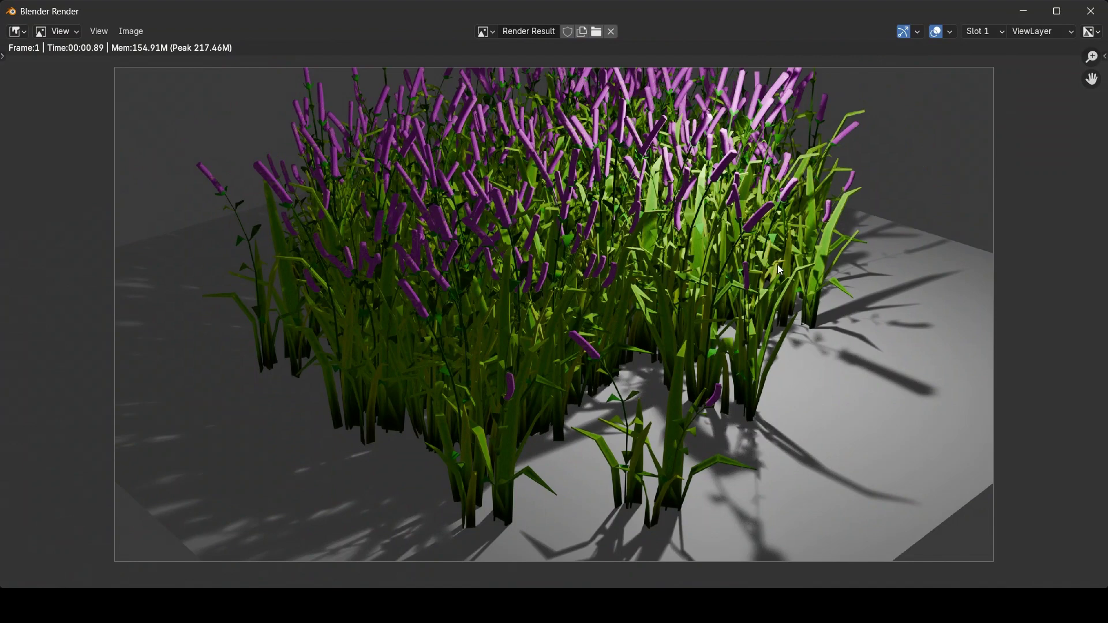
{"action": "left_click", "coordinate": [1091, 10]}
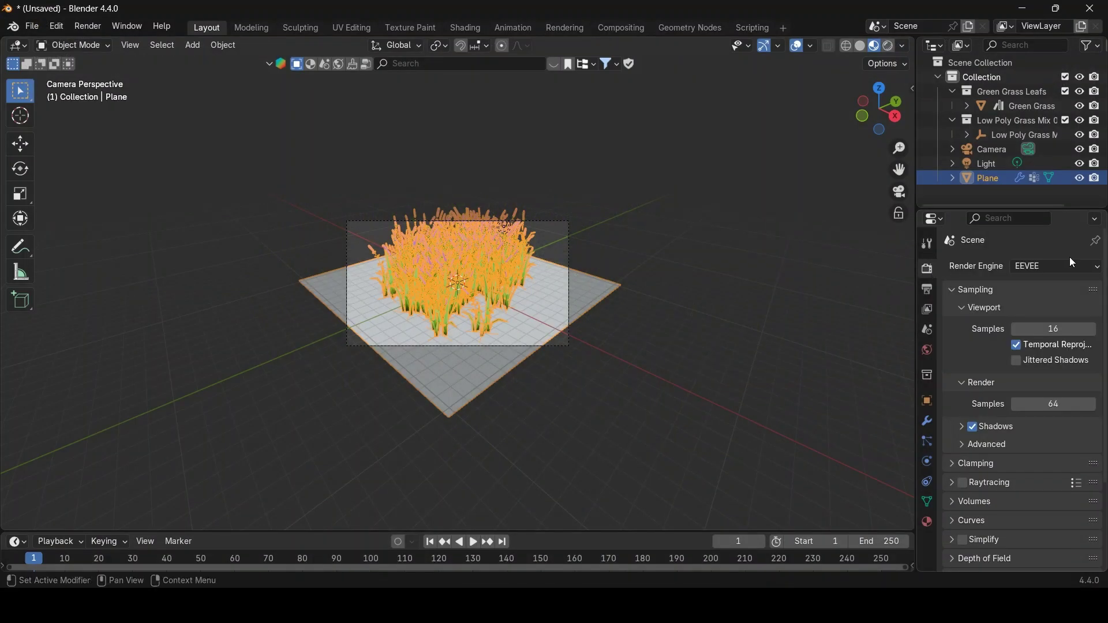
Change the render engine to Cycles with GPU Compute and render the image
{"action": "left_click", "coordinate": [1075, 272]}
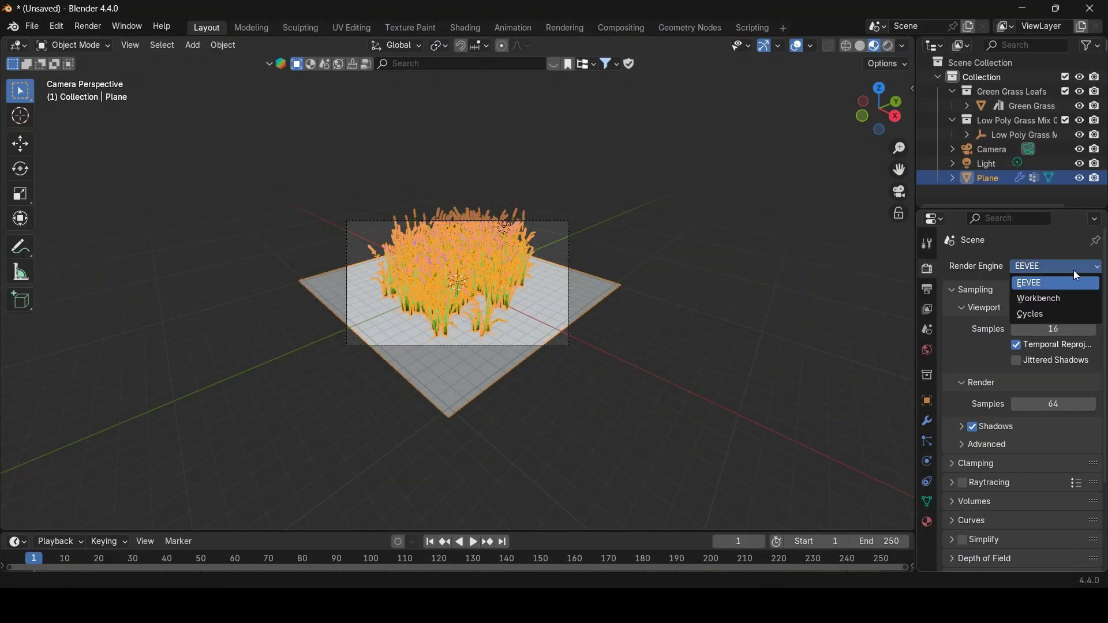
{"action": "left_click", "coordinate": [1048, 314]}
{"action": "left_click", "coordinate": [1057, 303]}
{"action": "left_click", "coordinate": [1050, 334]}
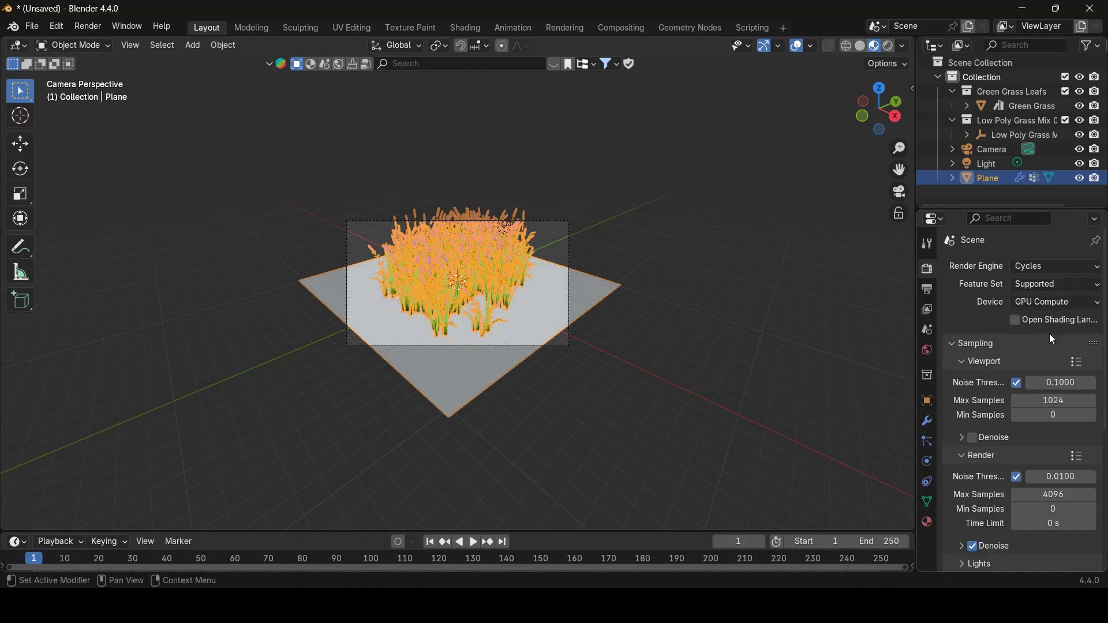
{"action": "left_click", "coordinate": [88, 26]}
{"action": "left_click", "coordinate": [94, 41]}
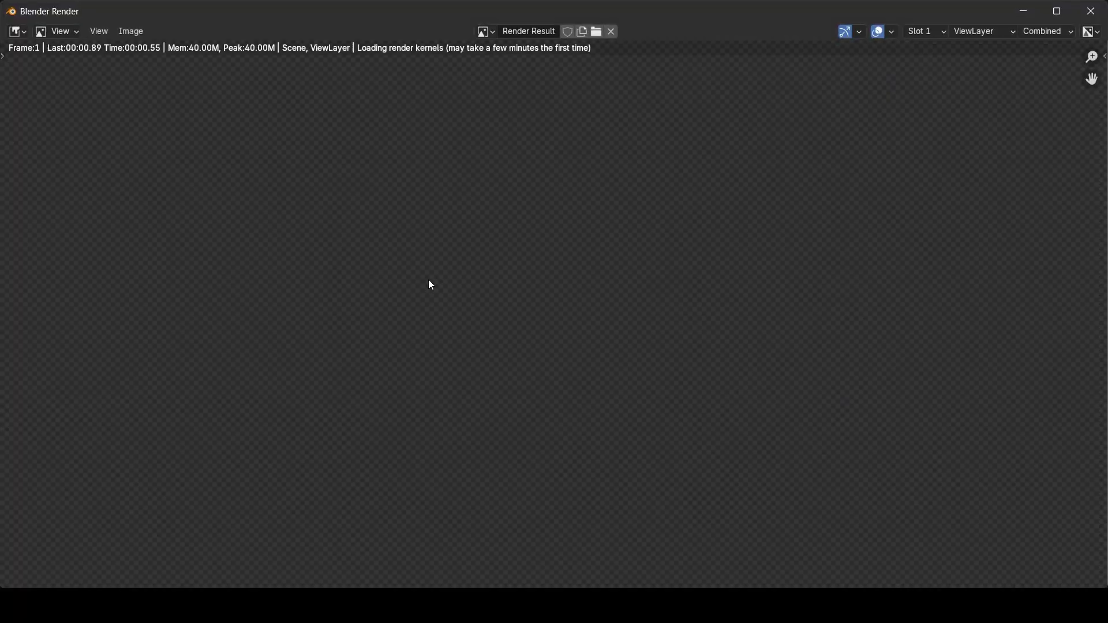